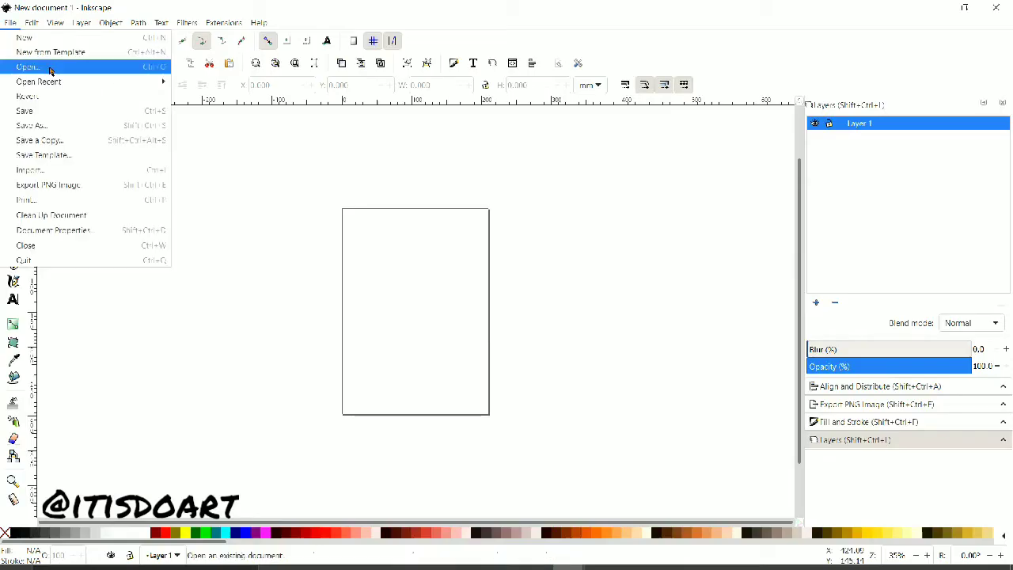
Step: Uncheck 'Show page border' in Document Properties
left_click(79, 229)
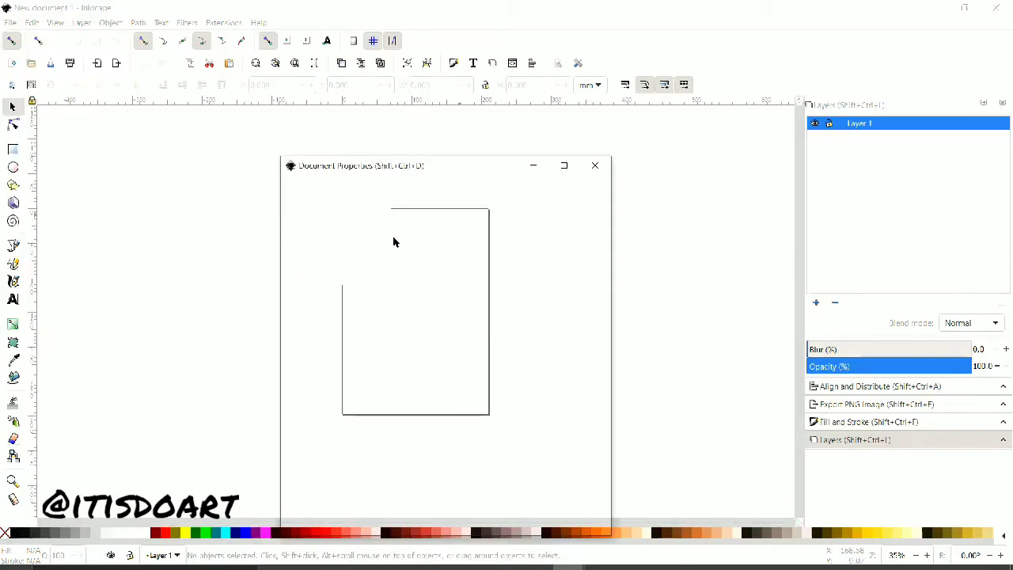
left_click(501, 478)
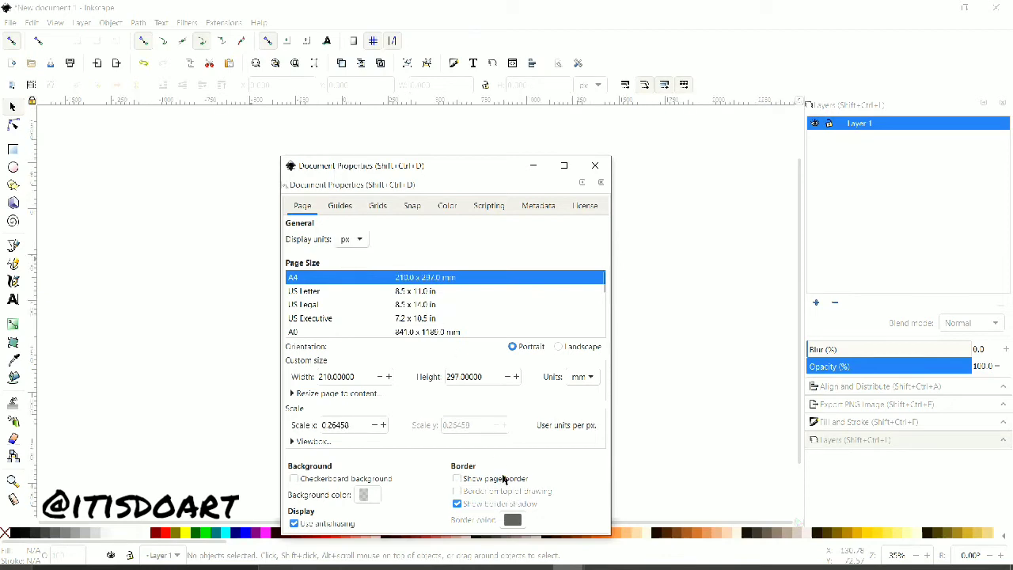
left_click(599, 165)
left_click(13, 167)
Step: Draw a circle and remove its fill, then replace it with a larger circle outline
left_click_drag(342, 233, 427, 315)
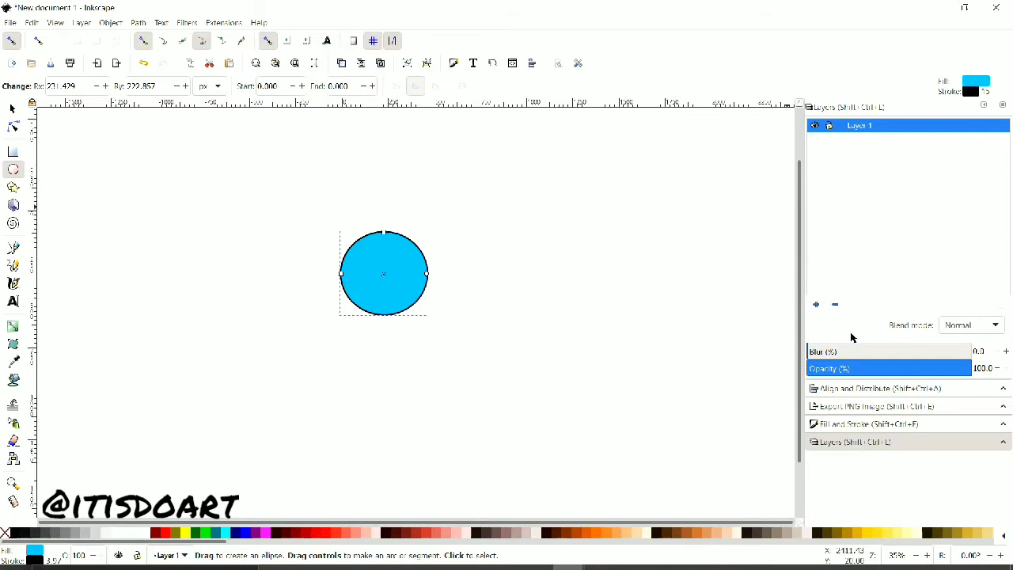
left_click(850, 423)
left_click(821, 151)
right_click(369, 223)
left_click(380, 289)
left_click_drag(323, 228, 606, 505)
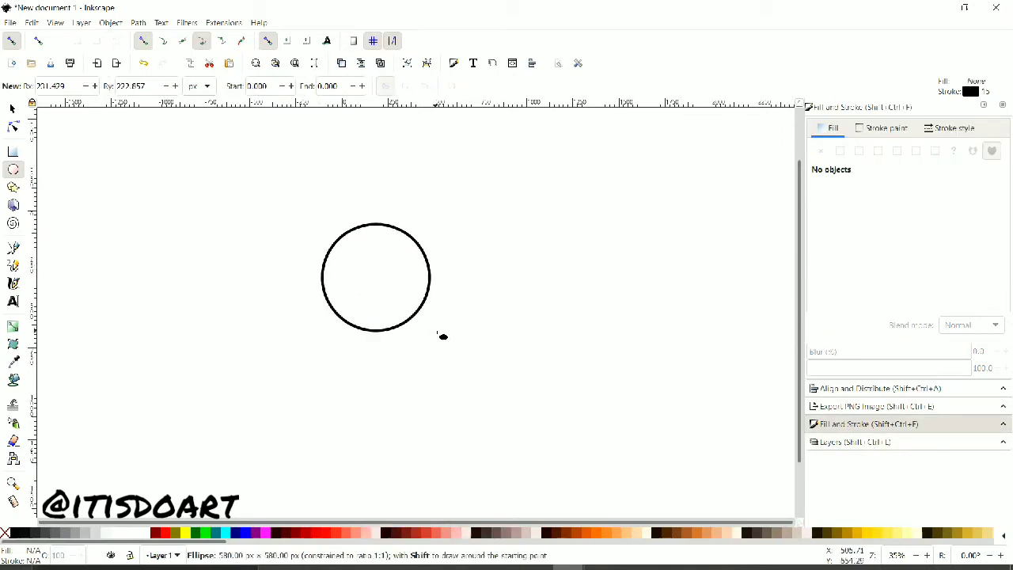
Step: Move the circle up and left and set its stroke width to 15 px
left_click(12, 106)
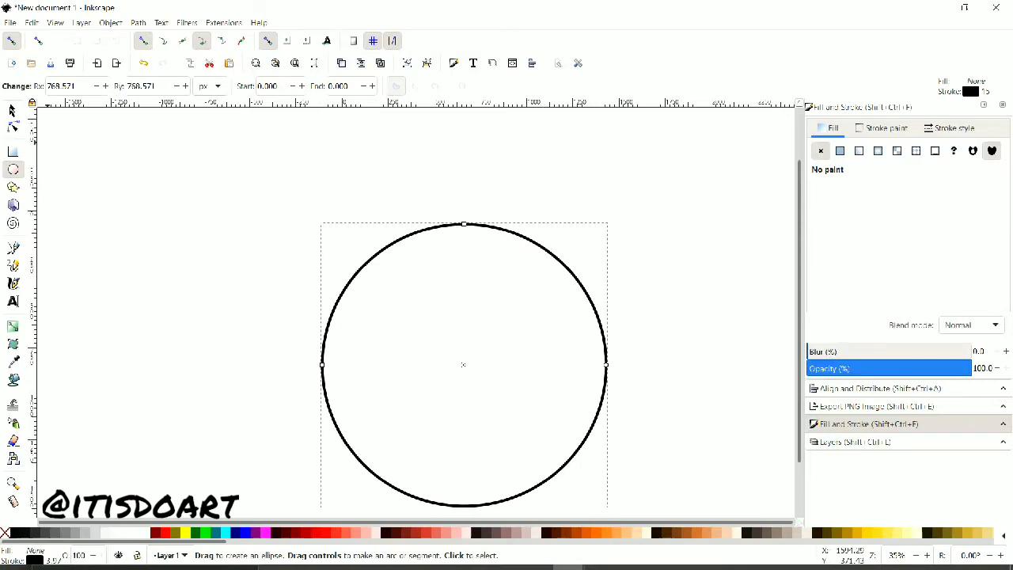
left_click_drag(384, 260, 367, 217)
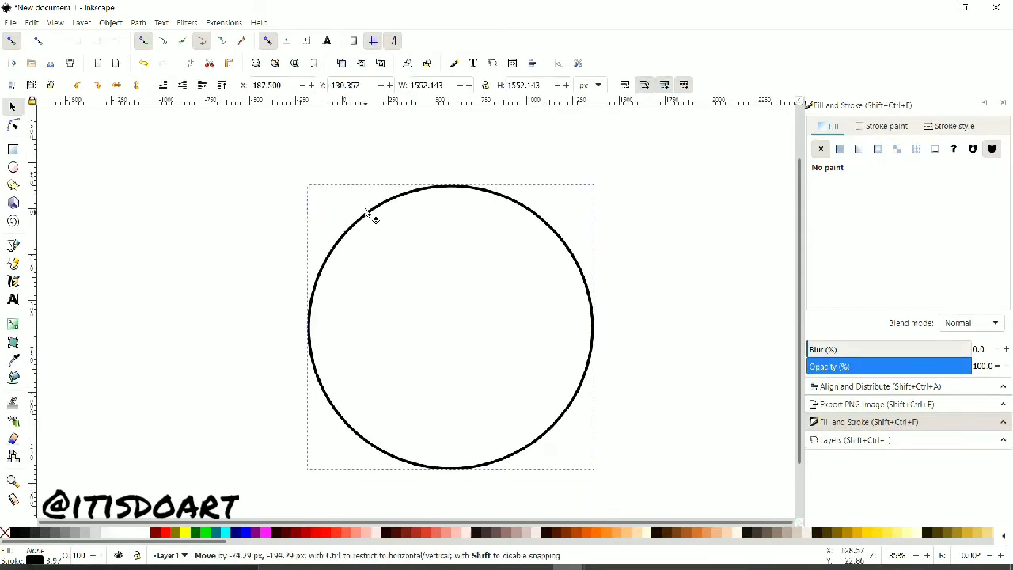
left_click(953, 125)
left_click(918, 149)
left_click(913, 148)
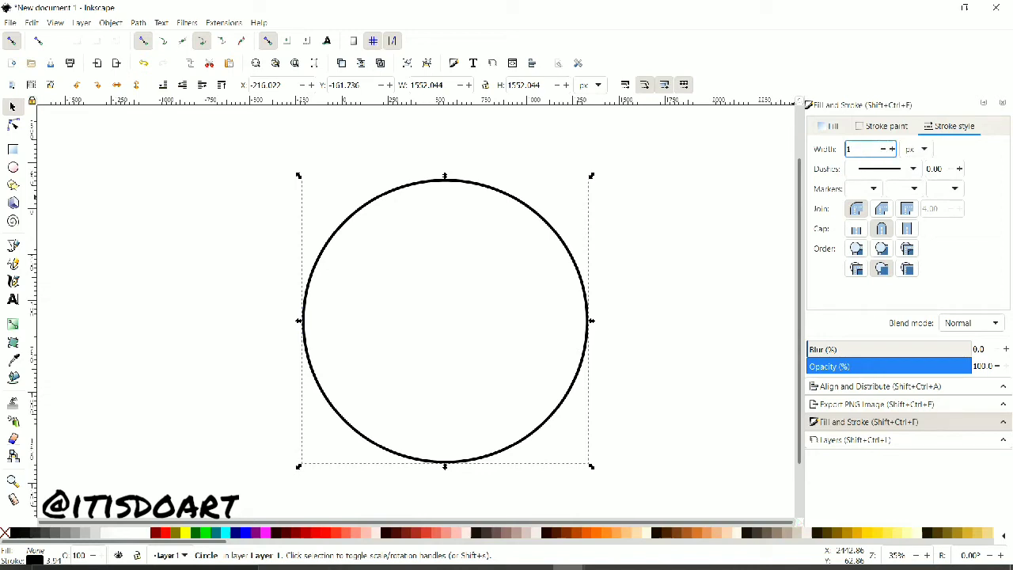
Step: Drag the circle's node handle to open it into an arc
key("n")
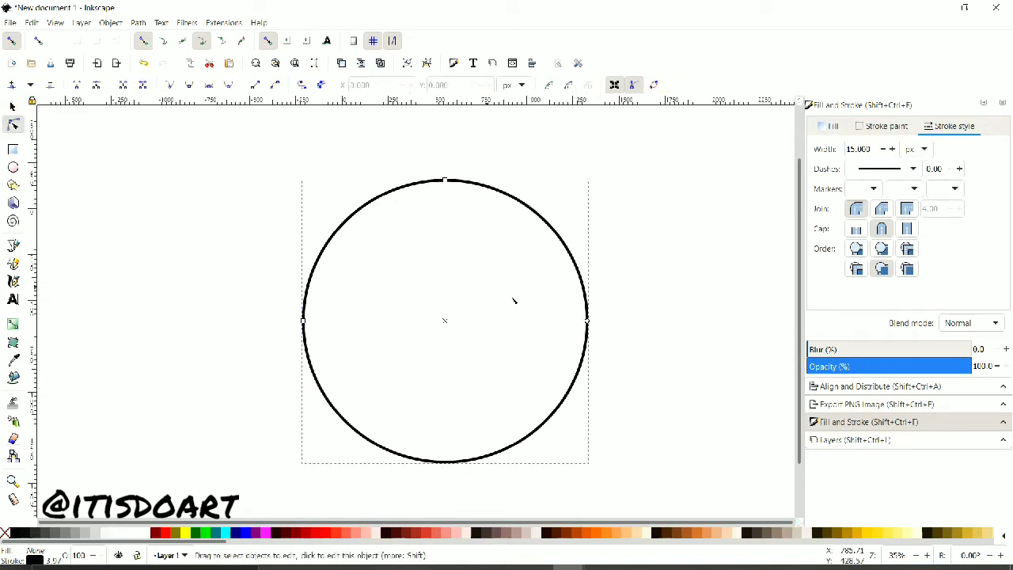
mouse_move(587, 320)
left_mouse_down()
mouse_move(441, 196)
mouse_move(421, 200)
left_mouse_up()
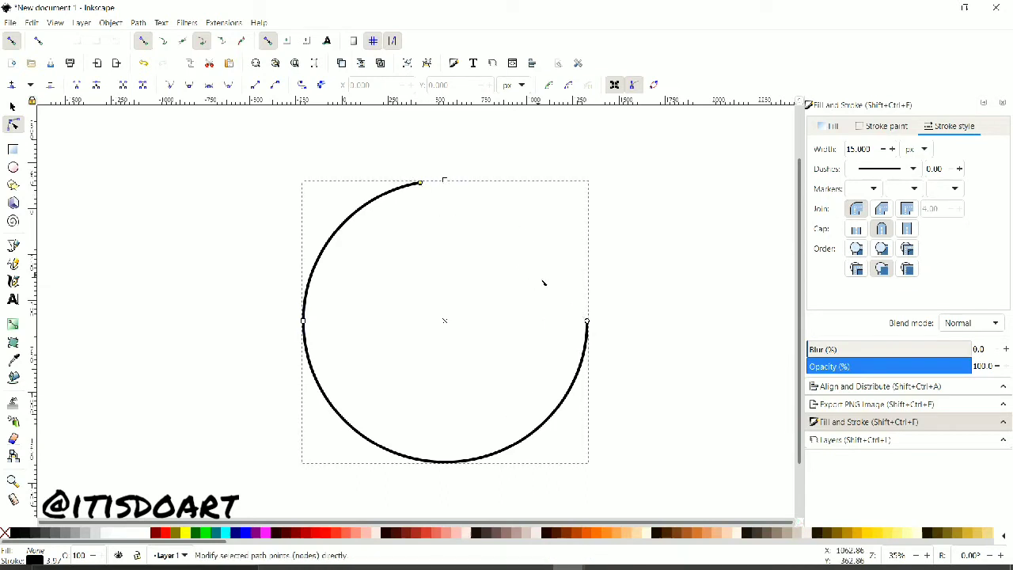
left_click(615, 289)
Step: Zoom in and draw a new unfilled, thick-outlined ellipse
left_click(13, 169)
scroll(86, 207, "up", 2)
scroll(85, 207, "up", 2)
mouse_move(230, 226)
left_mouse_down()
mouse_move(468, 373)
mouse_move(599, 516)
left_mouse_up()
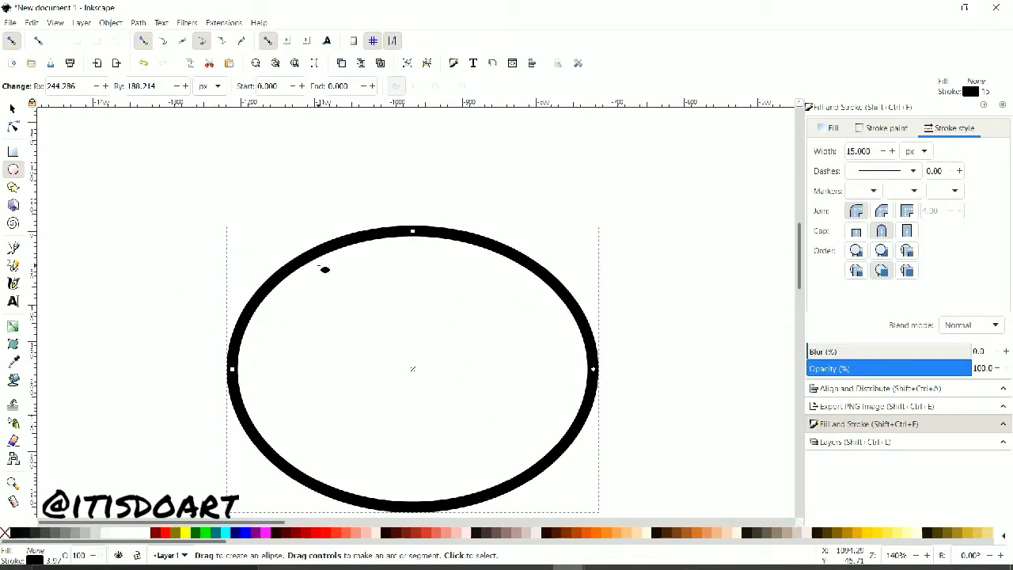
Step: Move the ellipse up, draw a second larger ellipse over it, then delete that one
key("s")
left_click_drag(305, 258, 302, 170)
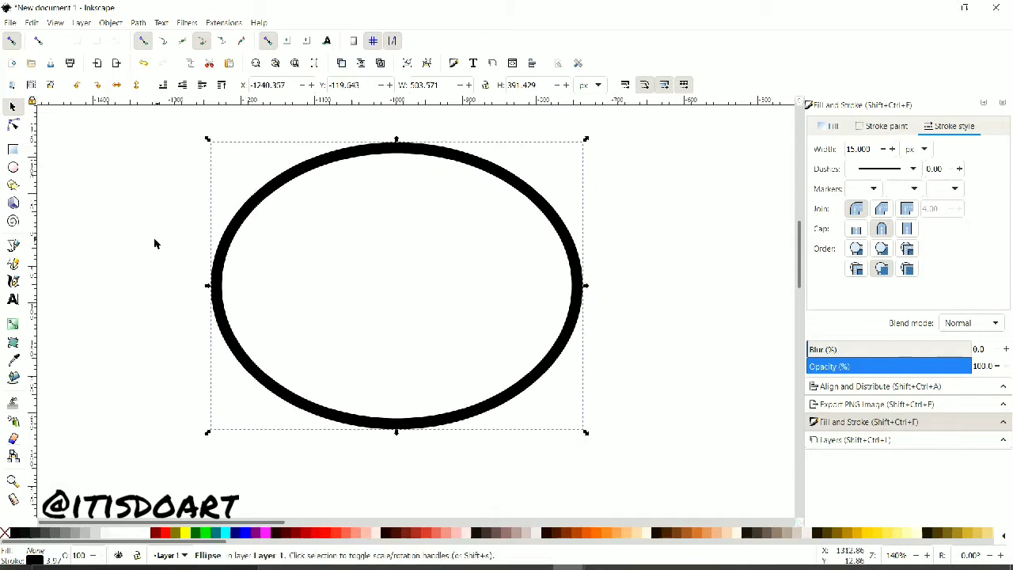
left_click(12, 166)
left_click_drag(87, 233, 467, 509)
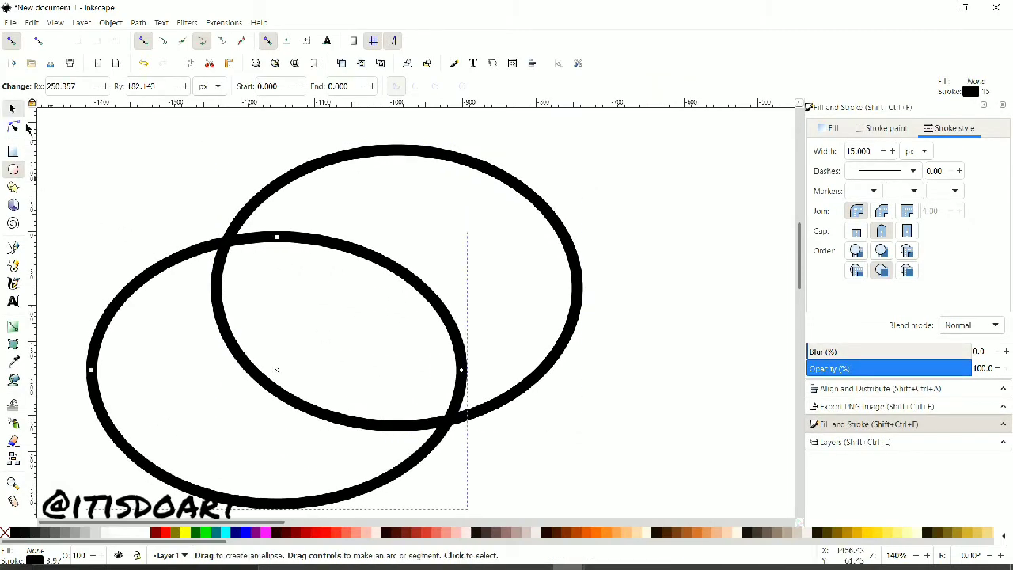
left_click(12, 108)
left_click_drag(245, 254, 306, 246)
right_click(360, 226)
left_click(412, 322)
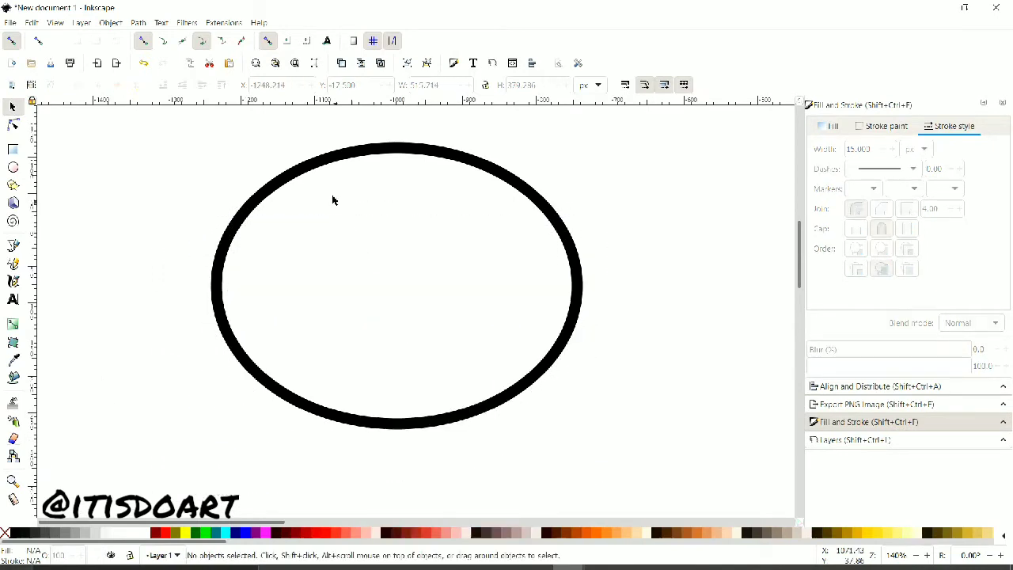
Step: Duplicate the ellipse, shift the copy down-right and make it narrower and shorter
right_click(311, 168)
left_click(346, 249)
mouse_move(347, 158)
left_mouse_down()
mouse_move(363, 239)
mouse_move(375, 217)
left_mouse_up()
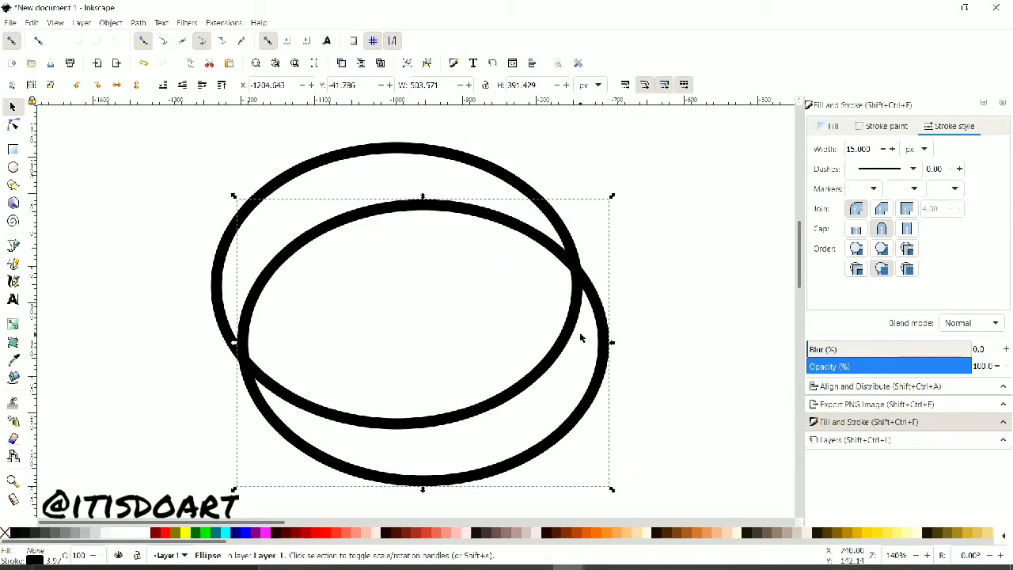
left_click_drag(611, 345, 558, 346)
left_click_drag(397, 195, 403, 228)
left_click(223, 179)
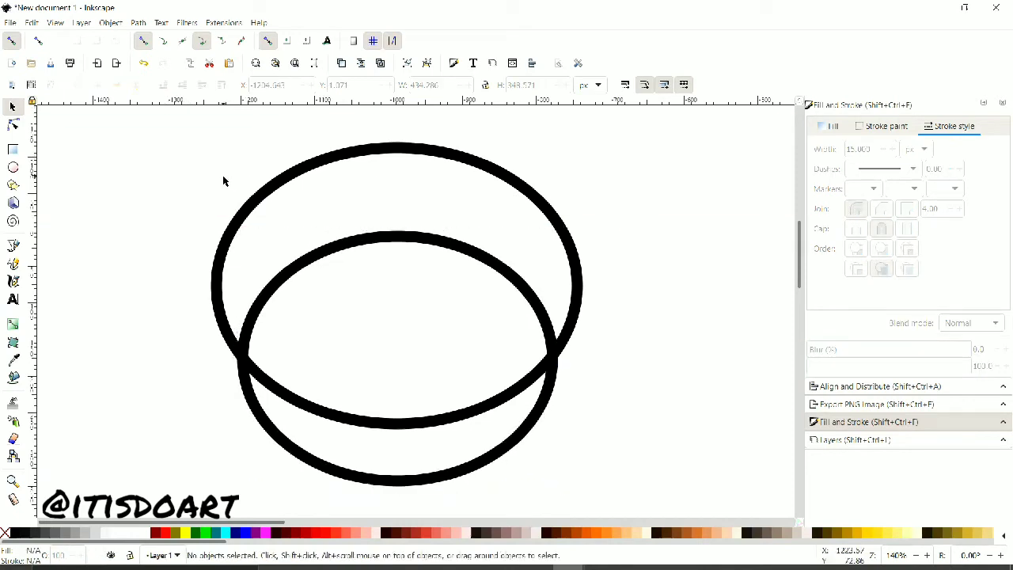
Step: Delete an accidental tiny ellipse and both overlapping ovals, leaving the canvas empty
left_click(536, 360)
key("e")
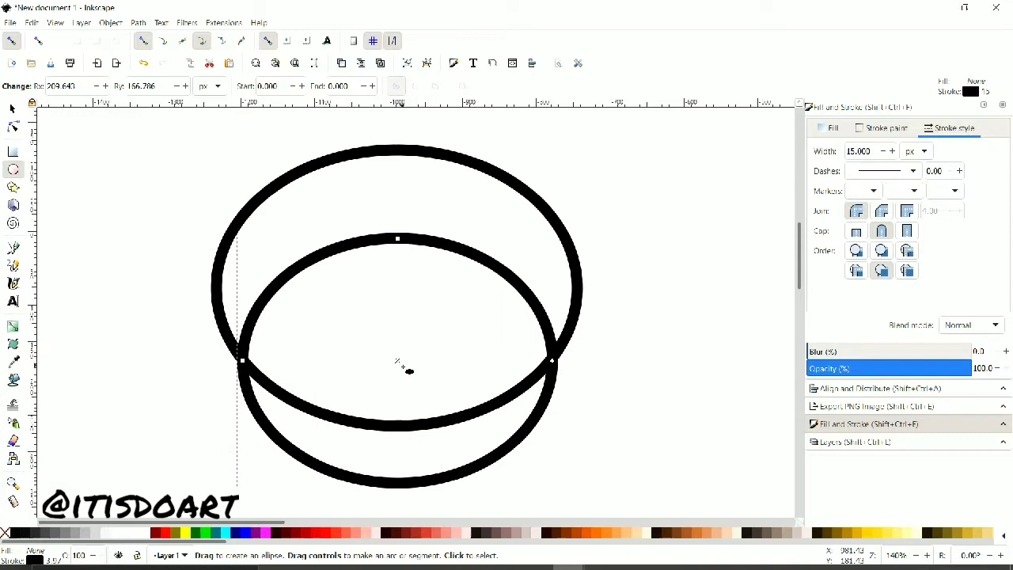
left_click(356, 150)
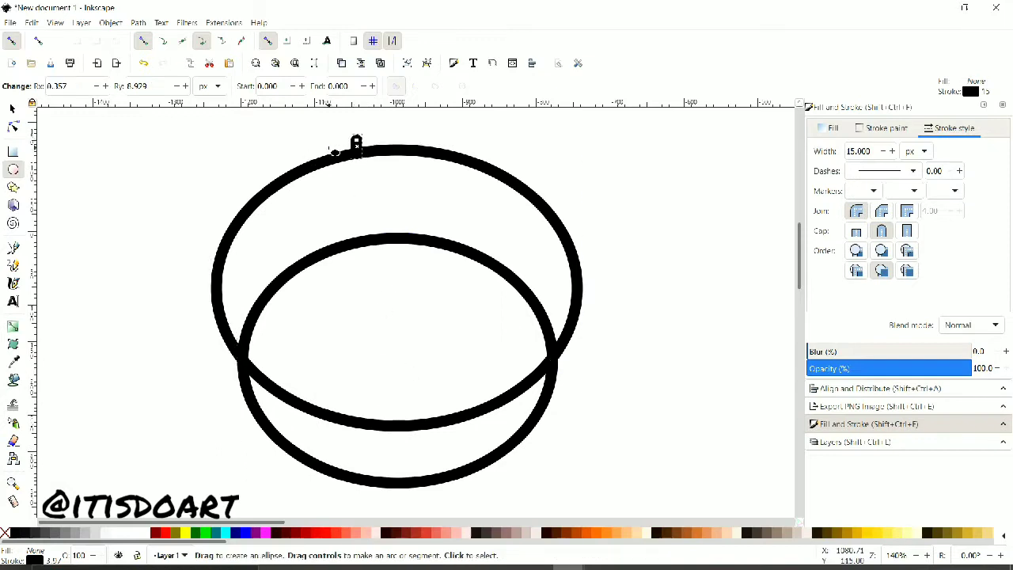
key("Delete")
key("s")
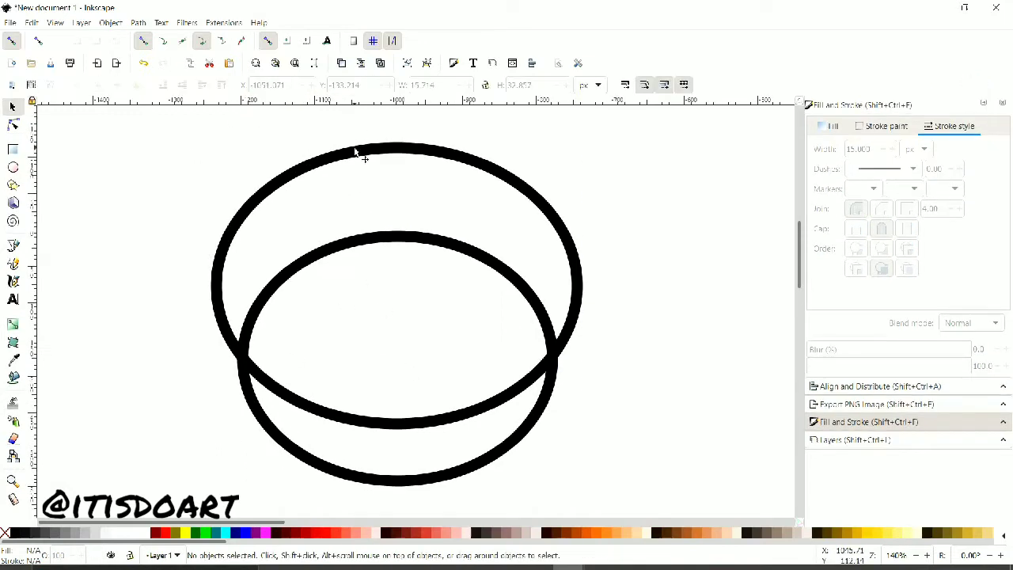
left_click(357, 150)
left_click_drag(358, 151, 355, 148)
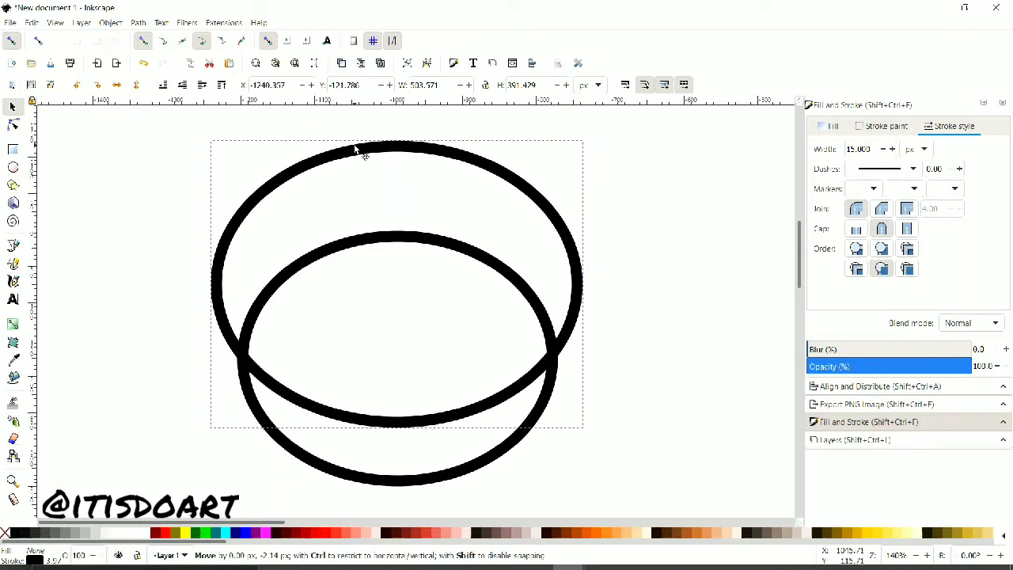
key("Delete")
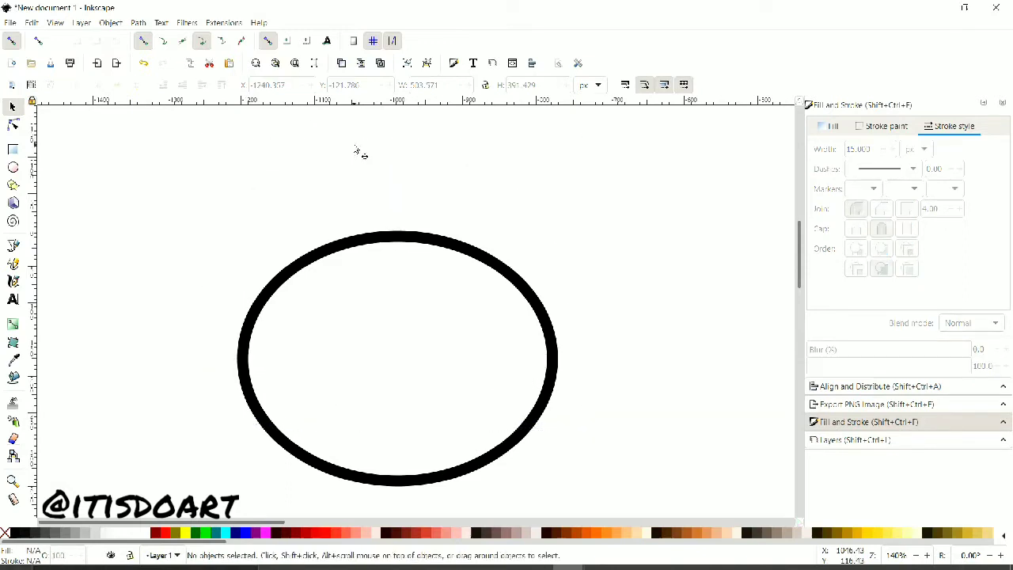
left_click(369, 240)
key("Delete")
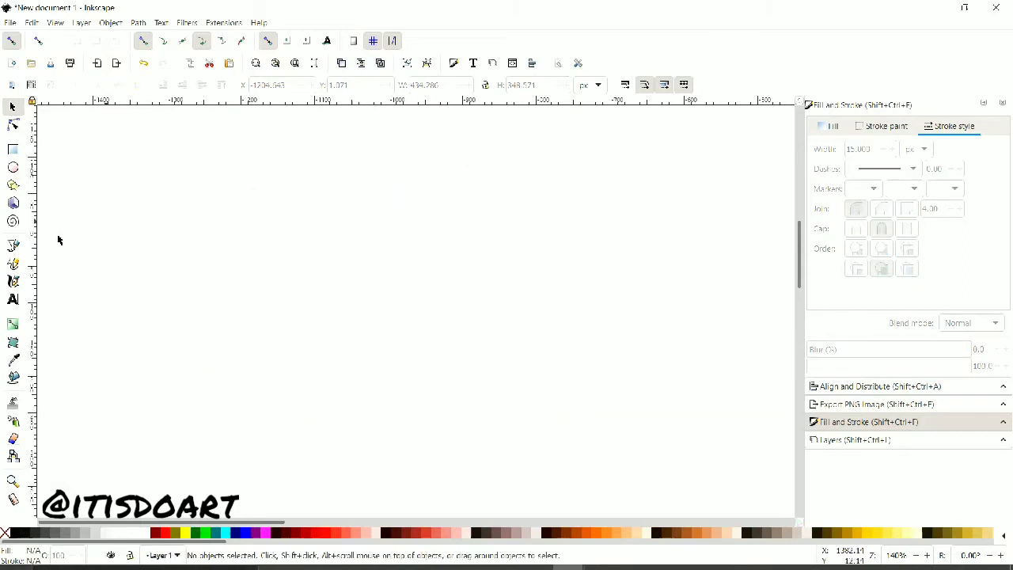
left_click(13, 248)
Step: Draw a curved leaf-shaped Bezier path, closing it back on its start node
left_click(199, 249)
left_click_drag(427, 209, 530, 266)
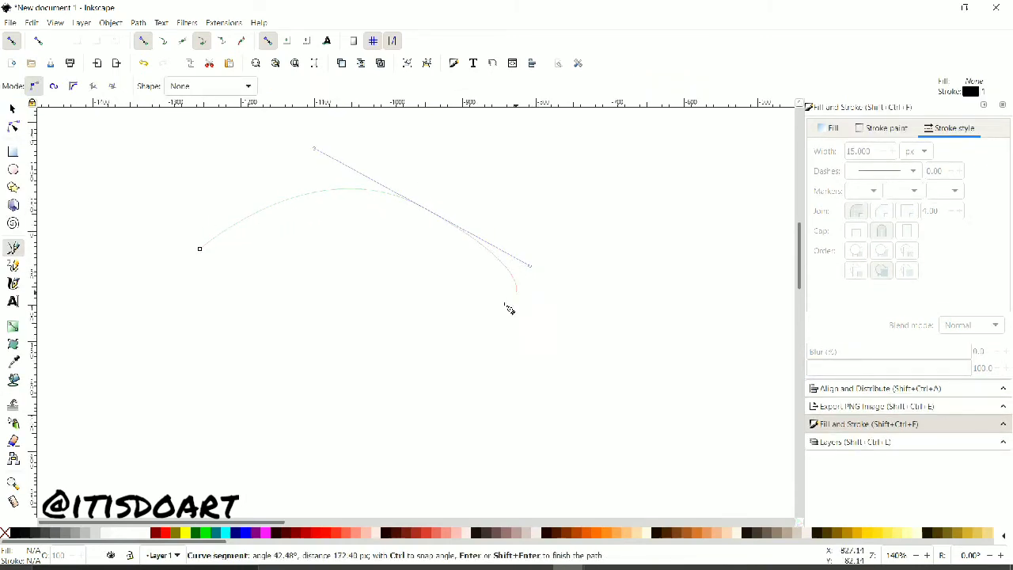
left_click(476, 273)
key("BackSpace")
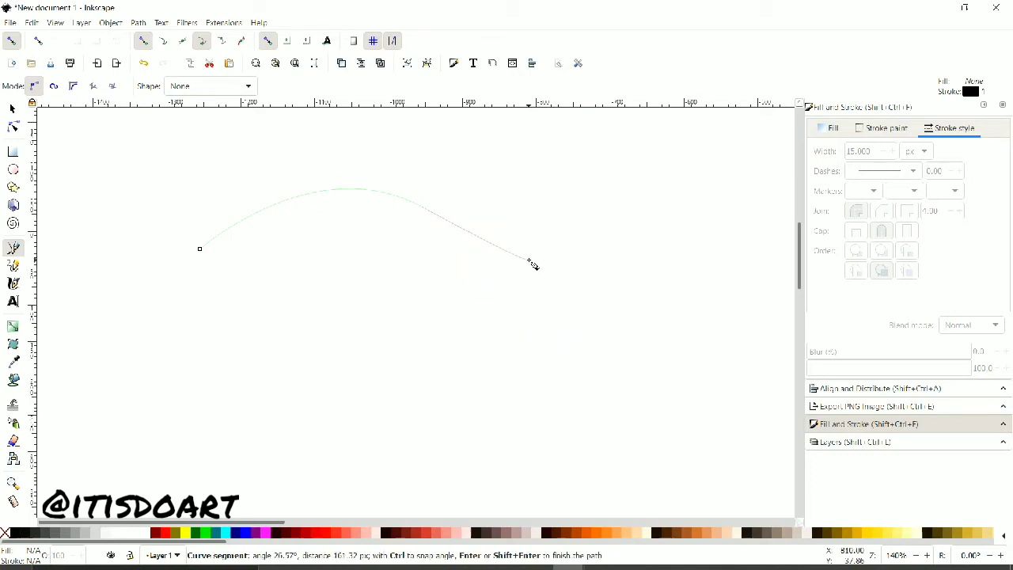
mouse_move(316, 198)
left_mouse_down()
mouse_move(370, 211)
mouse_move(421, 277)
left_mouse_up()
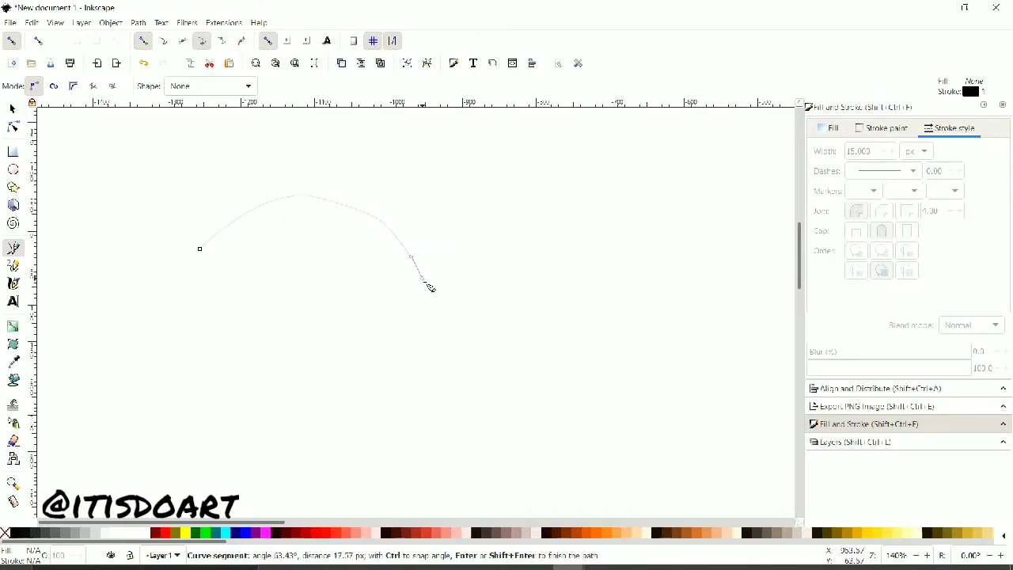
mouse_move(199, 248)
left_mouse_down()
mouse_move(111, 308)
mouse_move(132, 295)
mouse_move(71, 245)
left_mouse_up()
key("n")
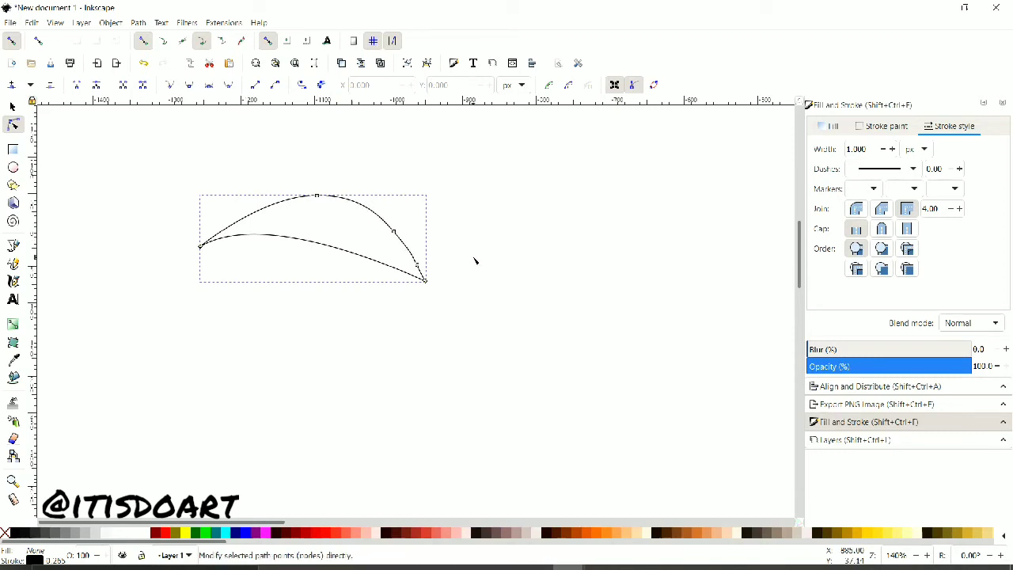
Step: Add nodes along the leaf's upper-left edge and drag them into notches
scroll(247, 308, "up", 1)
scroll(242, 309, "up", 2)
left_click(198, 244)
double_click(200, 245)
left_click_drag(207, 226, 227, 238)
left_click(287, 197)
left_click_drag(278, 194, 281, 197)
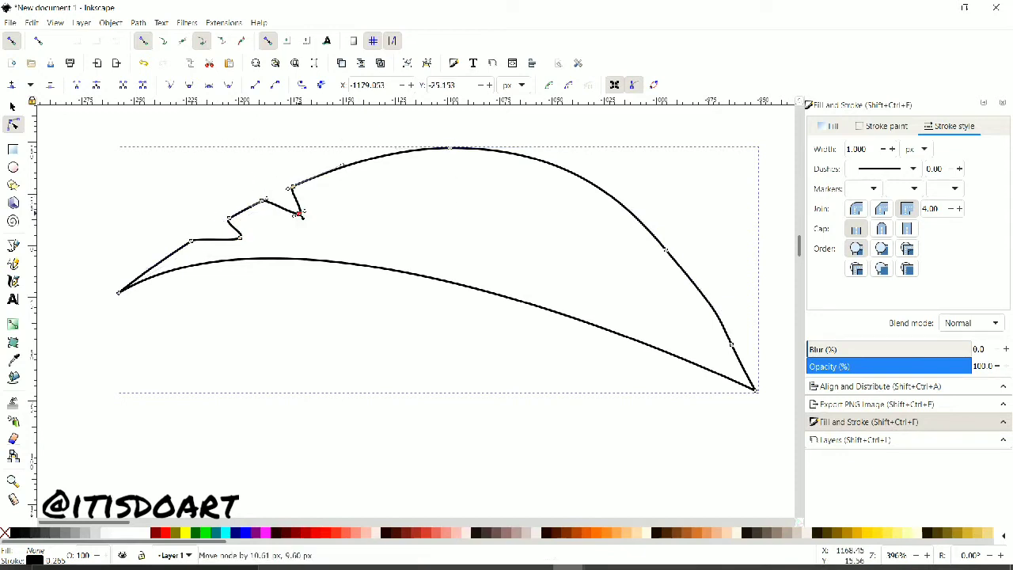
left_click(387, 157)
left_click_drag(392, 164, 388, 188)
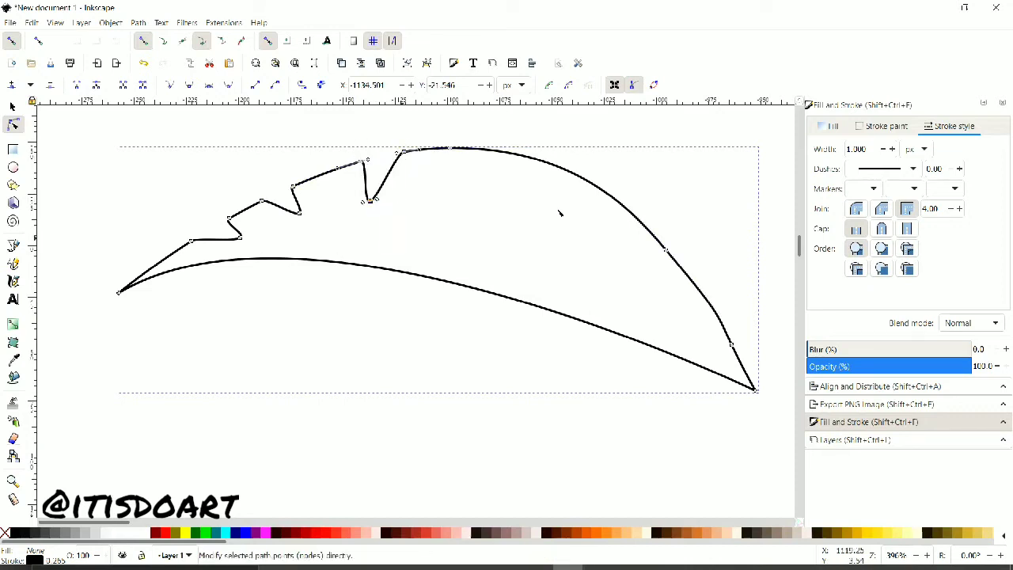
left_click(468, 154)
left_click_drag(485, 152, 482, 155)
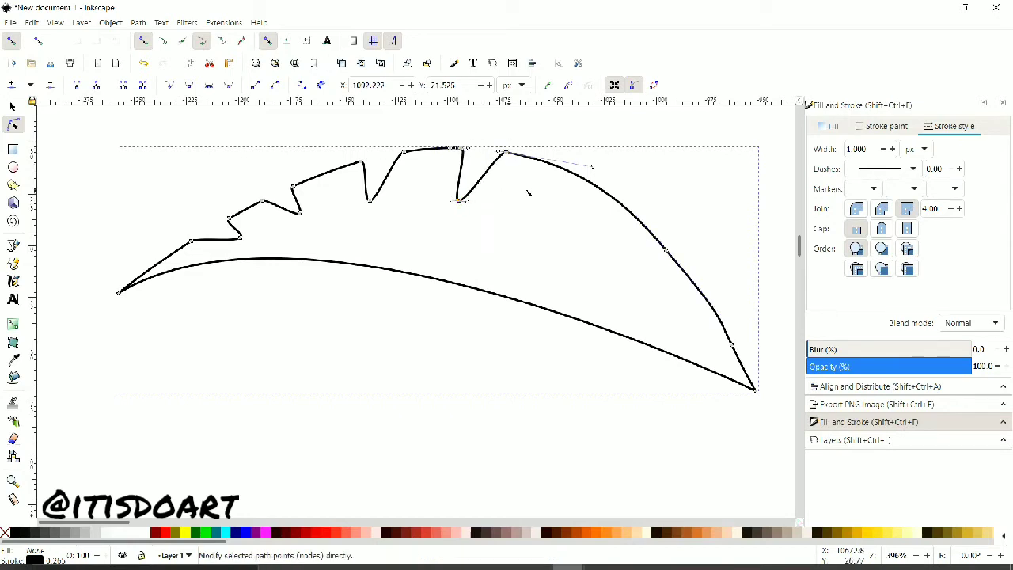
Step: Cut notches into the upper-right curve and right edge, then adjust the lower curve's bend
double_click(557, 167)
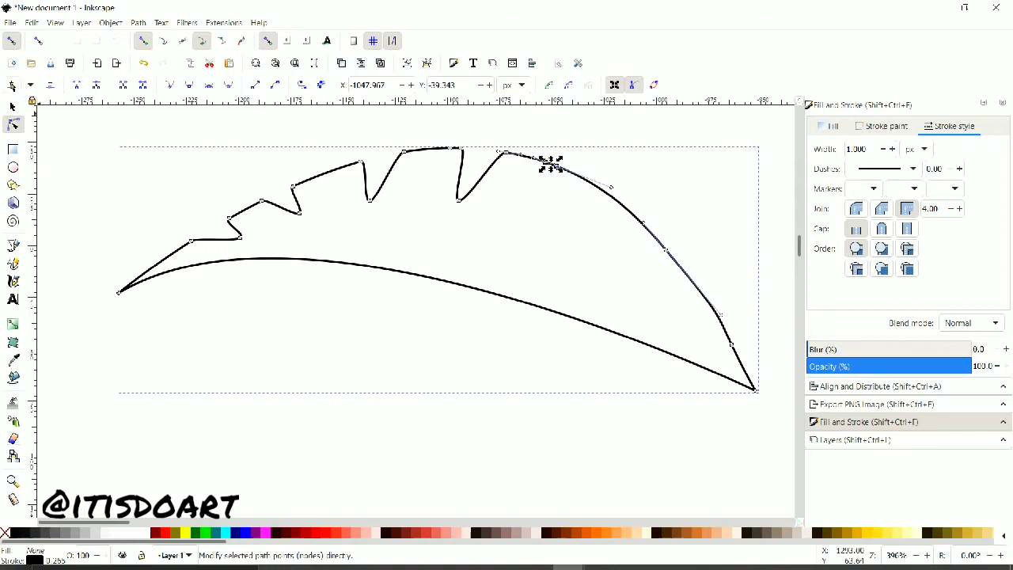
left_click_drag(549, 164, 535, 198)
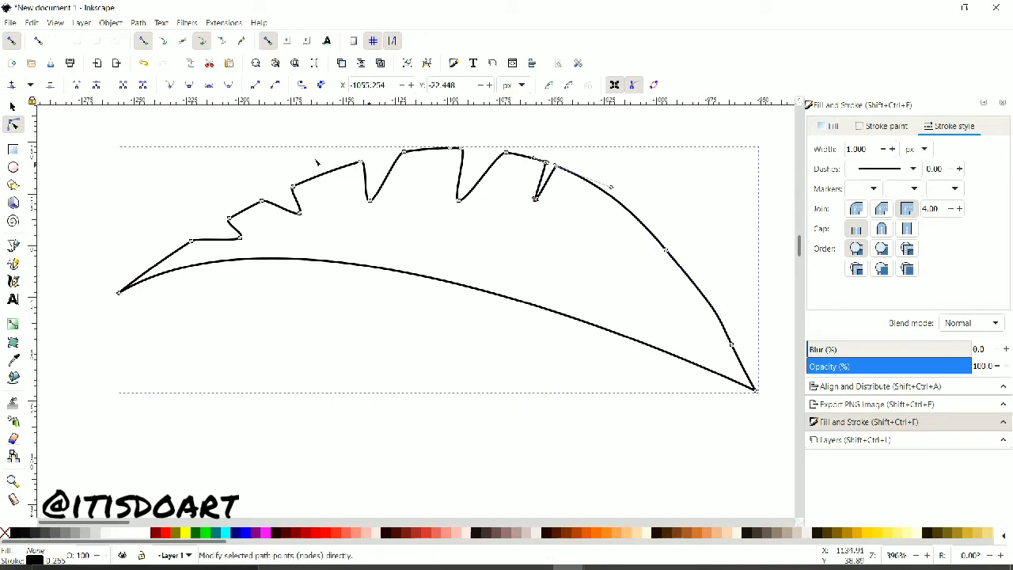
left_click(641, 224)
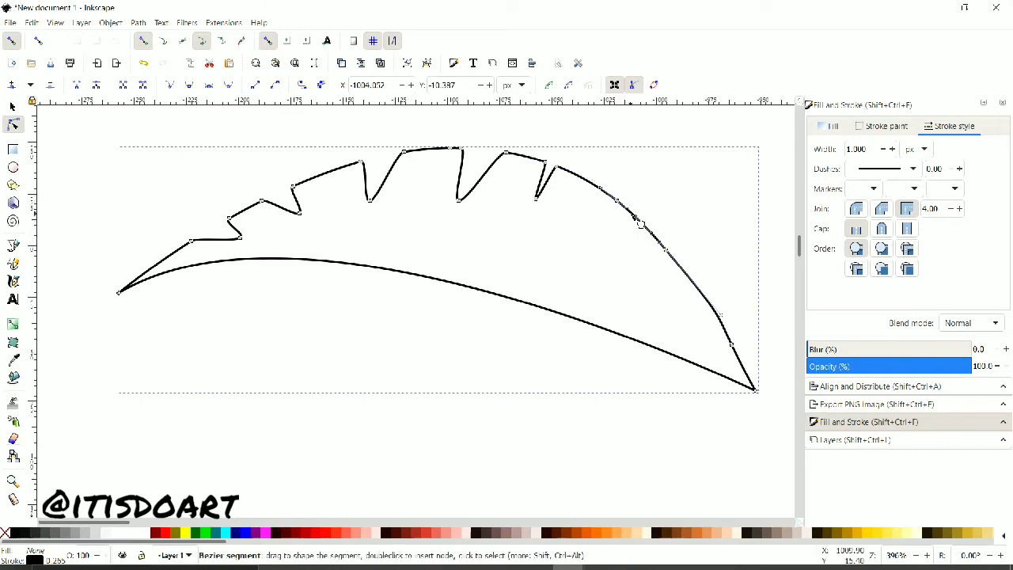
mouse_move(641, 224)
left_mouse_down()
mouse_move(613, 220)
mouse_move(593, 237)
left_mouse_up()
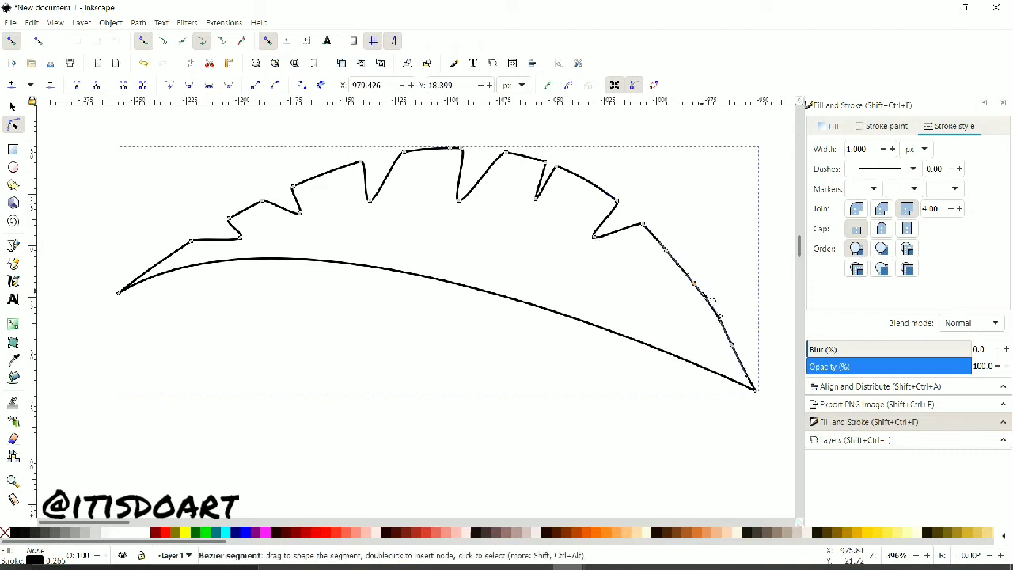
left_click(699, 292)
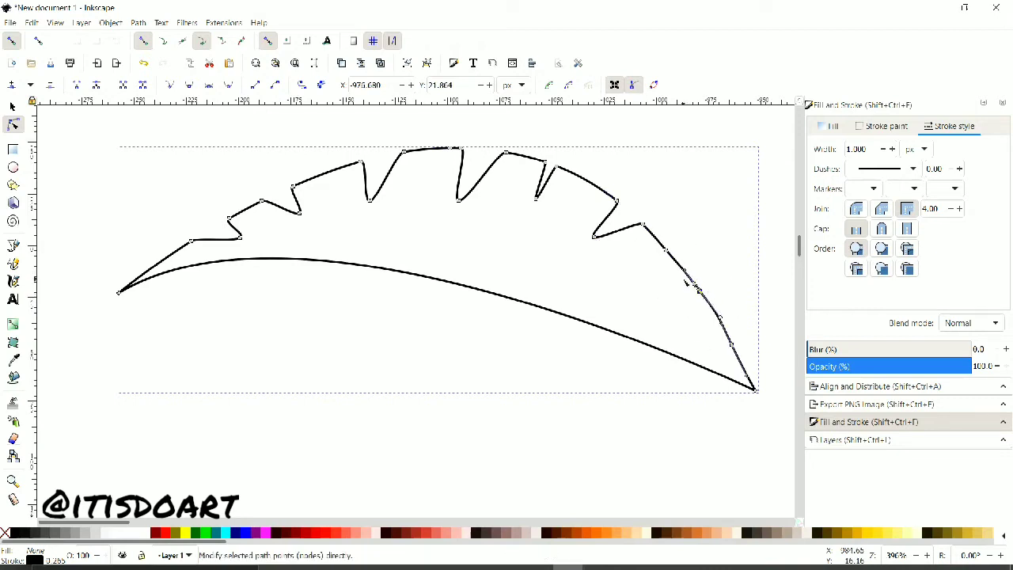
left_click(696, 287)
left_click(108, 165)
left_click_drag(700, 288, 695, 291)
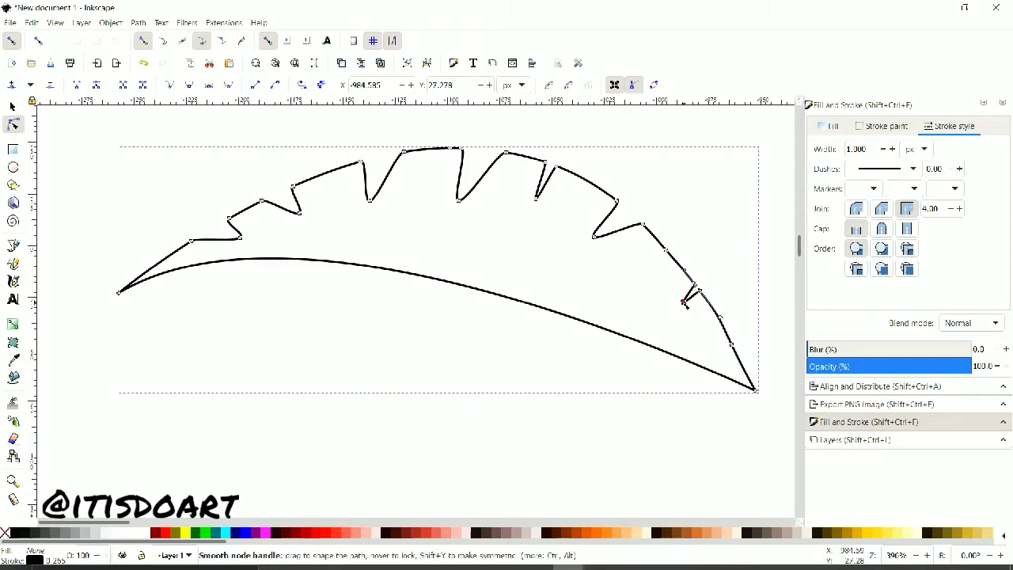
left_click(246, 259)
left_click_drag(287, 261, 269, 259)
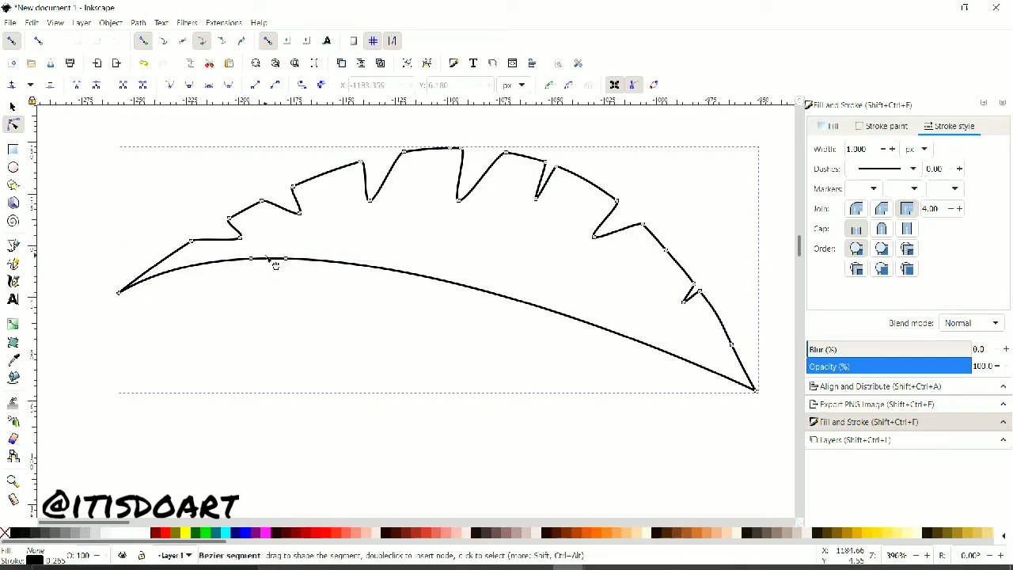
left_click(308, 408)
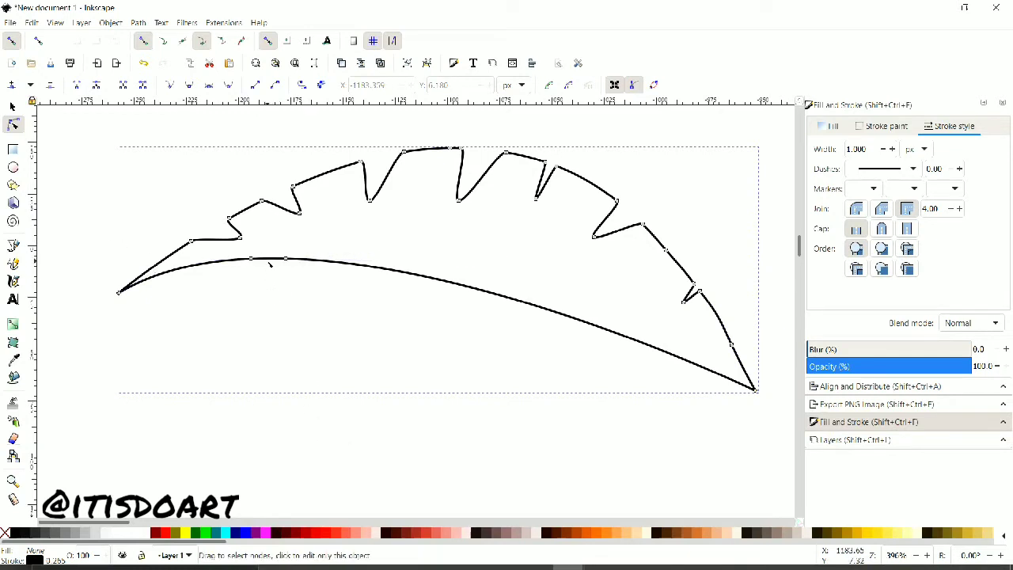
Step: Add a node on the leaf's lower edge, pull it into a tall peak and reshape the curve
scroll(273, 266, "up", 1, "ctrl")
scroll(274, 269, "up", 3, "ctrl")
double_click(271, 261)
left_click_drag(271, 261, 340, 164)
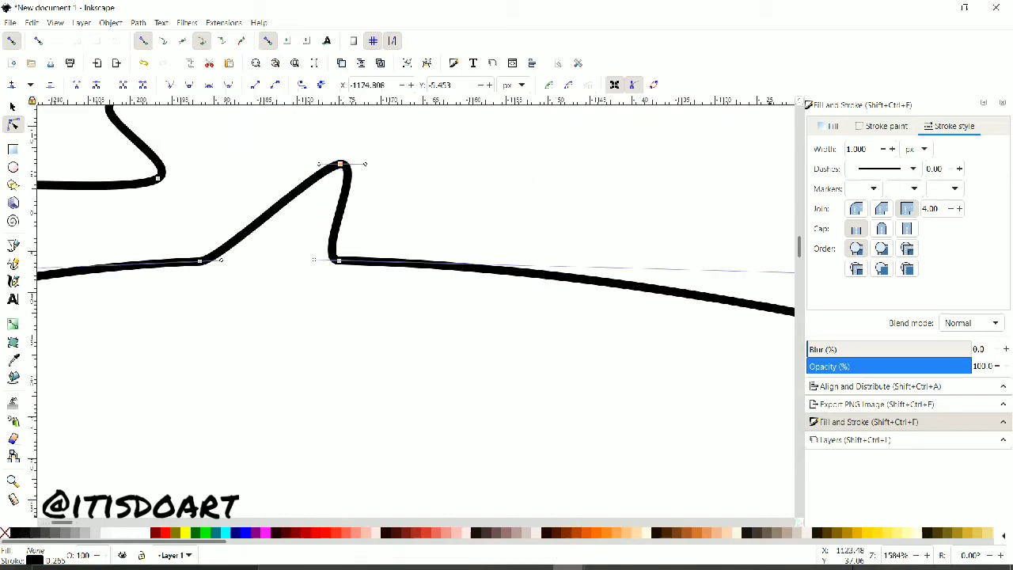
scroll(918, 554, "down", 1)
scroll(918, 553, "down", 1)
key("plus")
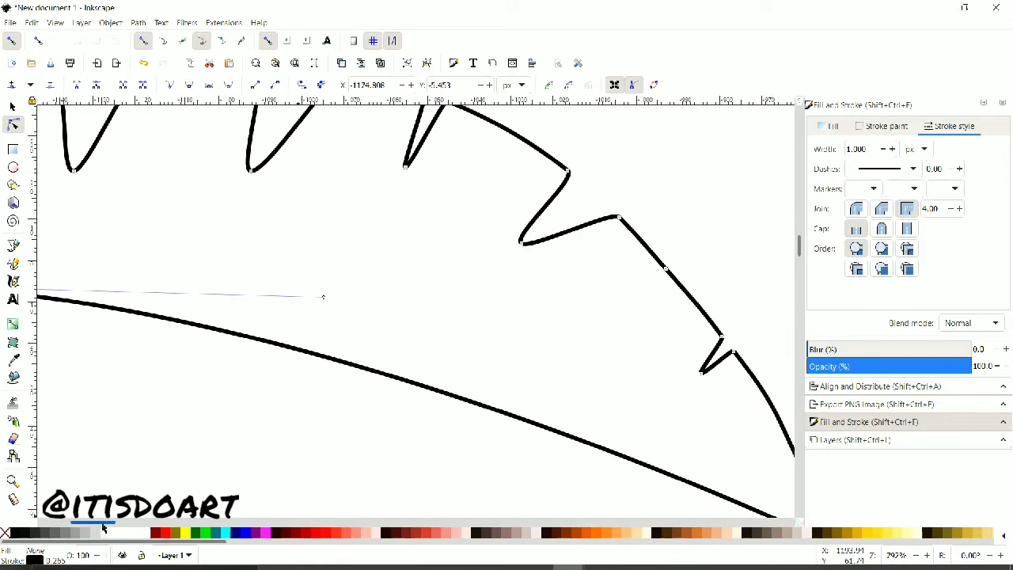
scroll(894, 553, "down", 1)
scroll(894, 554, "down", 1)
scroll(894, 554, "down", 1)
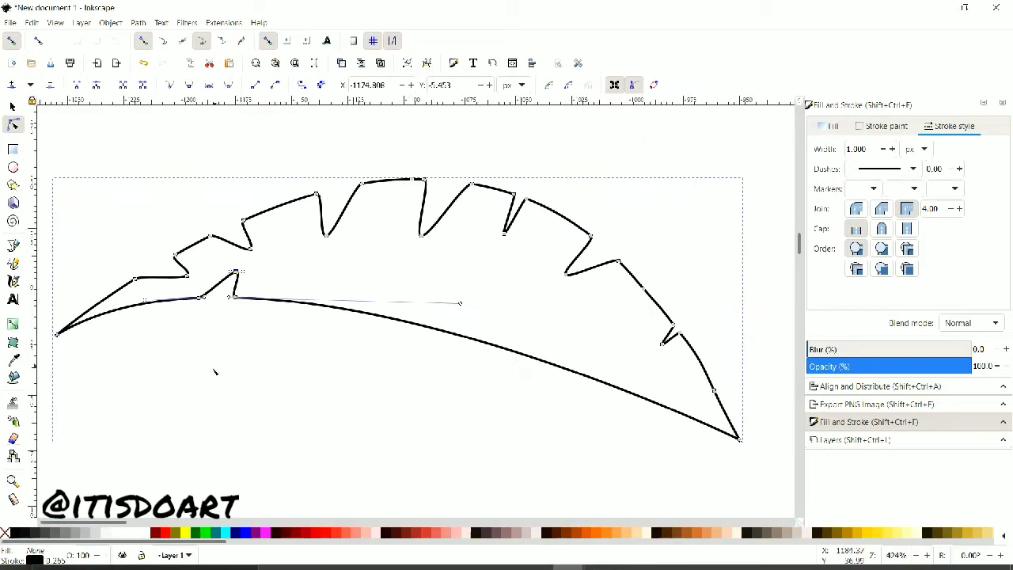
left_click_drag(235, 272, 243, 271)
mouse_move(277, 299)
left_mouse_down()
mouse_move(320, 310)
mouse_move(307, 314)
mouse_move(315, 292)
left_mouse_up()
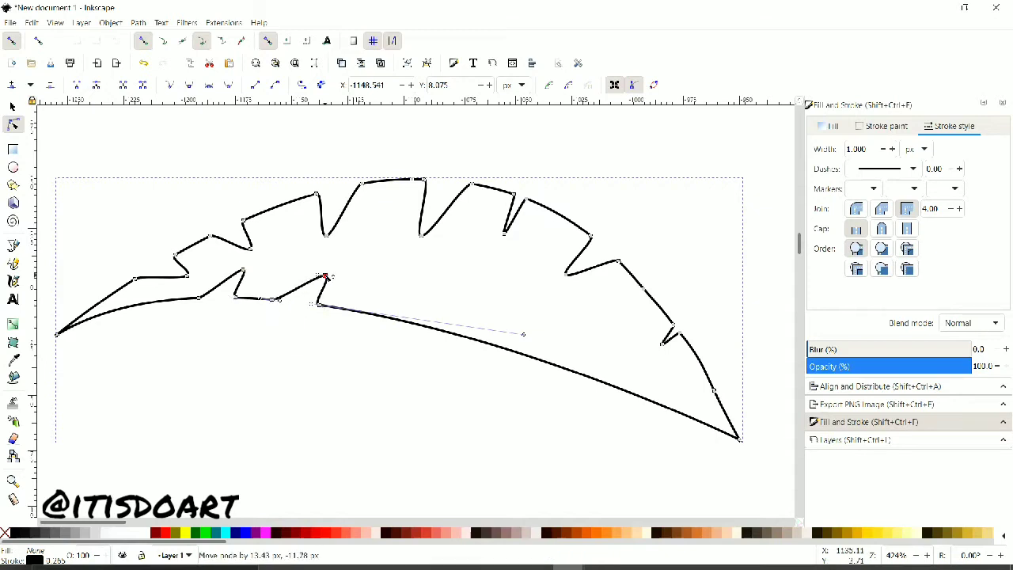
left_click_drag(385, 321, 422, 332)
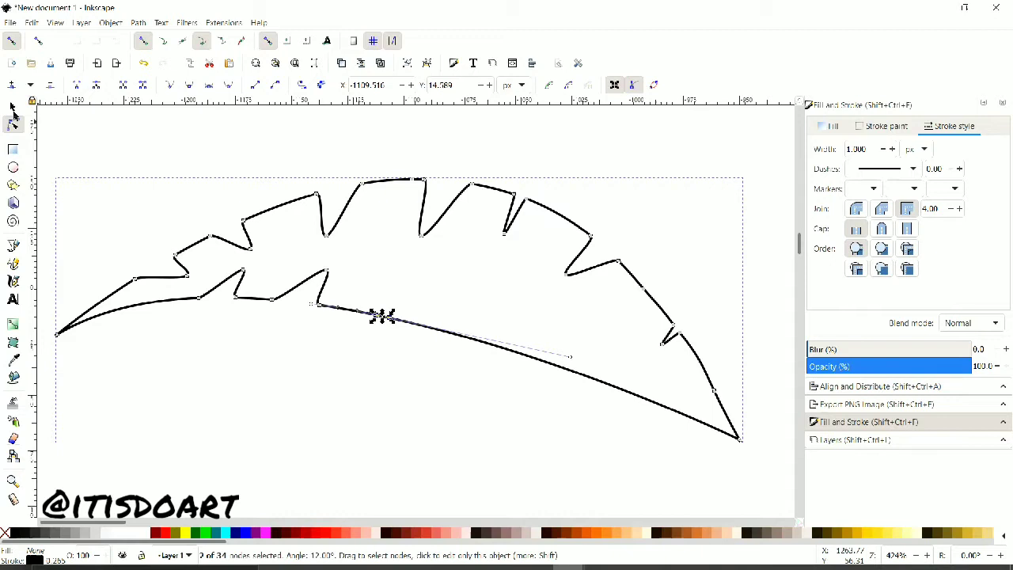
left_click(355, 379)
Step: Raise more lower-edge nodes into spikes toward the tip, then convert the leaf to a path
left_click_drag(385, 320, 395, 296)
double_click(437, 328)
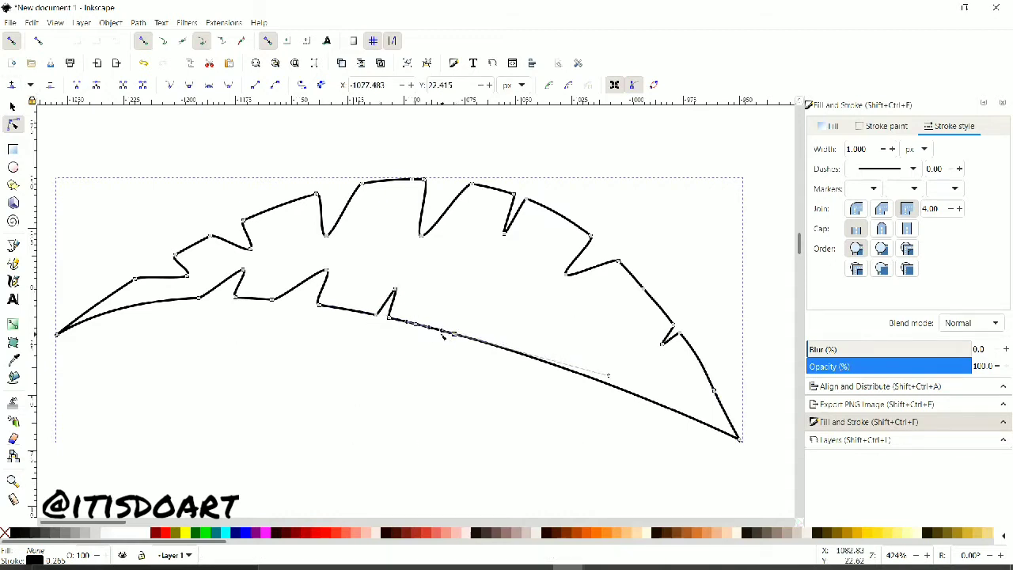
left_click_drag(459, 310, 475, 296)
left_click(538, 358)
double_click(538, 356)
left_click_drag(540, 356, 559, 339)
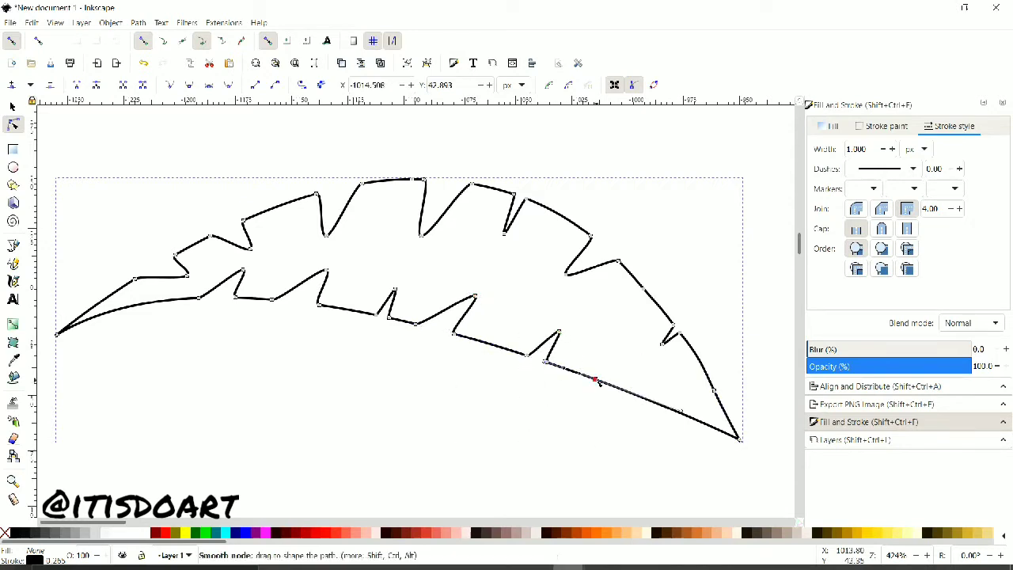
double_click(611, 387)
left_click_drag(611, 388, 626, 354)
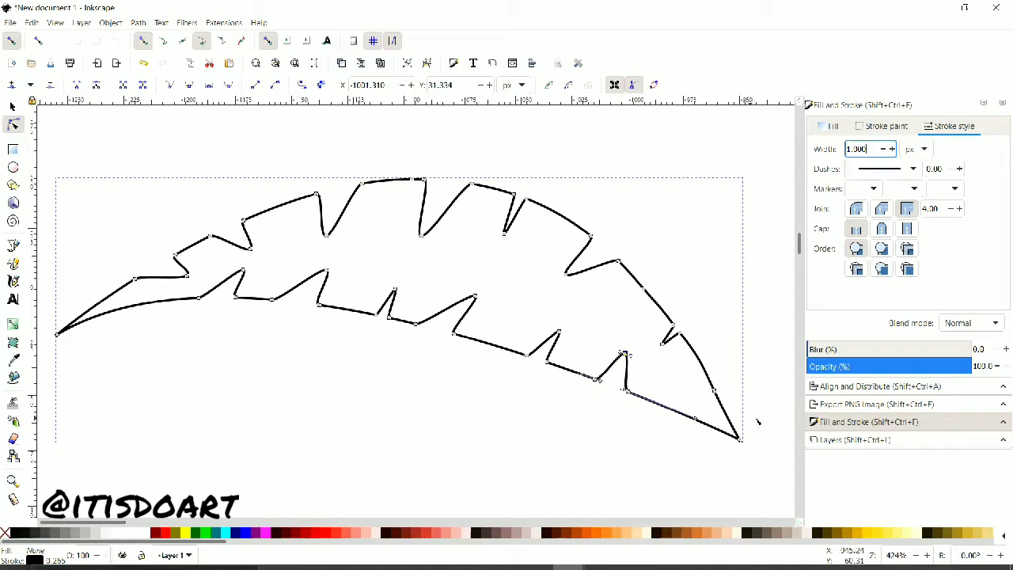
left_click(138, 23)
left_click(197, 35)
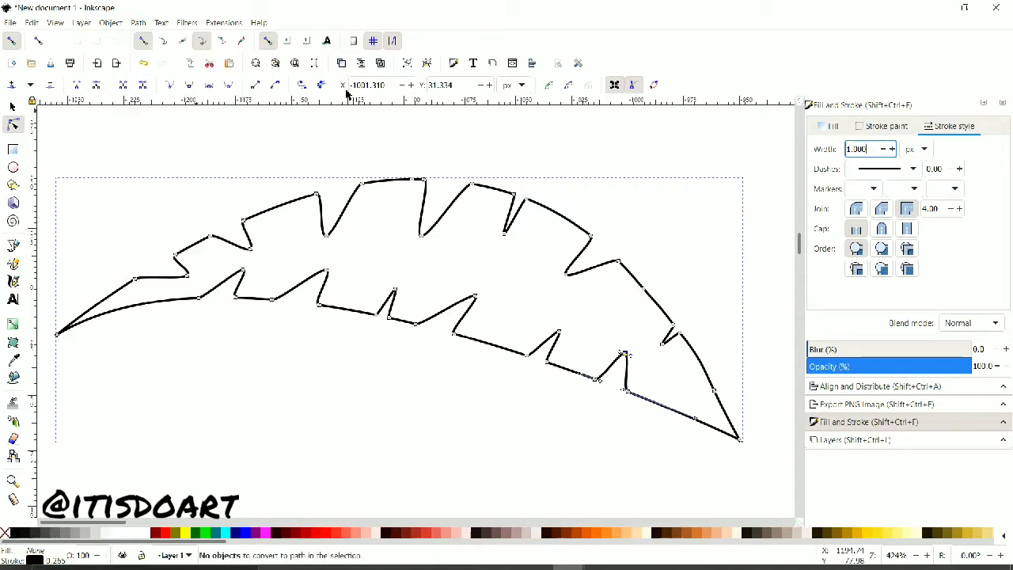
Step: Zoom out and scale the leaf up about two and a half times
left_click(429, 112)
left_click(915, 557)
left_click(916, 558)
left_click(916, 558)
key("s")
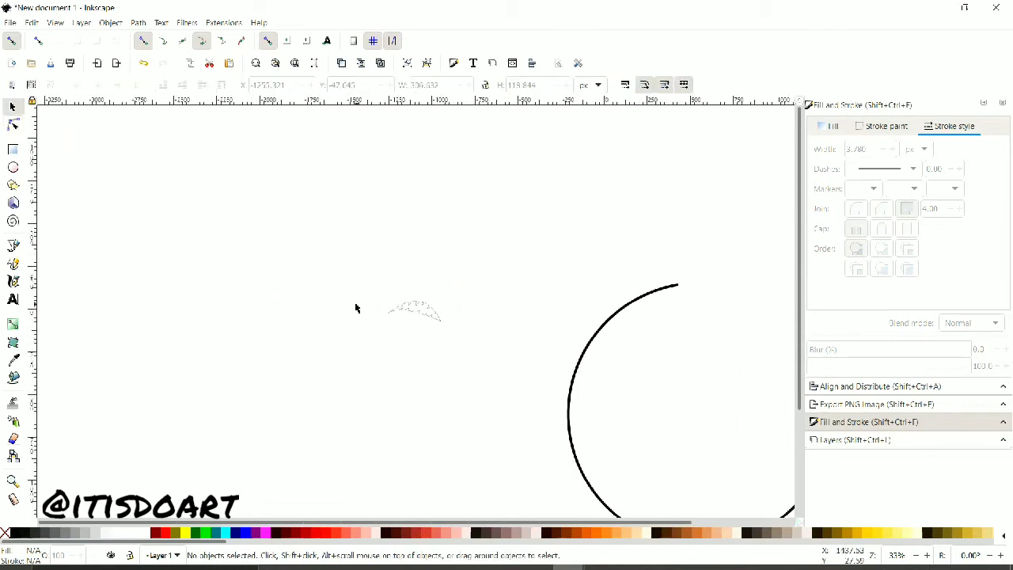
left_click(415, 309)
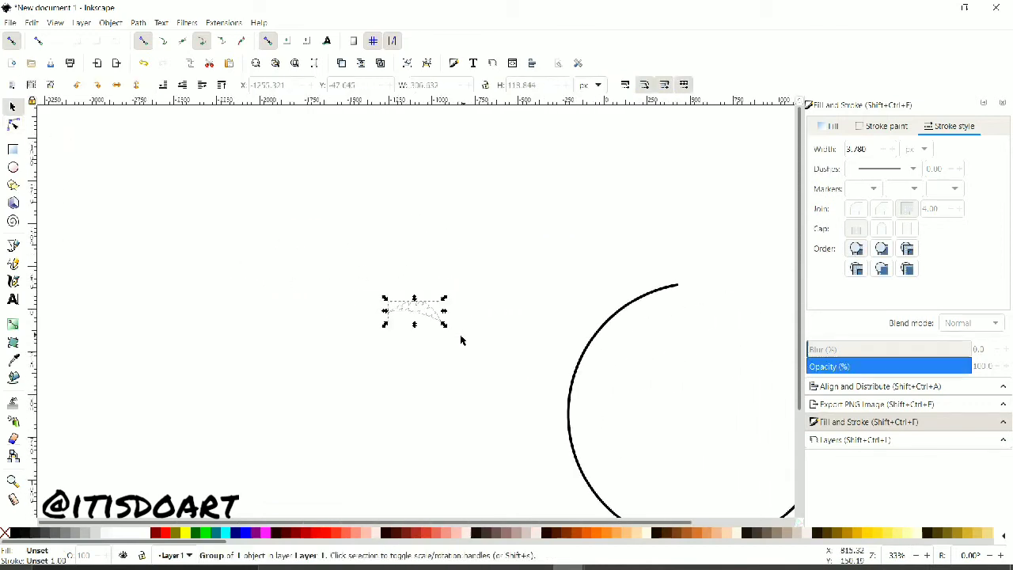
left_click_drag(447, 327, 585, 469)
Step: Set the leaf's stroke width to 15 px and position it on the circle's upper left
triple_click(866, 148)
key("BackSpace")
type("15")
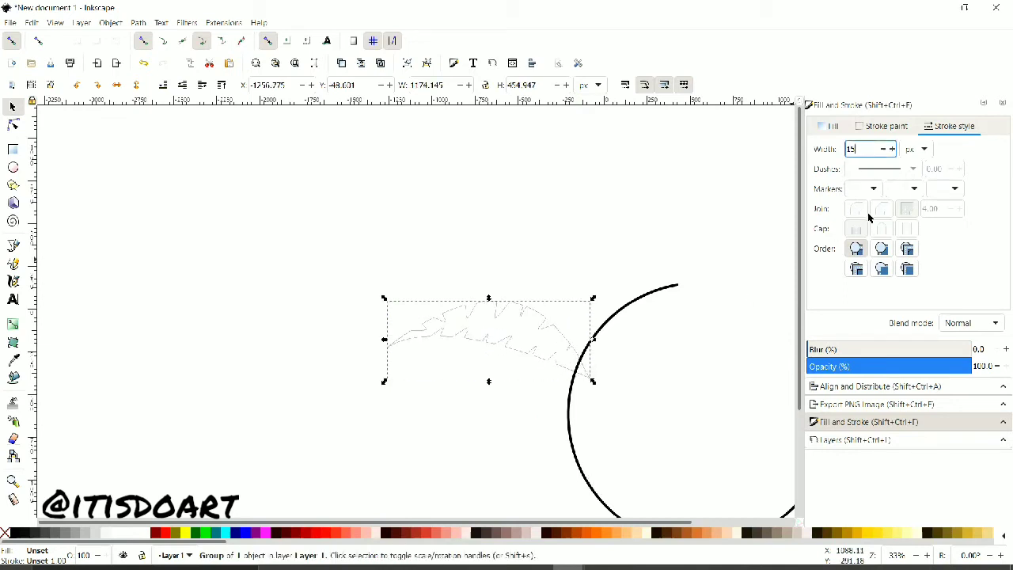
left_click(693, 302)
left_click(503, 316)
left_click_drag(503, 316, 745, 299)
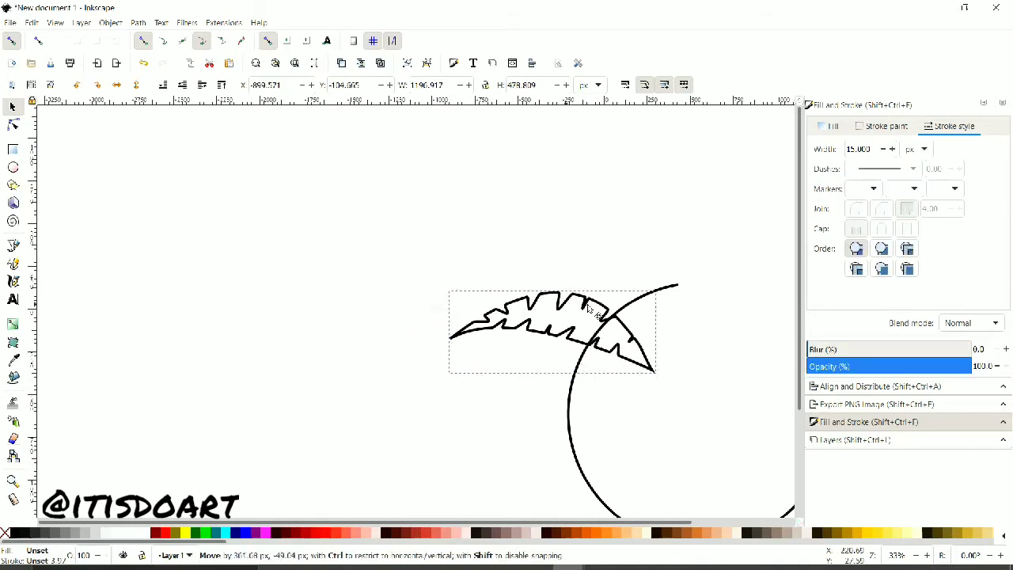
scroll(655, 508, "right", 4)
scroll(618, 391, "down", 3)
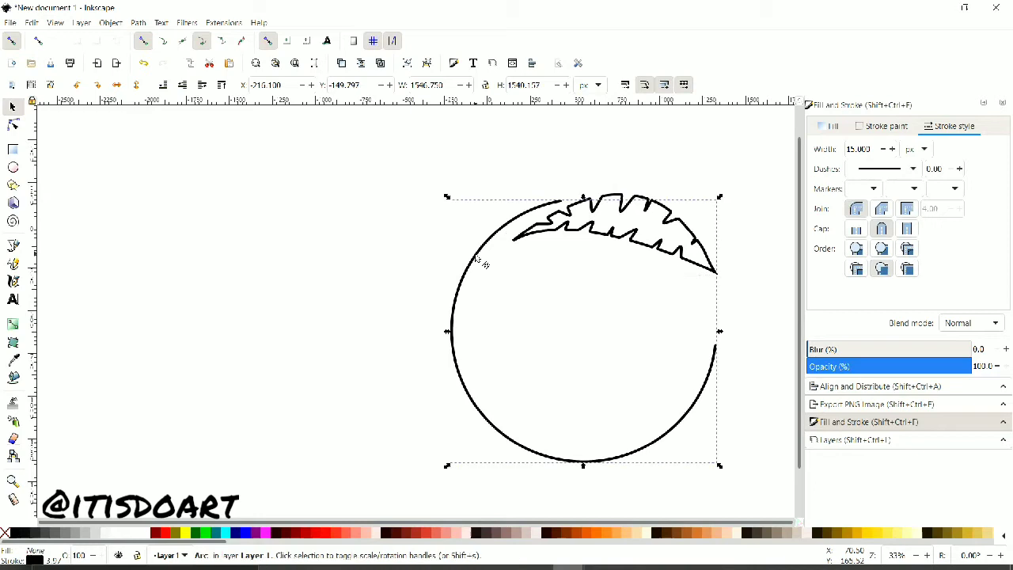
left_click_drag(476, 257, 314, 258)
left_click_drag(568, 236, 444, 187)
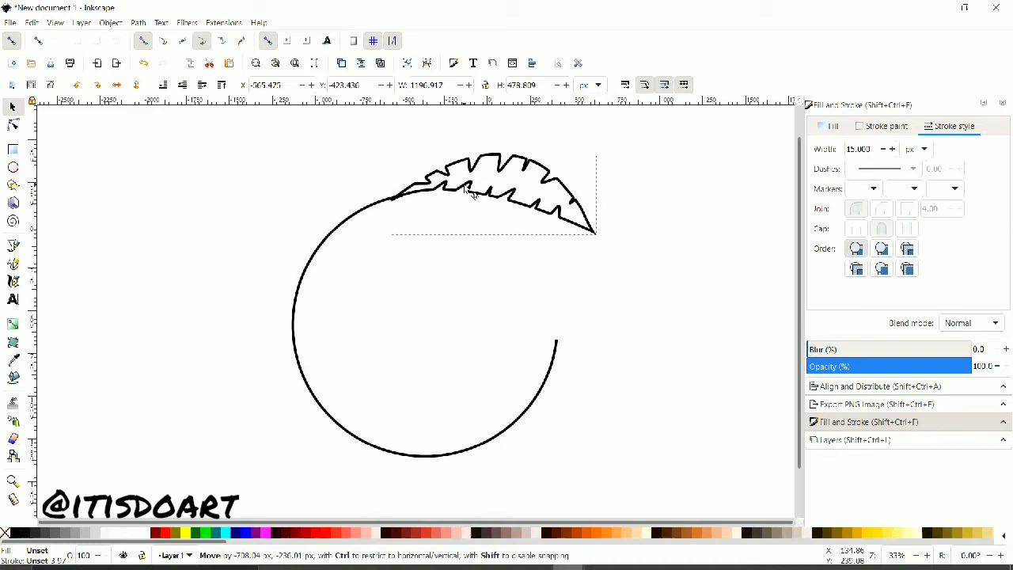
Step: Mirror the leaf, rotate it about 45° clockwise and set it on the circle's rim
left_click(117, 85)
left_click(471, 170)
left_click_drag(599, 150, 595, 237)
left_click_drag(459, 150, 461, 214)
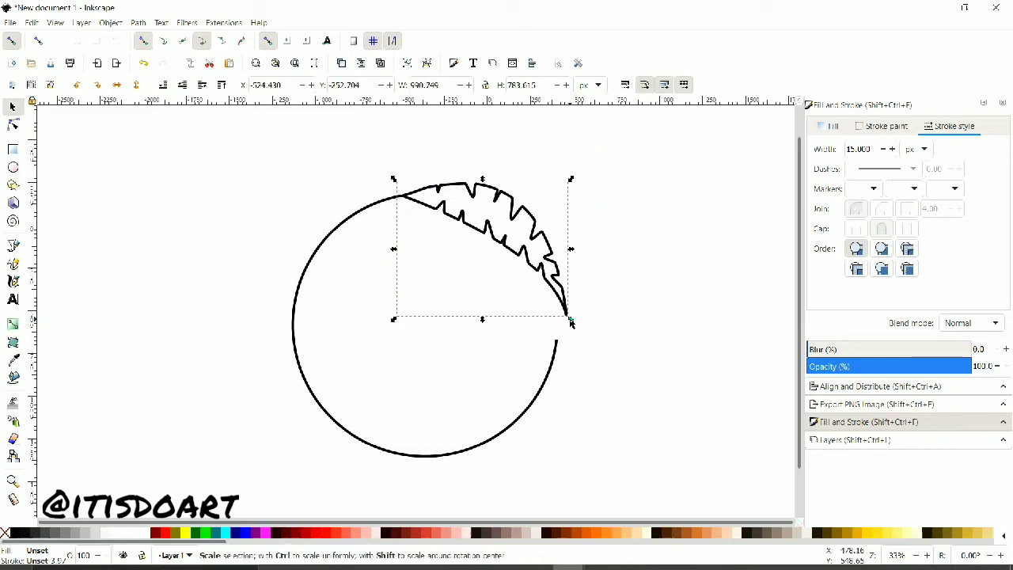
Step: Make two leaf copies, one up-left and one down inside the circle
right_click(500, 245)
left_click(522, 294)
left_click_drag(459, 220, 286, 156)
right_click(454, 280)
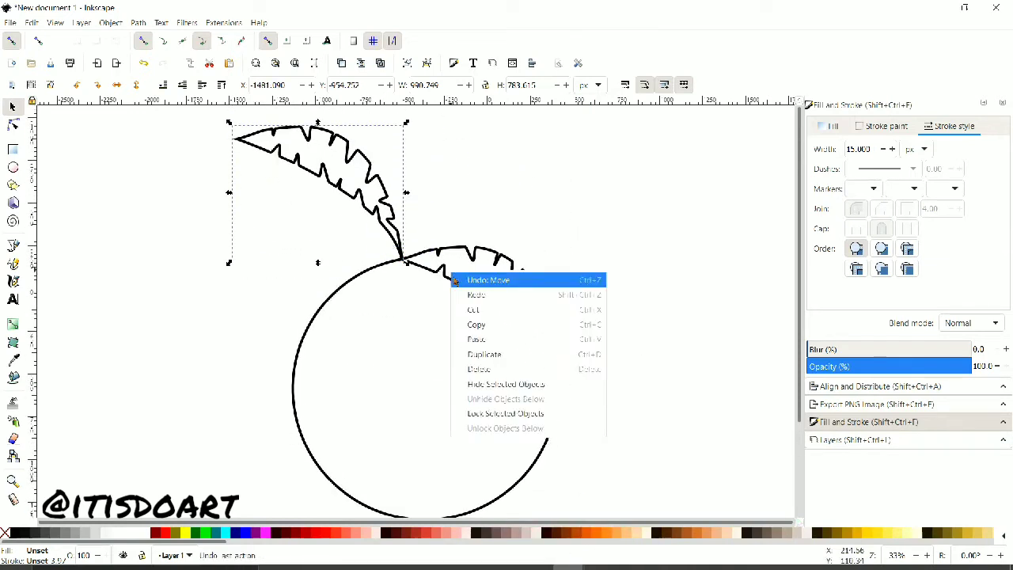
right_click(369, 210)
key("ctrl+d")
left_click_drag(375, 217, 452, 354)
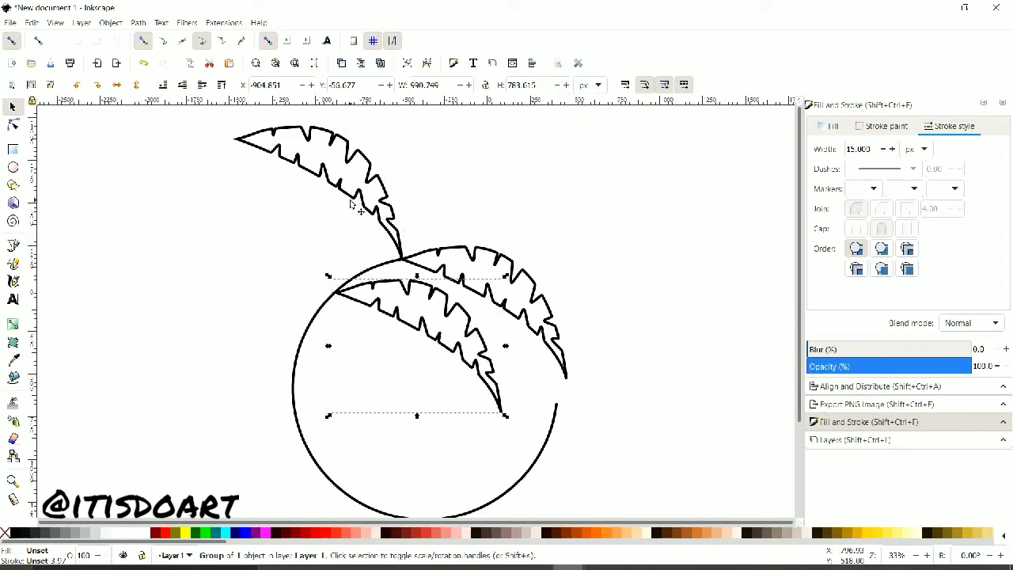
Step: Mirror and rotate the upper leaf, and hang the inner leaf straight down, stems meeting at one point
left_click(346, 193)
key("h")
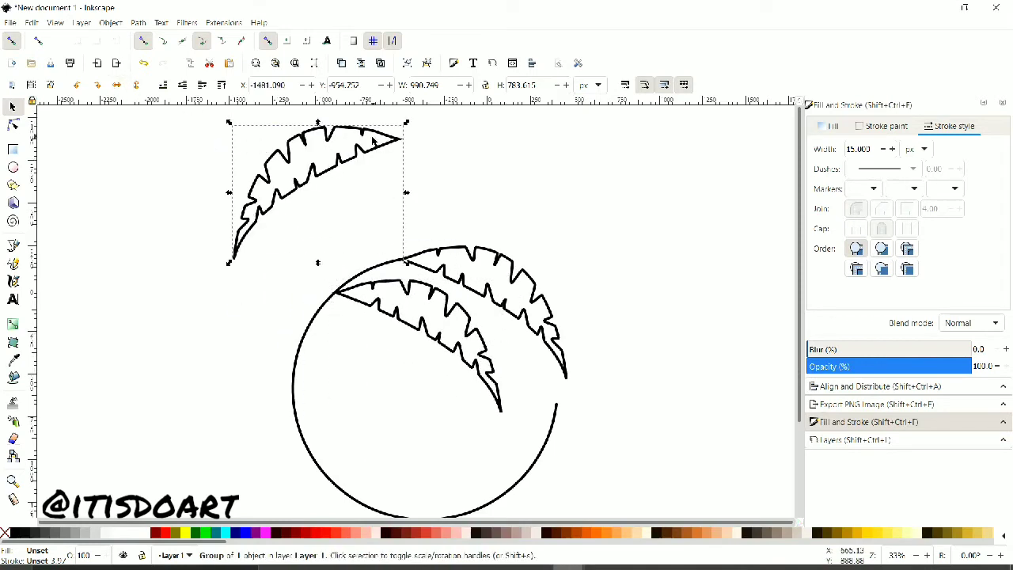
left_click_drag(407, 130, 397, 242)
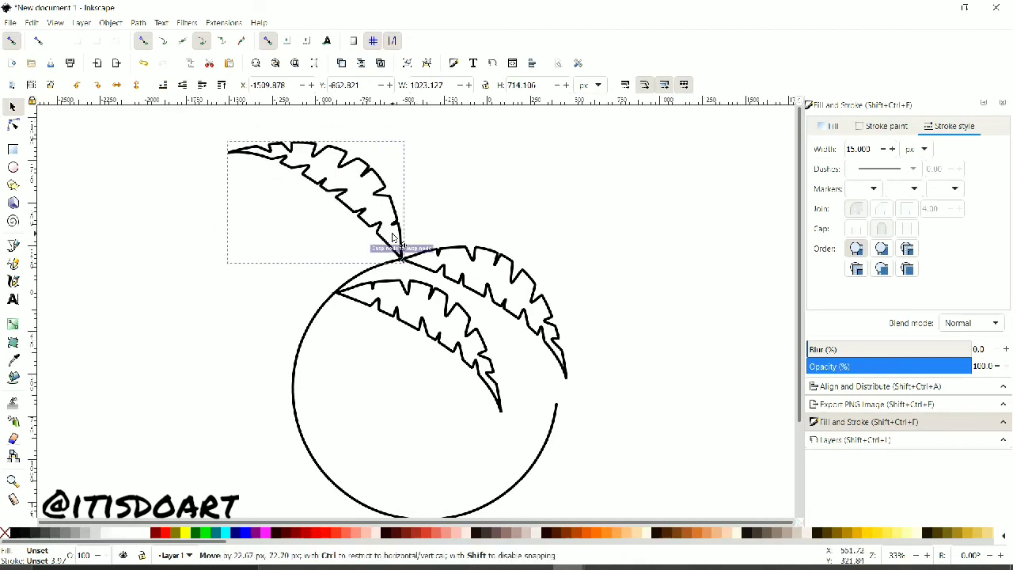
left_click(450, 304)
left_click(457, 317)
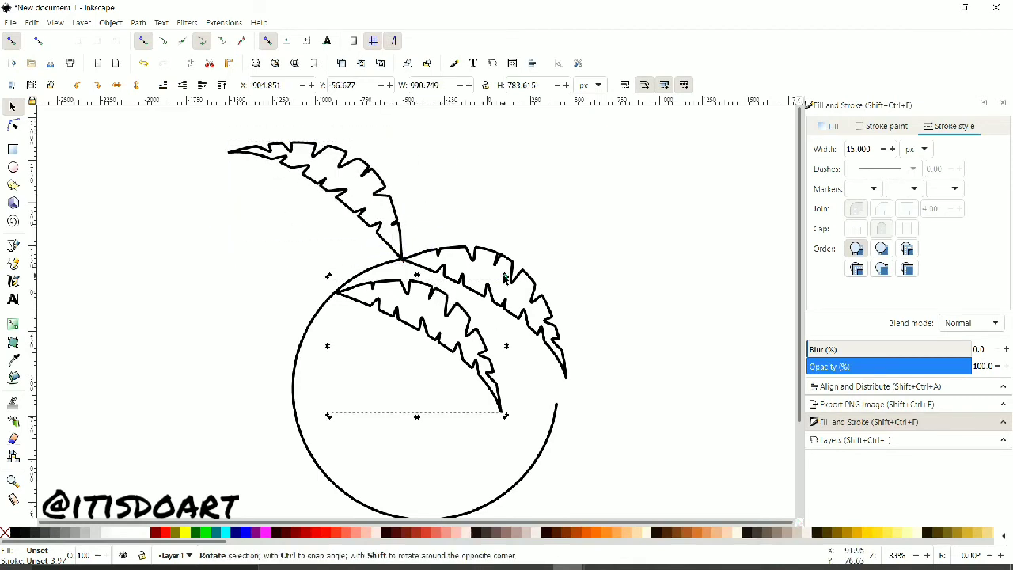
left_click_drag(505, 415, 425, 457)
left_click_drag(442, 281, 439, 296)
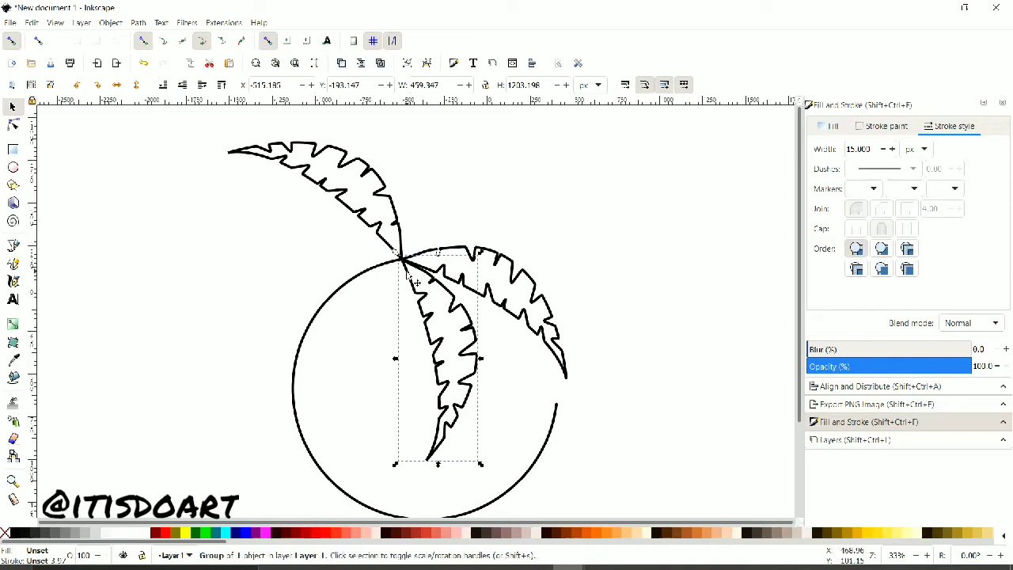
Step: Add a vertically flipped leaf copy attached at the top junction
right_click(412, 275)
left_click(437, 290)
left_click_drag(416, 287, 235, 191)
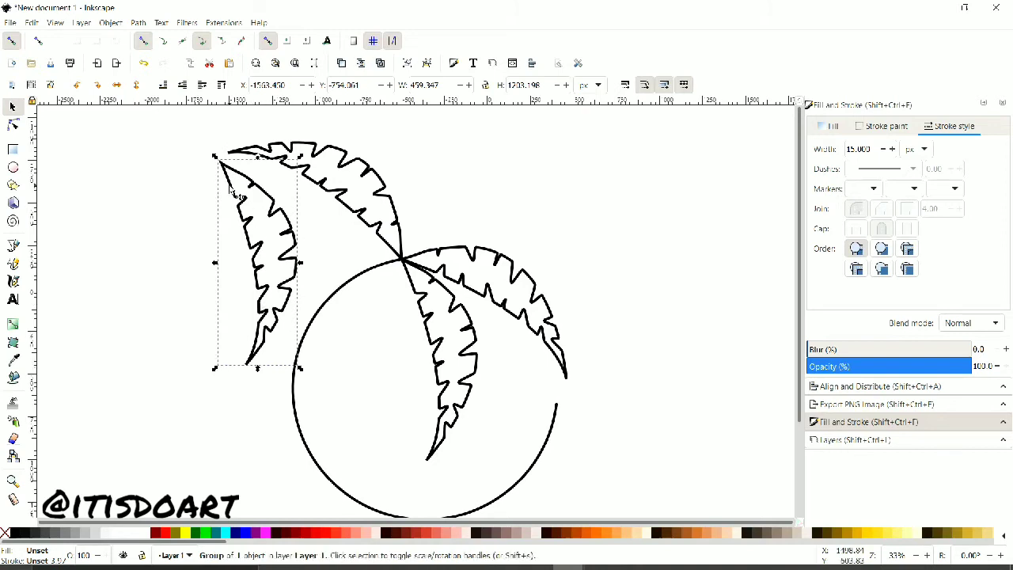
left_click(138, 86)
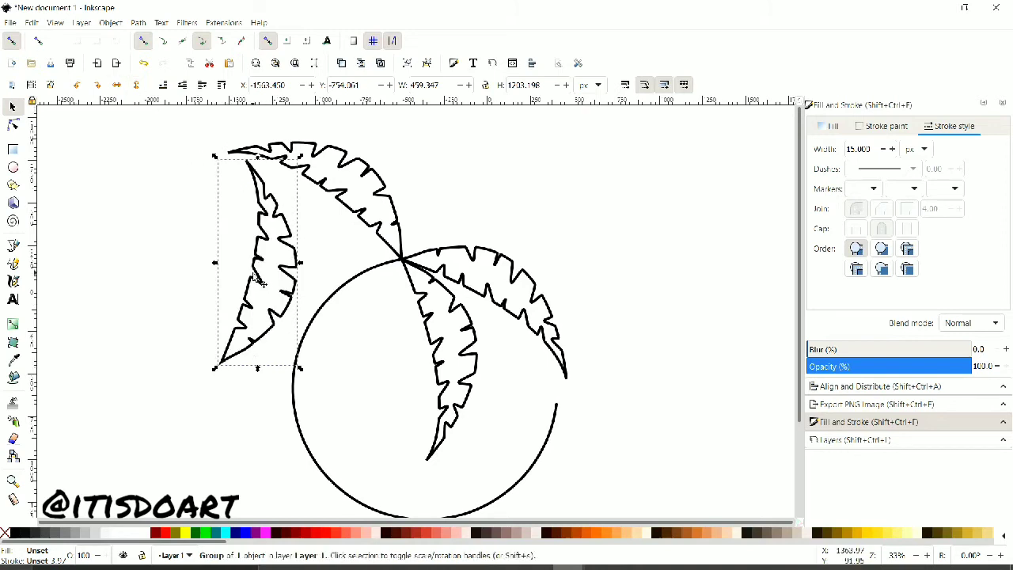
left_click_drag(255, 277, 379, 263)
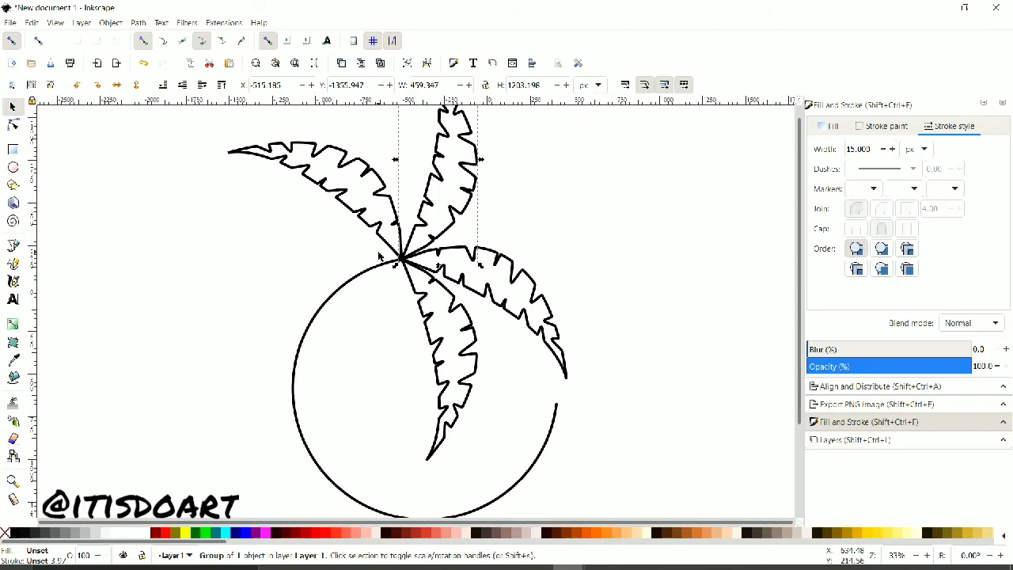
Step: Add a final mirrored, horizontal leaf copy at the palm's centre point to complete five leaves
right_click(413, 292)
key("Escape")
right_click(413, 292)
left_click(439, 296)
left_click_drag(419, 292, 185, 228)
left_click(185, 228)
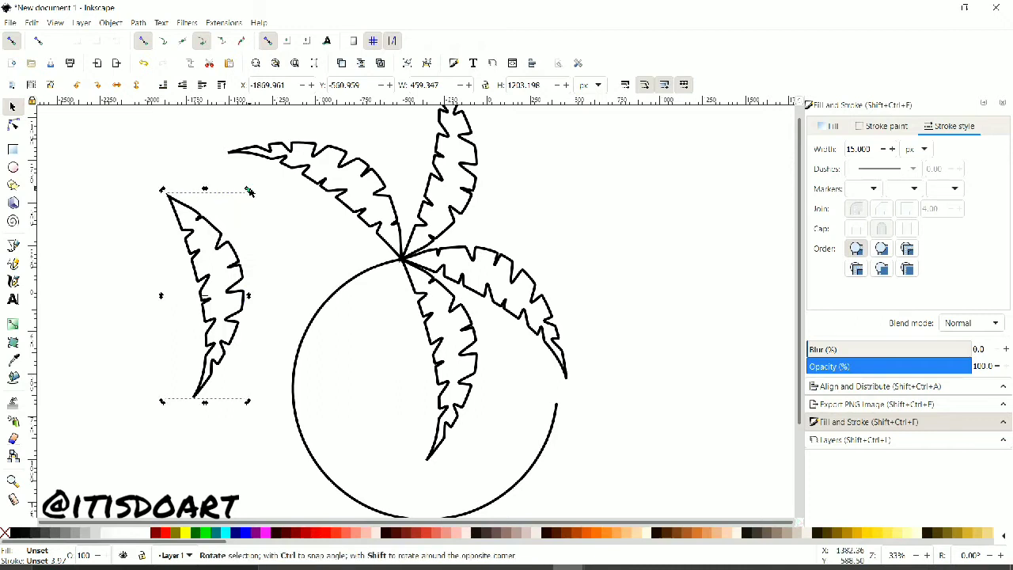
left_click_drag(249, 191, 124, 220)
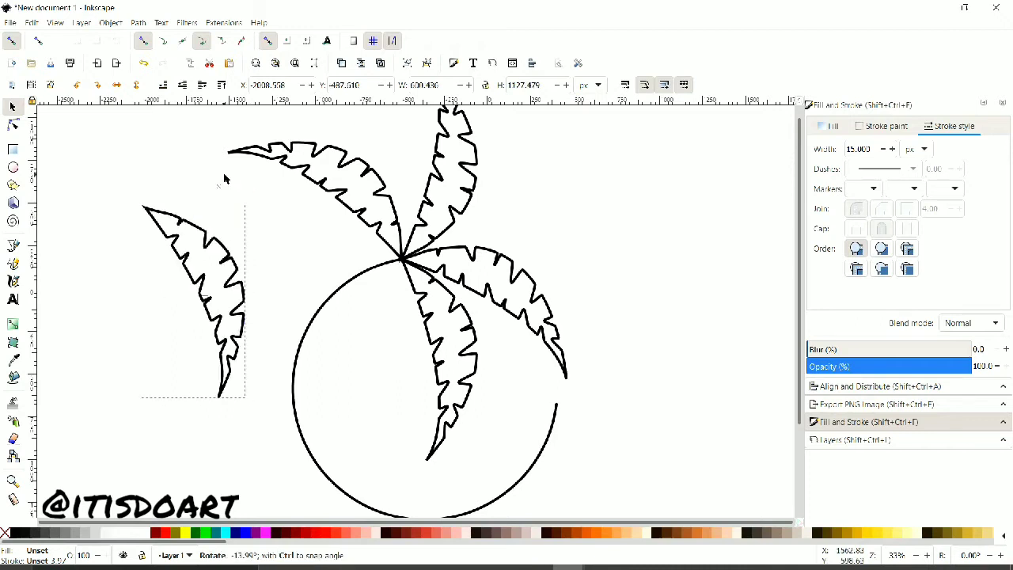
left_click(119, 85)
left_click_drag(290, 288, 396, 243)
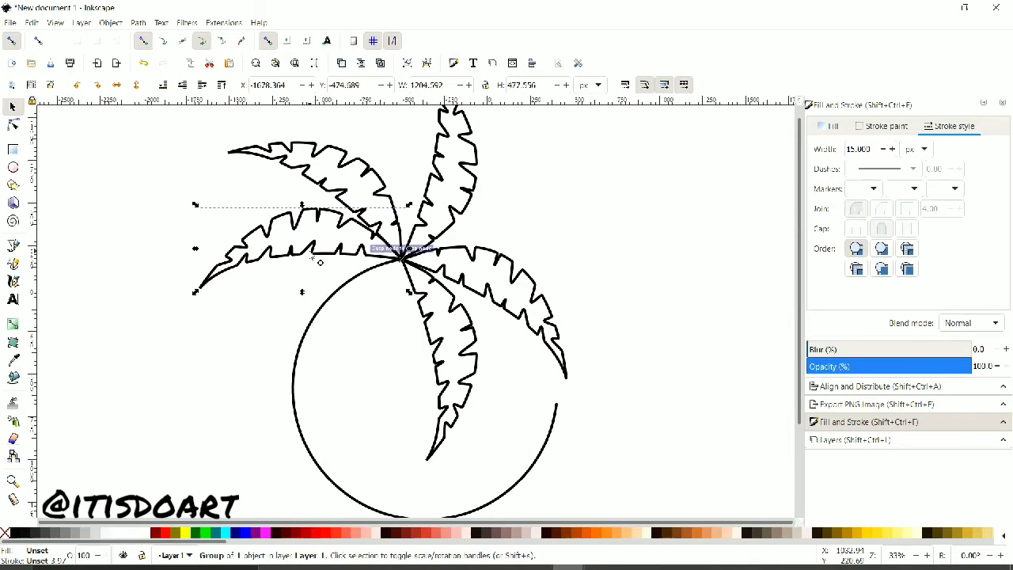
left_click(613, 252)
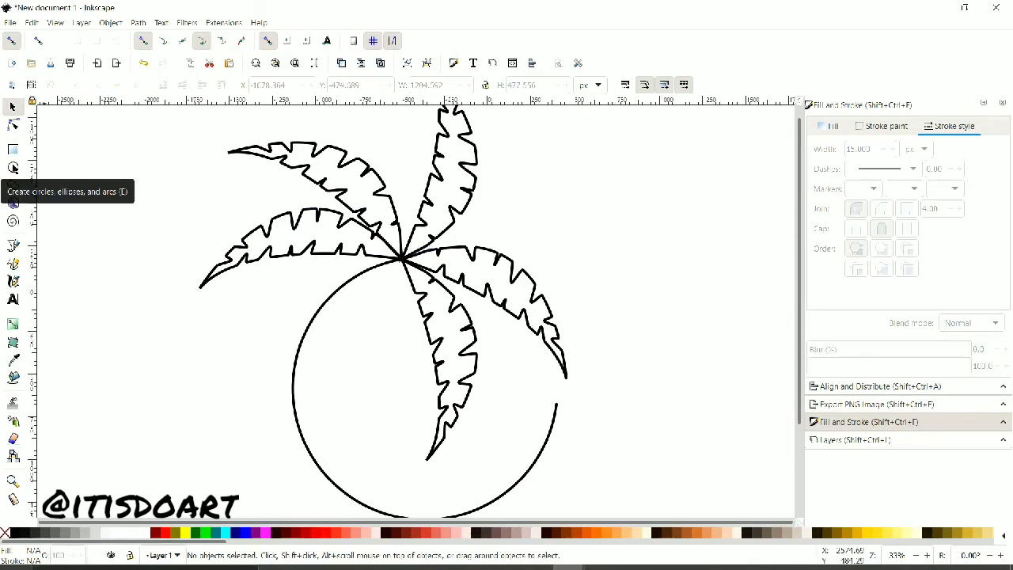
Step: Draw a small half-circle arc left of the big circle with the Ellipse tool
scroll(146, 308, "down", 3)
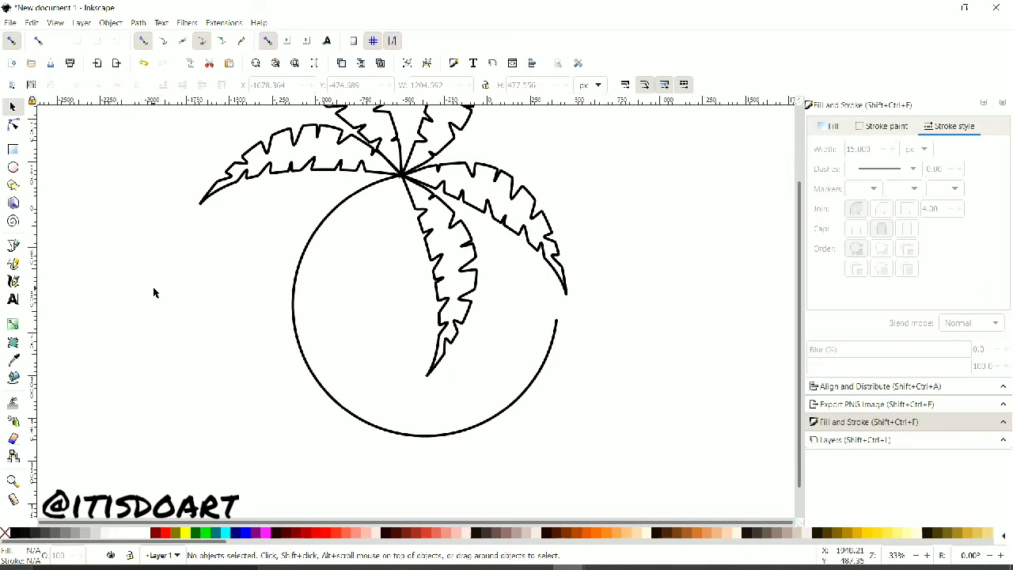
left_click(11, 171)
scroll(392, 356, "down", 1)
mouse_move(110, 289)
left_mouse_down()
mouse_move(157, 328)
mouse_move(150, 303)
mouse_move(116, 310)
mouse_move(118, 299)
left_mouse_up()
scroll(160, 298, "up", 2)
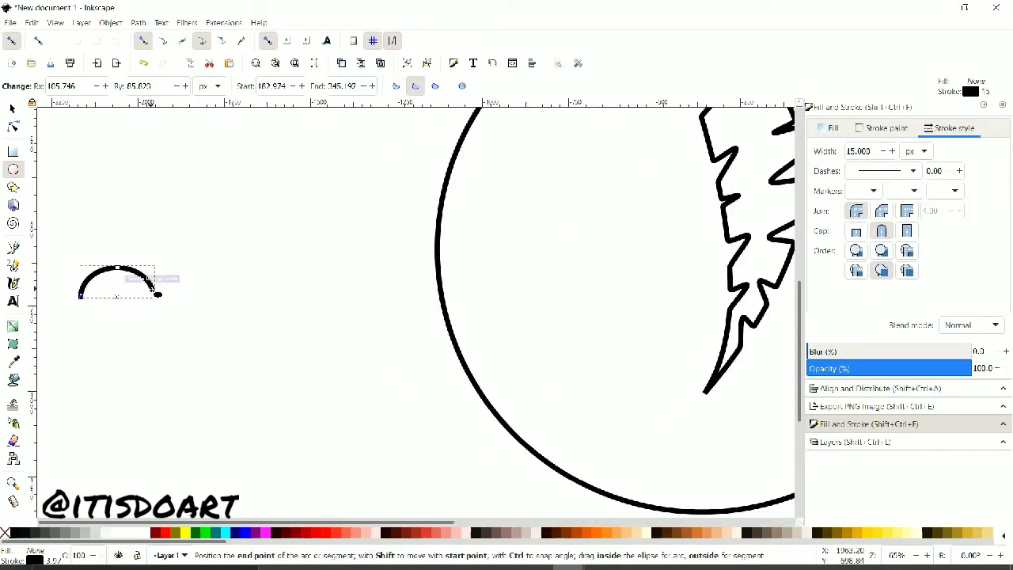
right_click(151, 301)
left_click(158, 305)
left_click_drag(142, 274, 175, 287)
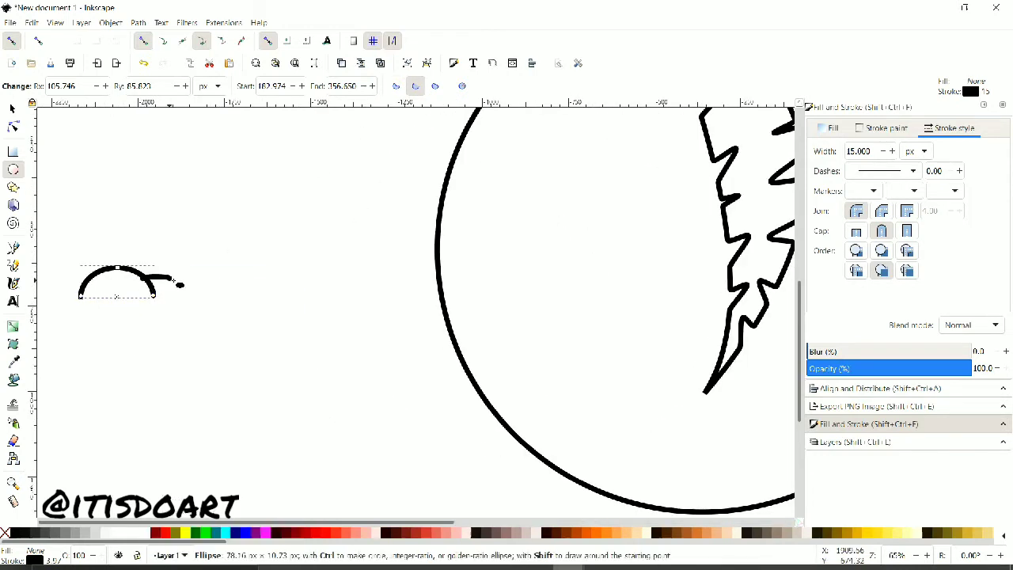
key("ctrl+z")
Step: Duplicate the arc into a vertically flipped U and a third hump, all joined end to end
left_click(14, 106)
left_click(119, 268)
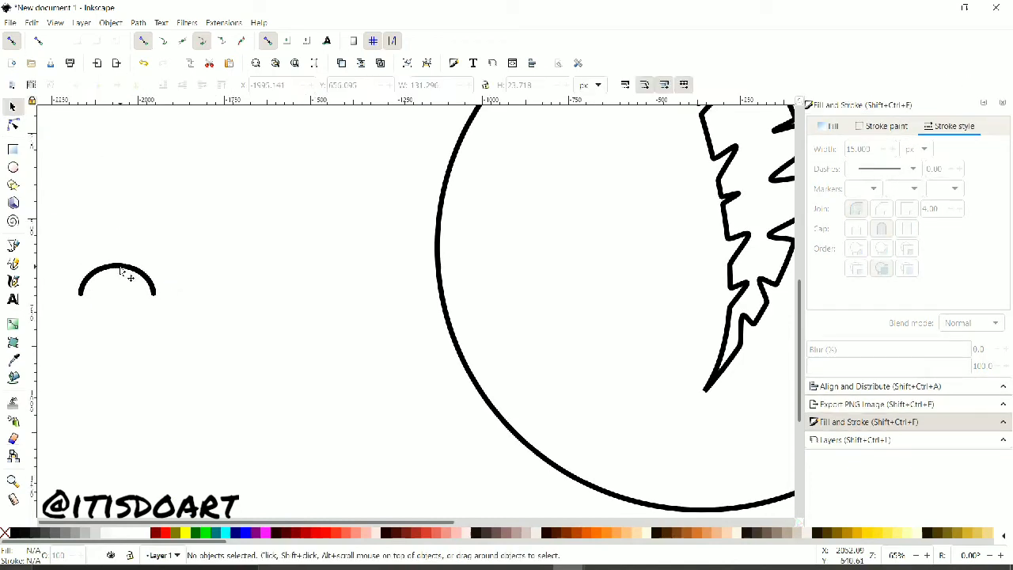
key("ctrl+d")
mouse_move(124, 272)
left_mouse_down()
mouse_move(197, 271)
mouse_move(212, 316)
left_mouse_up()
left_click(135, 85)
right_click(212, 315)
left_click(134, 276)
right_click(136, 273)
left_click(170, 305)
left_click_drag(136, 281, 285, 279)
Step: Group the three arcs into one wave and move it onto the big circle
left_click_drag(52, 235, 360, 317)
left_click_drag(74, 235, 369, 378)
left_click(407, 64)
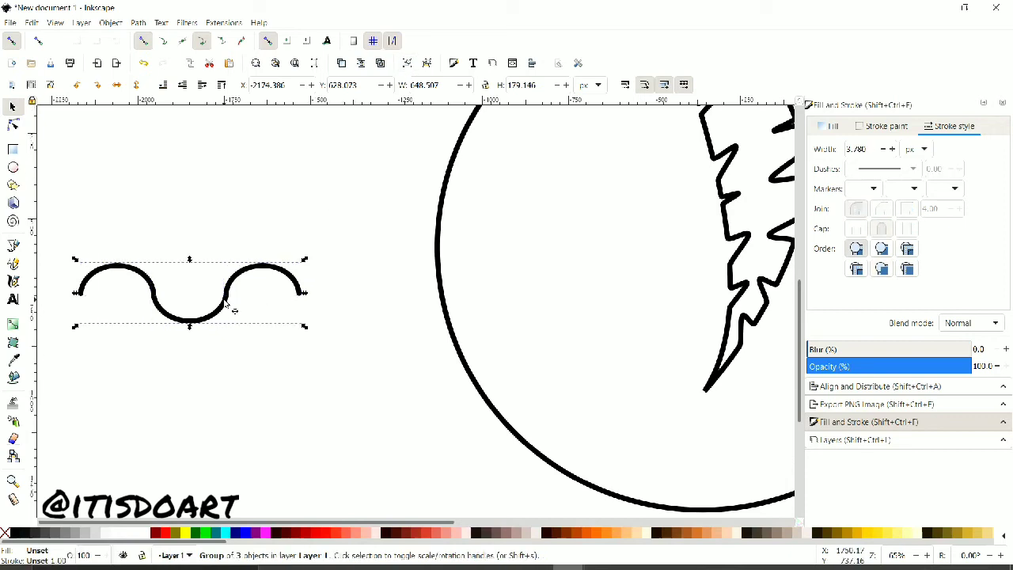
left_click_drag(235, 310, 594, 308)
Step: Halve the wave at the circle's right edge and place a copy at the lower left
left_click_drag(368, 525, 539, 524)
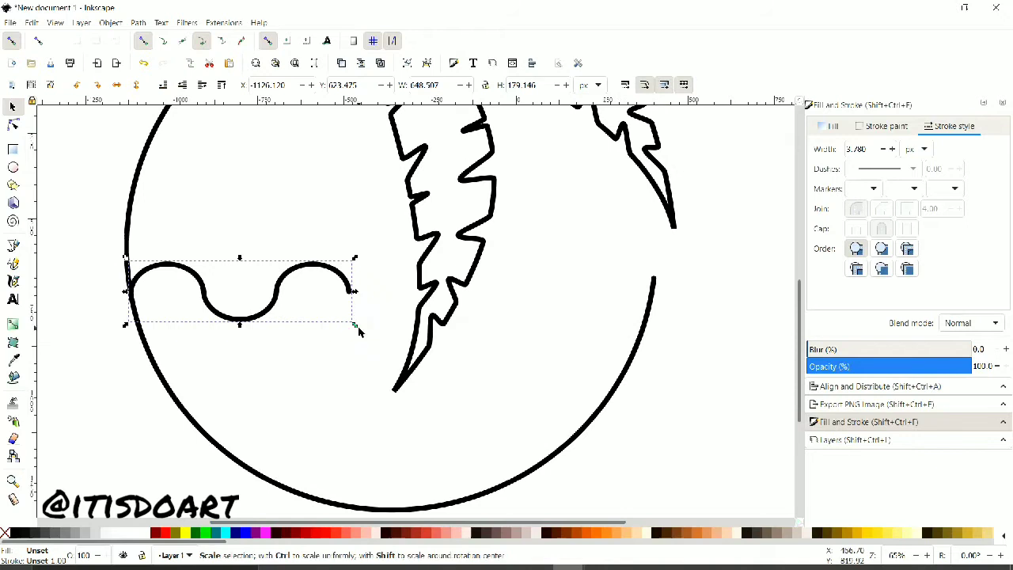
left_click_drag(355, 330, 281, 301)
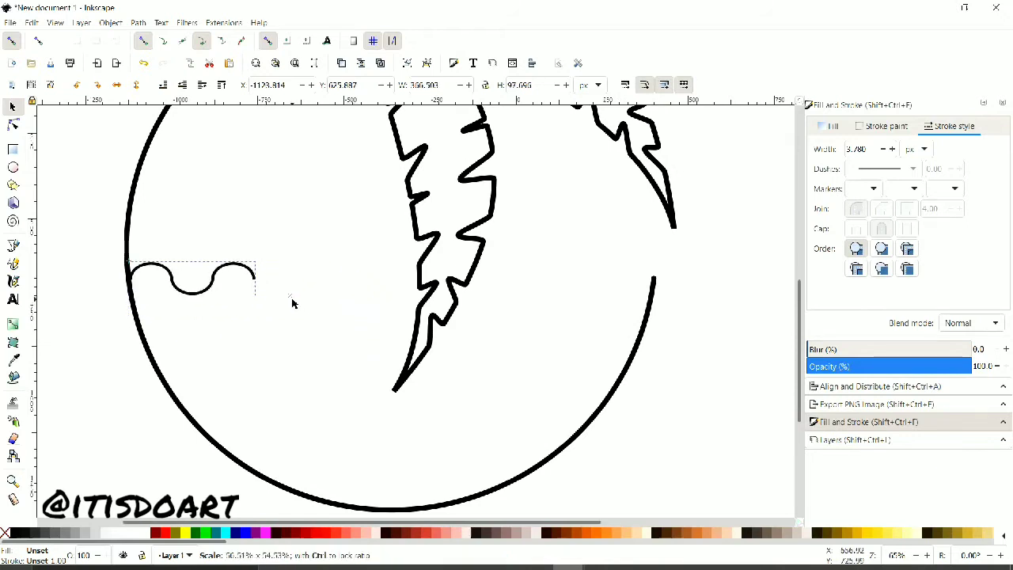
left_click_drag(209, 289, 619, 291)
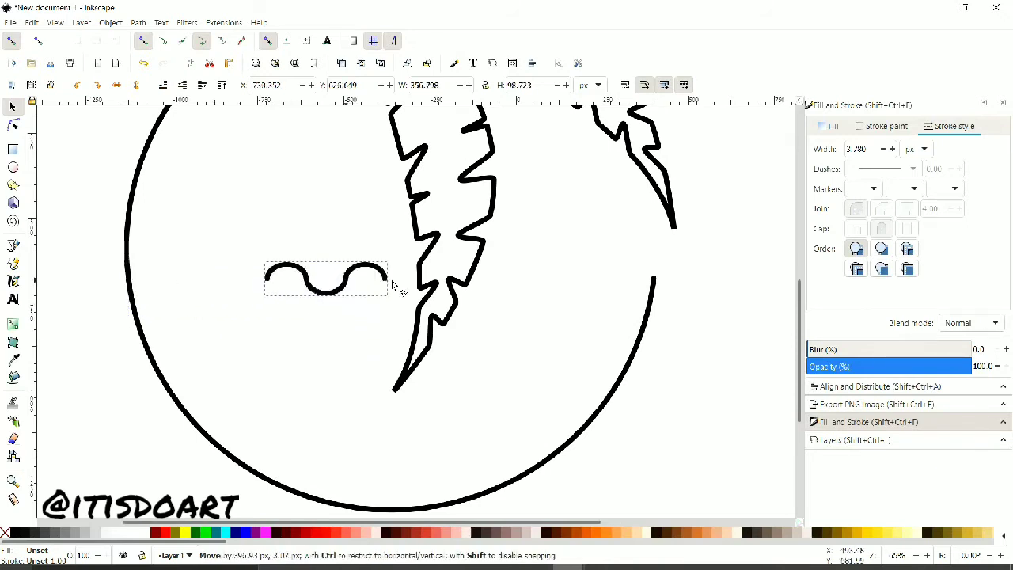
right_click(614, 286)
left_click(569, 277)
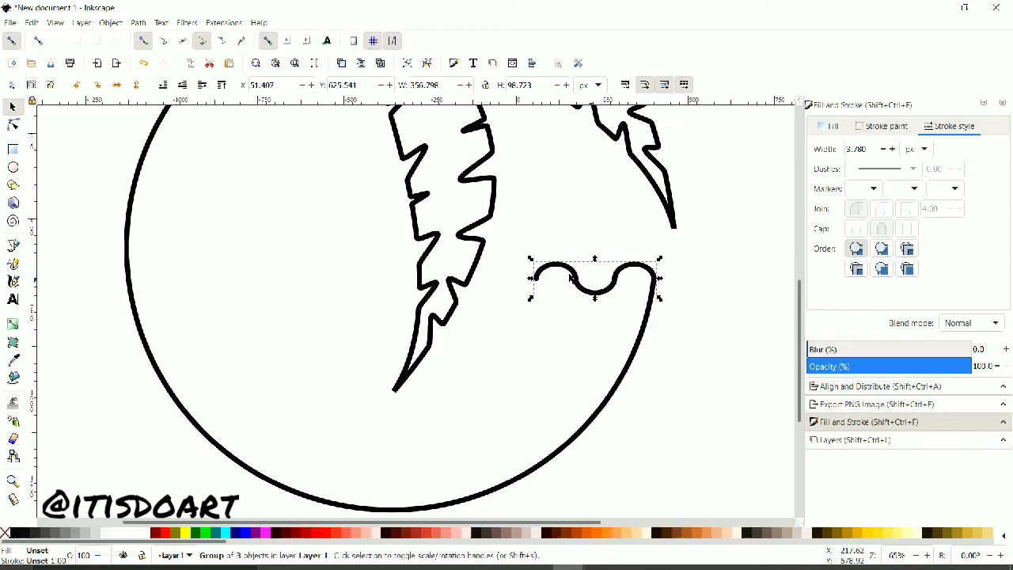
left_click_drag(547, 270, 431, 270)
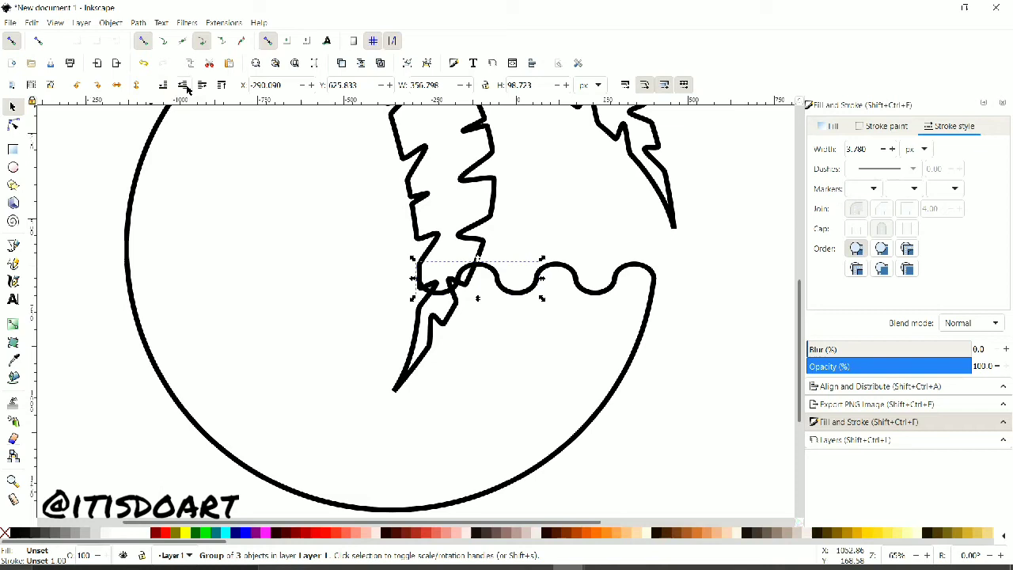
left_click(143, 170)
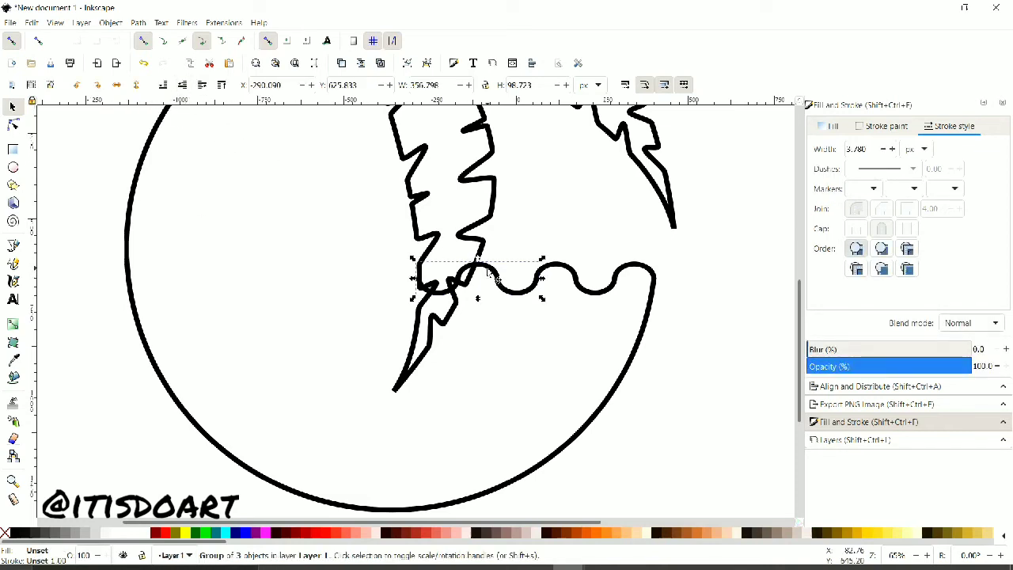
left_click_drag(490, 274, 283, 344)
left_click(13, 378)
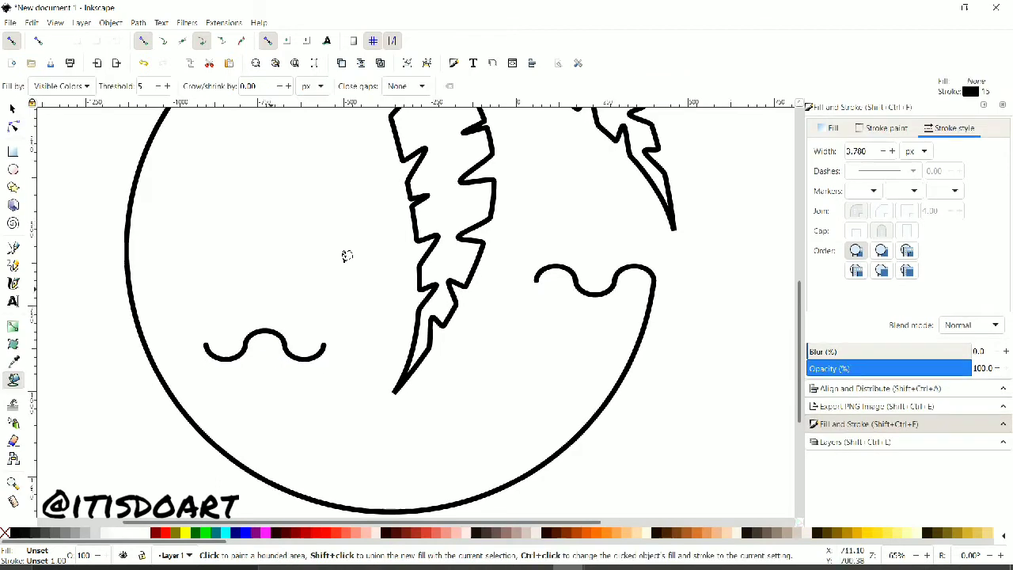
Step: Fill all five palm leaves with dark green using the Paint Bucket
left_click(450, 207)
left_click(198, 533)
scroll(350, 330, "up", 3)
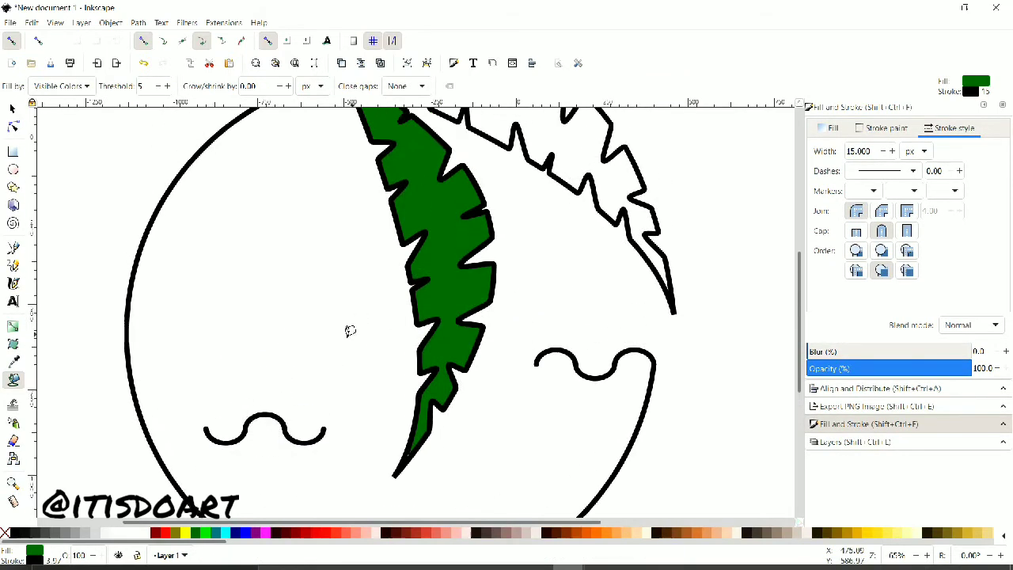
scroll(350, 331, "up", 5)
left_click(395, 248)
left_click(287, 255)
left_click(282, 278)
left_click(474, 315)
scroll(535, 306, "down", 1)
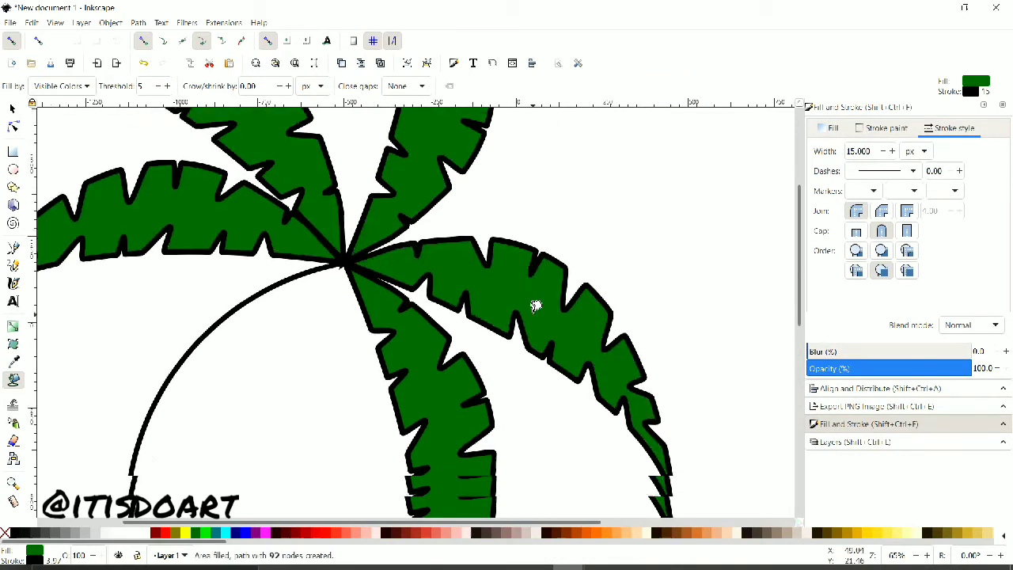
scroll(535, 306, "down", 6)
Step: Move the left wave up beside the right-hand wave
key("s")
left_click(273, 356)
mouse_move(273, 356)
left_mouse_down()
mouse_move(399, 303)
mouse_move(496, 282)
mouse_move(331, 269)
left_mouse_up()
Step: Add two vertically flipped wave copies extending the line leftward
right_click(482, 287)
left_click(515, 291)
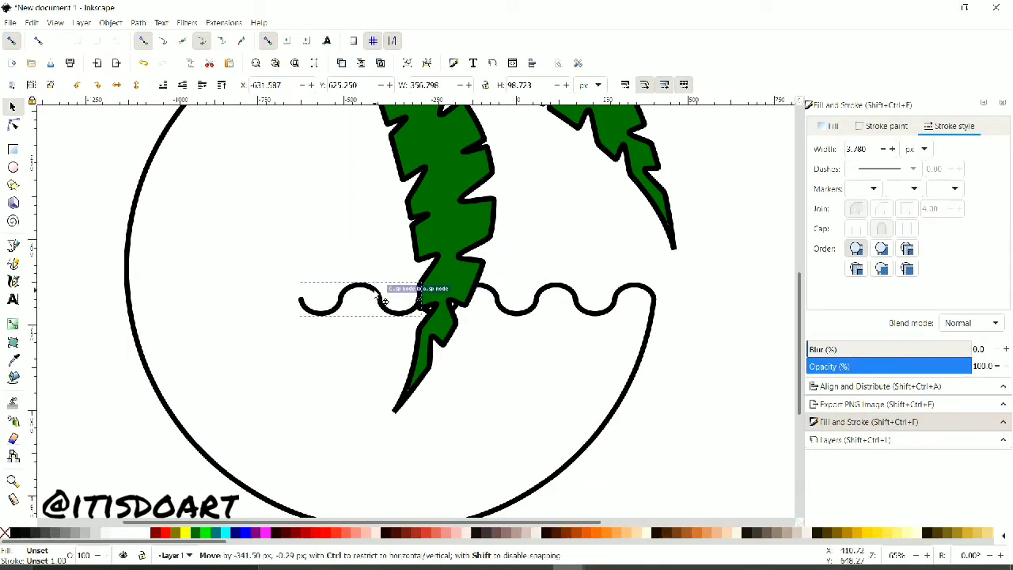
left_click(132, 84)
right_click(318, 303)
left_click(332, 301)
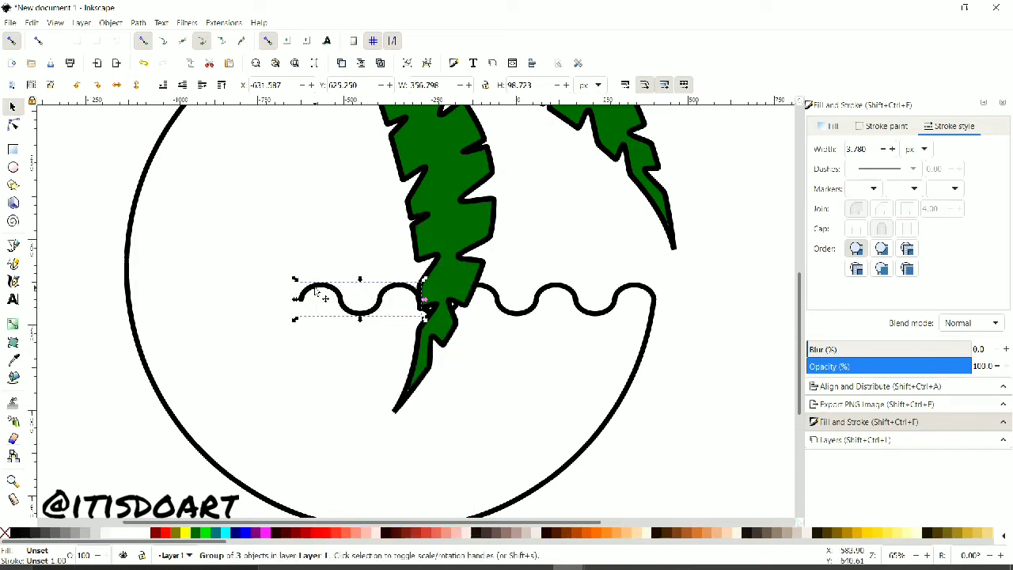
left_click_drag(332, 300, 213, 301)
left_click(135, 85)
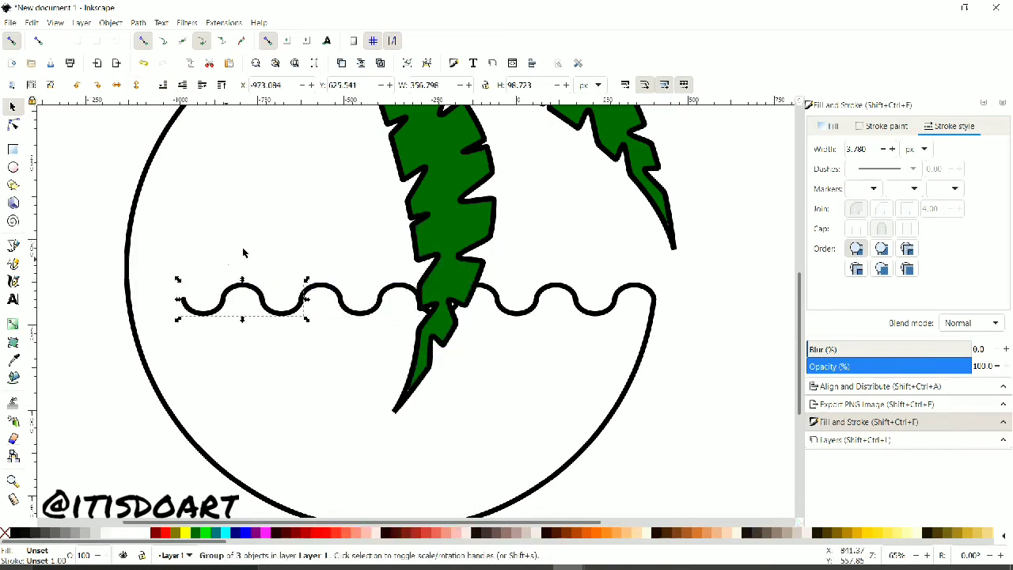
Step: Ungroup a wave into its three arcs and remove an extra duplicated arc
left_click(428, 63)
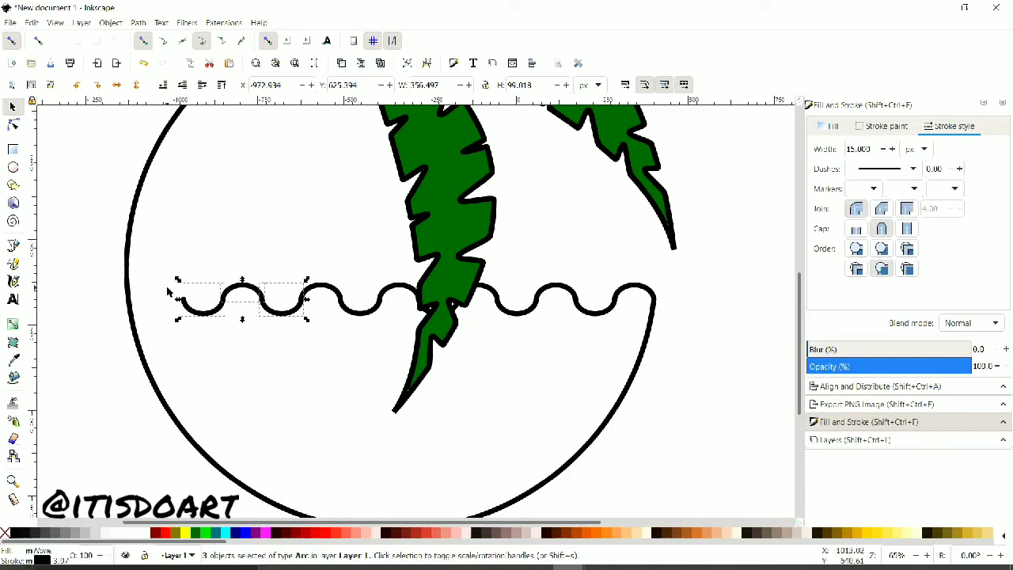
right_click(234, 295)
left_click(282, 303)
left_click_drag(281, 297, 151, 298)
right_click(147, 299)
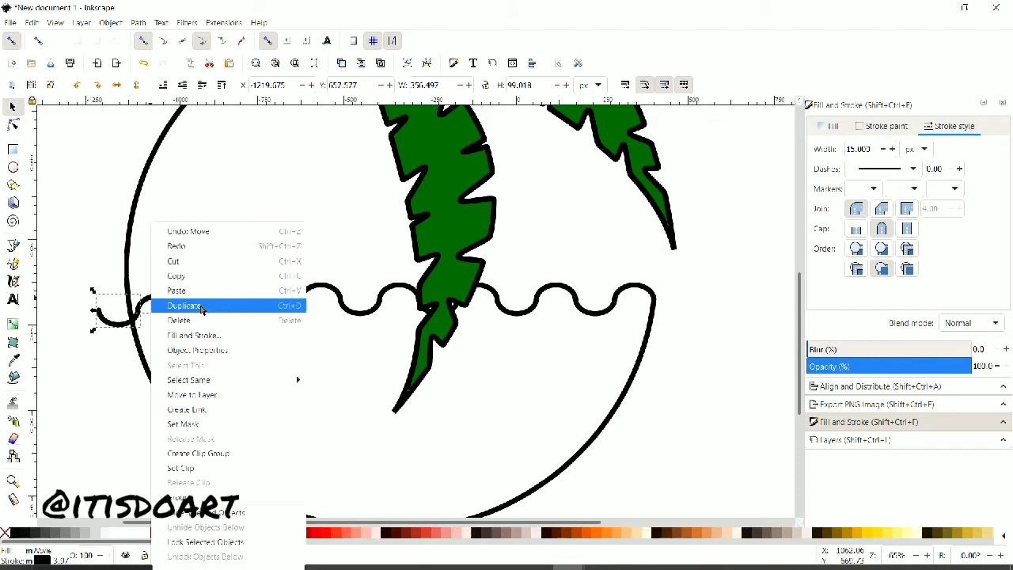
left_click(203, 256)
Step: Move a hump arc to the wave's left end and duplicate it
left_click(198, 311)
left_click(251, 291)
right_click(242, 284)
left_click(256, 300)
mouse_move(256, 294)
left_mouse_down()
mouse_move(176, 295)
mouse_move(127, 312)
left_mouse_up()
right_click(213, 315)
left_click(245, 306)
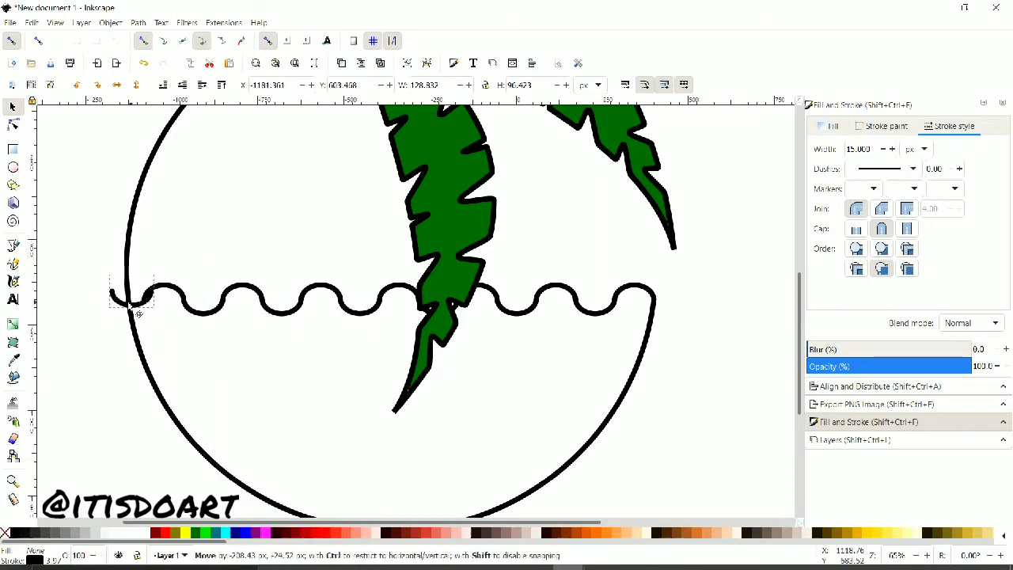
Step: Make the duplicated end arc an open arc
key("n")
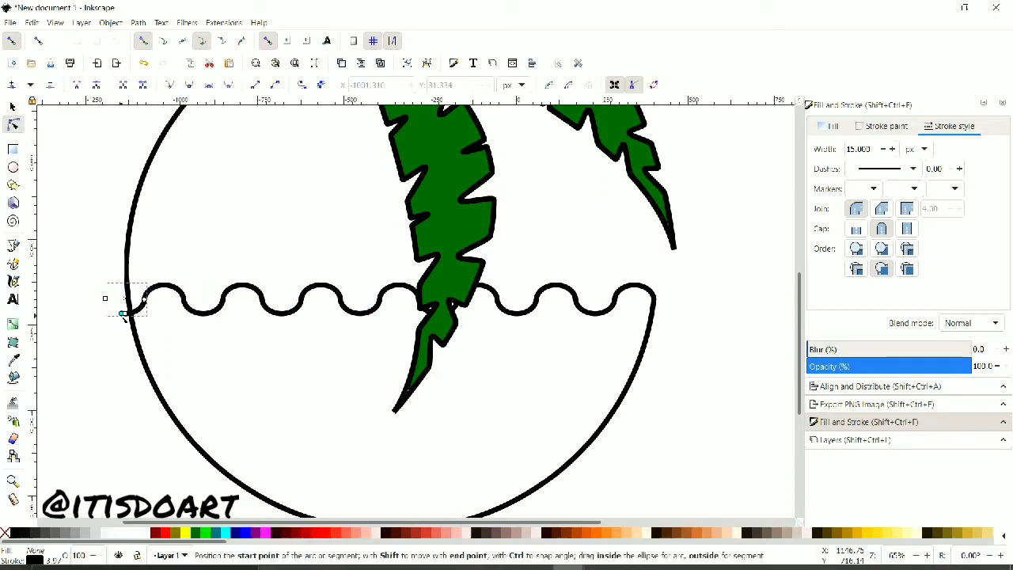
key("e")
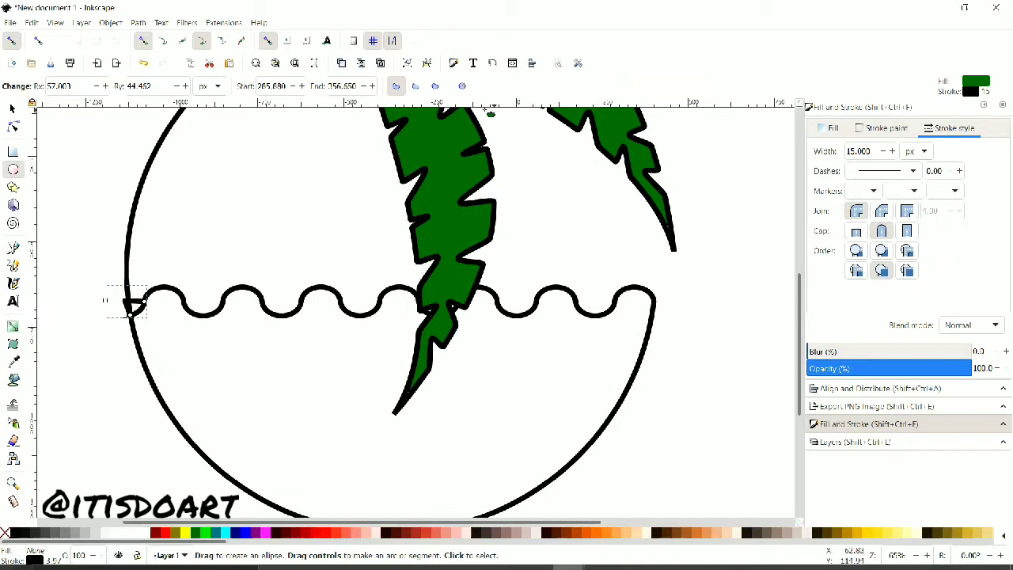
left_click(417, 87)
key("s")
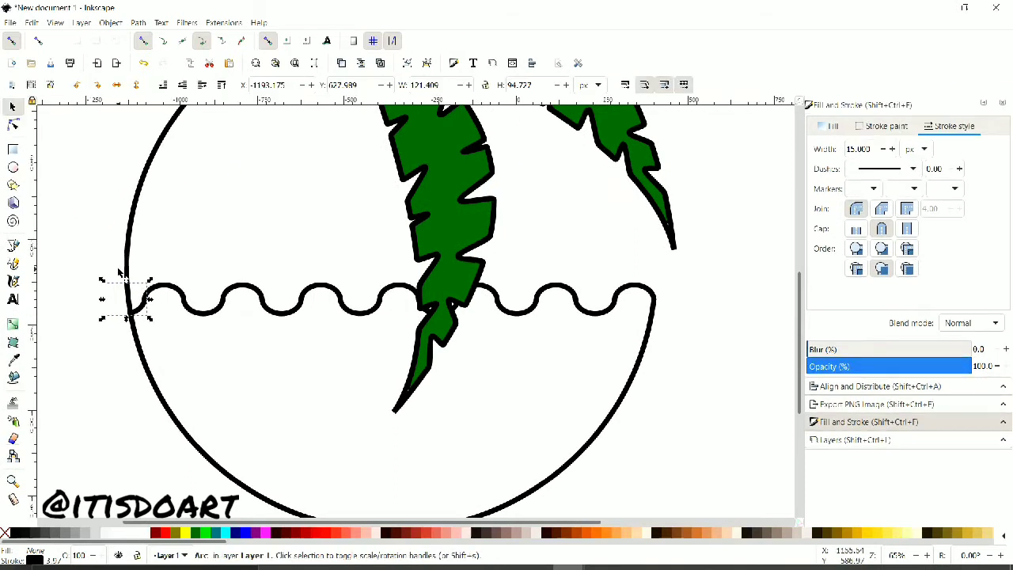
Step: Group the left-end arcs, middle wave and end arc into one continuous wave above the leaf
left_click_drag(161, 299, 387, 334)
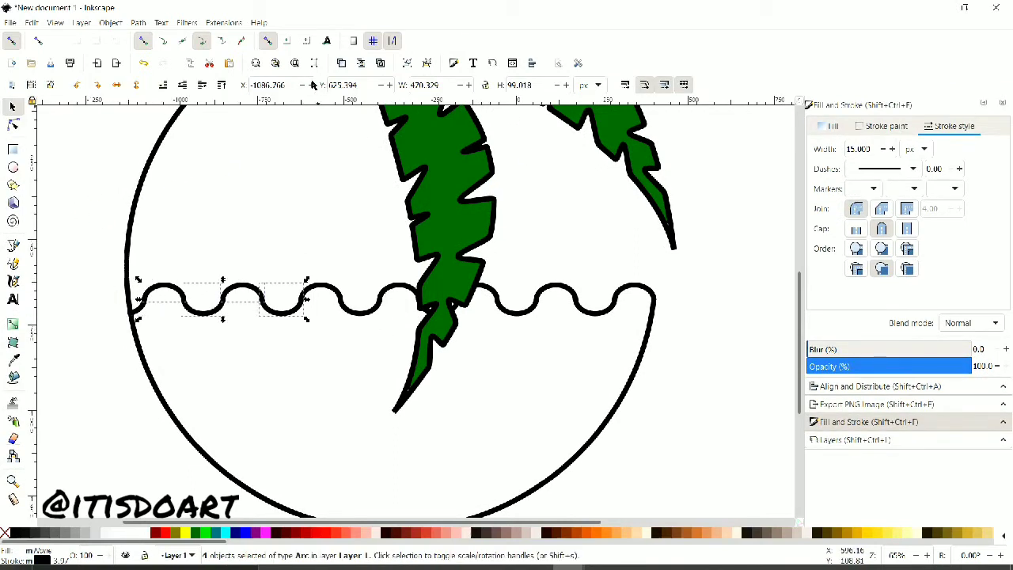
key("ctrl+g")
left_click(360, 312, "shift")
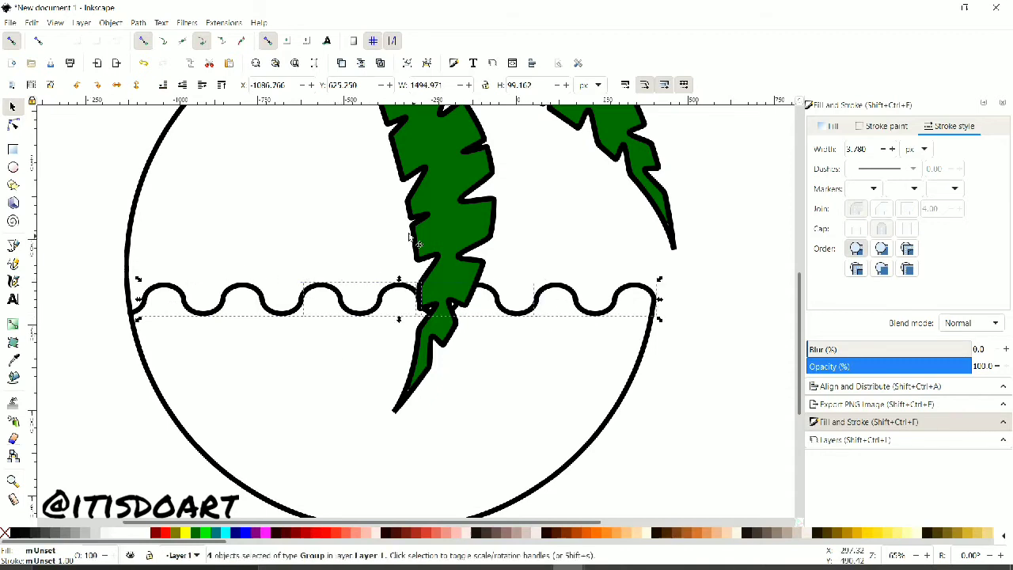
left_click(407, 64)
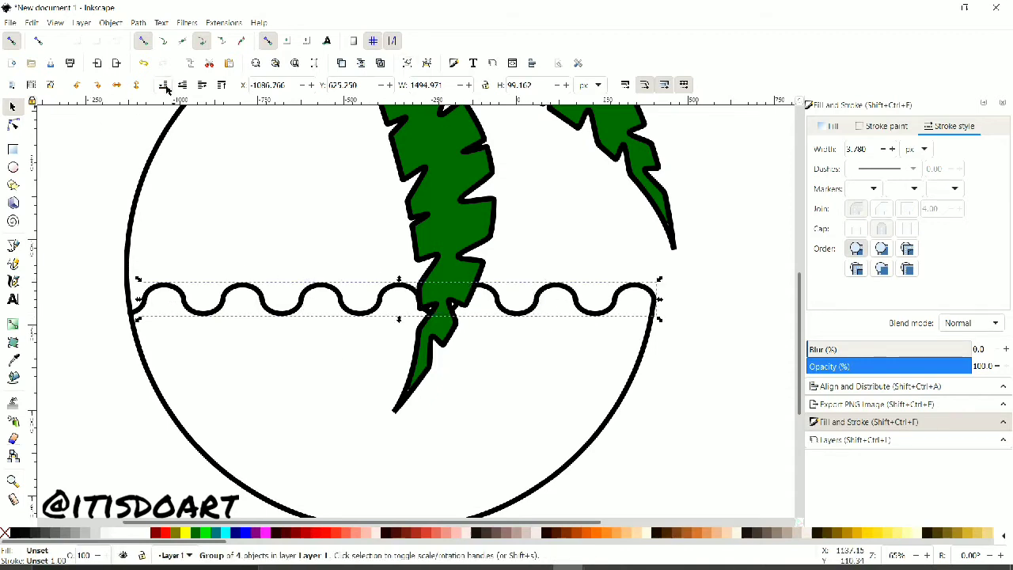
left_click(141, 313)
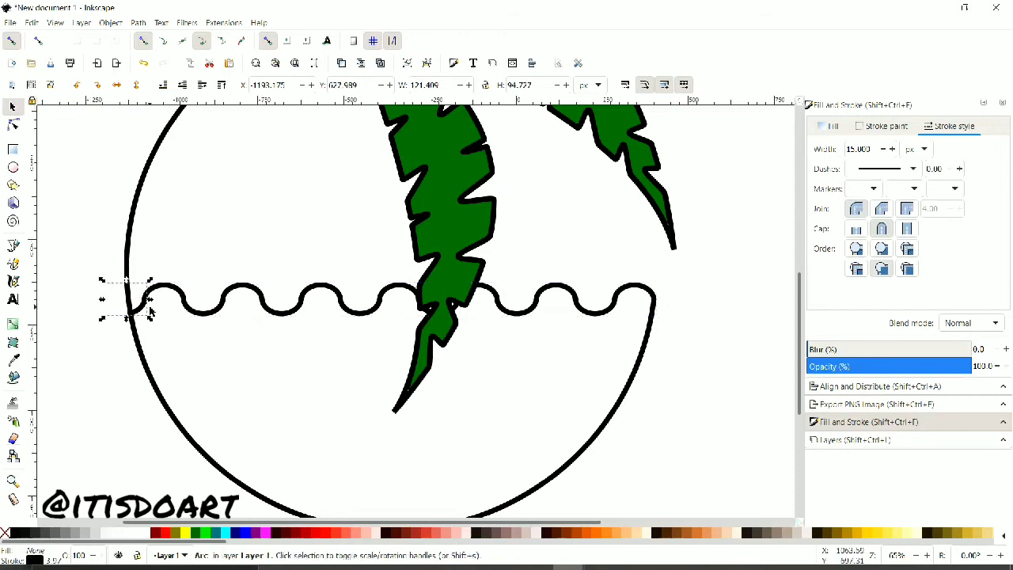
left_click(149, 291, "shift")
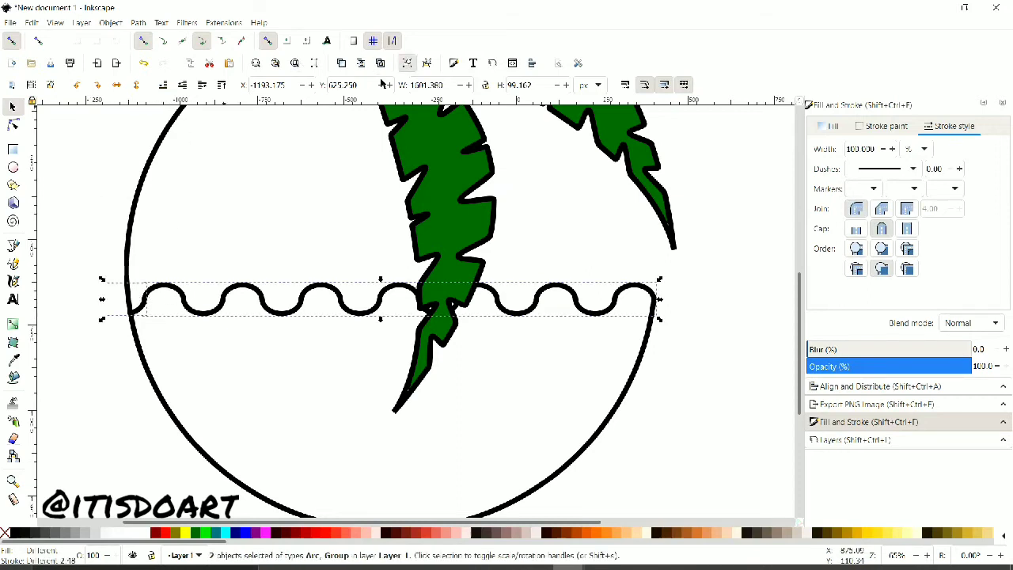
key("ctrl+g")
left_click(104, 128)
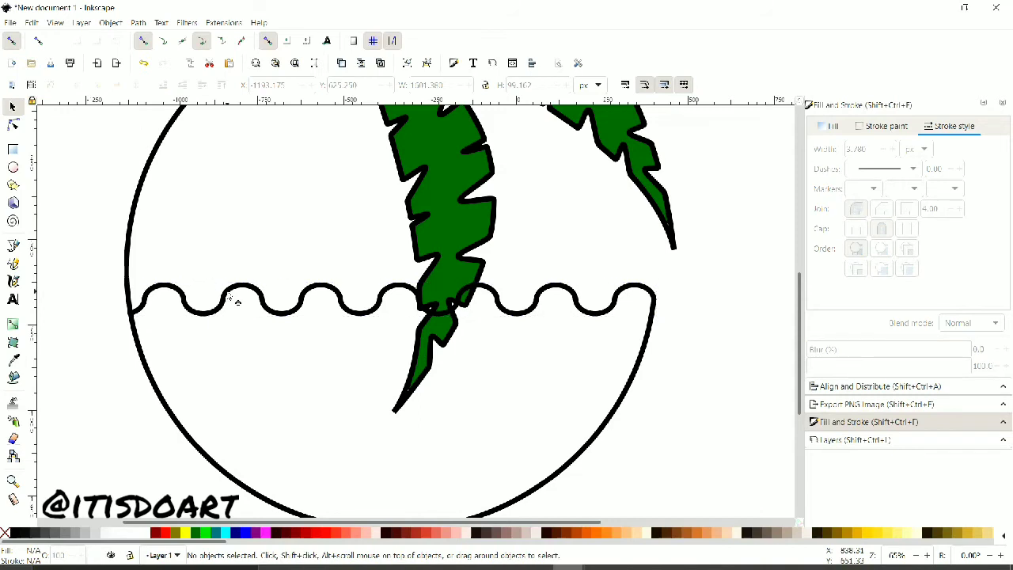
left_click(228, 295)
left_click(85, 217)
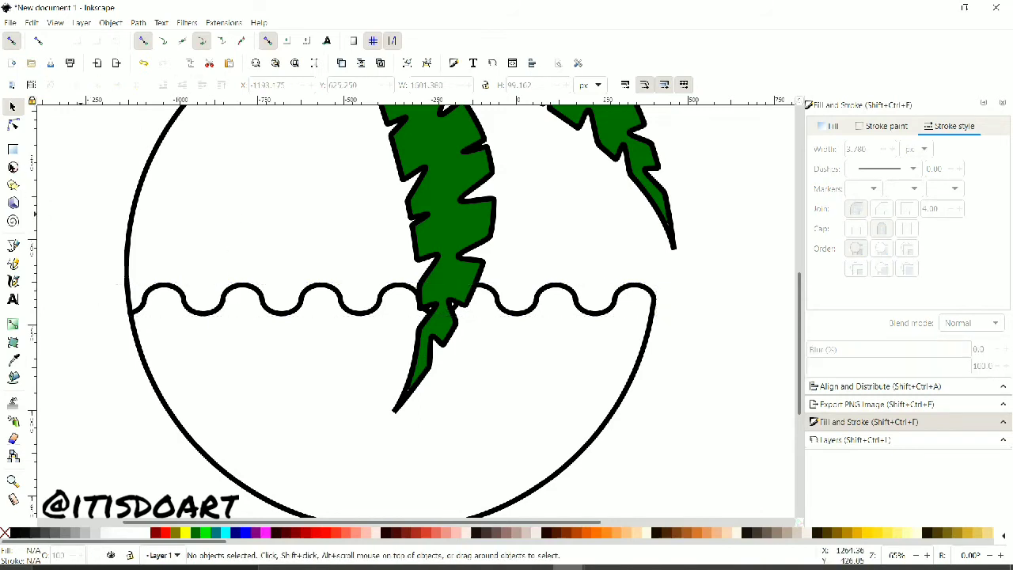
Step: Draw a closed ellipse near the waves with no fill
key("e")
left_click_drag(145, 210, 277, 303)
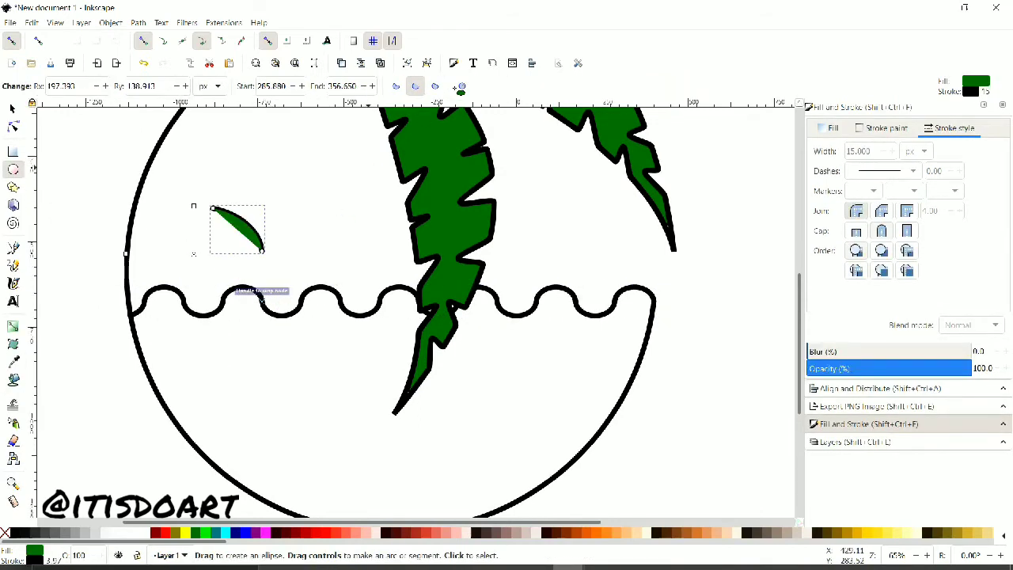
left_click(451, 85)
left_click(828, 127)
left_click(820, 151)
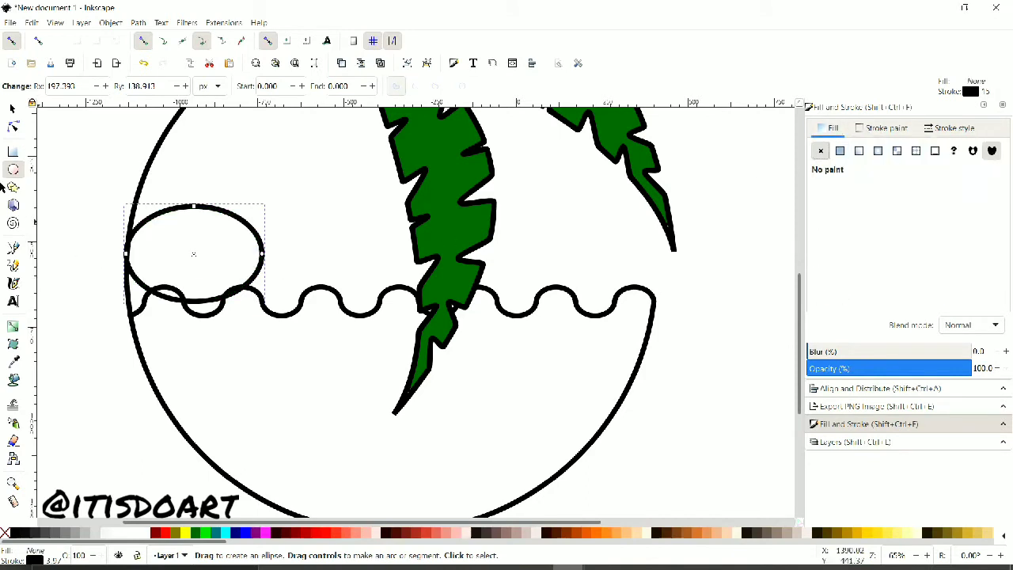
Step: Resize and reposition it into a broad ellipse over the left-hand waves
left_click(13, 107)
left_click_drag(267, 253, 242, 256)
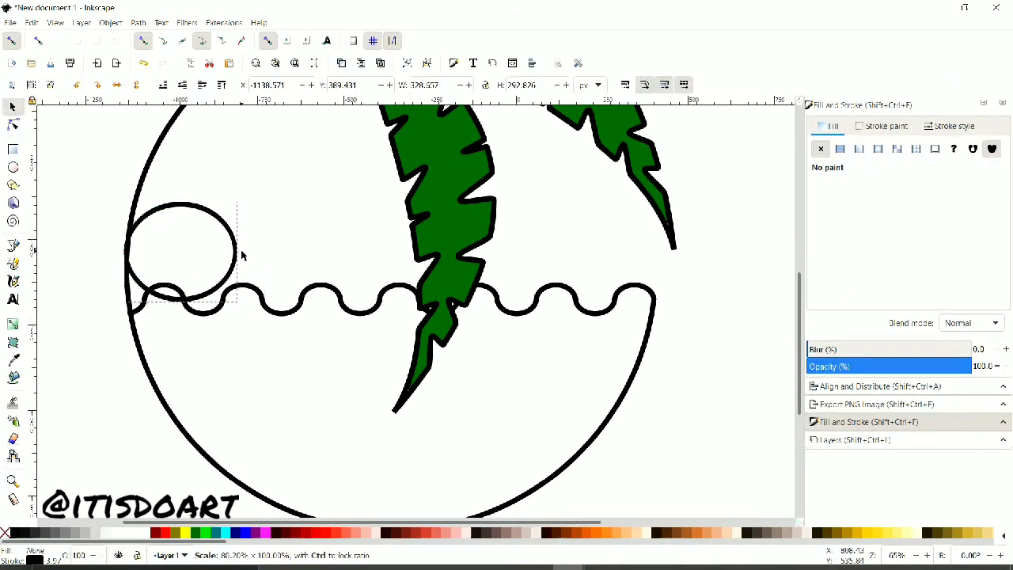
left_click_drag(161, 215, 116, 210)
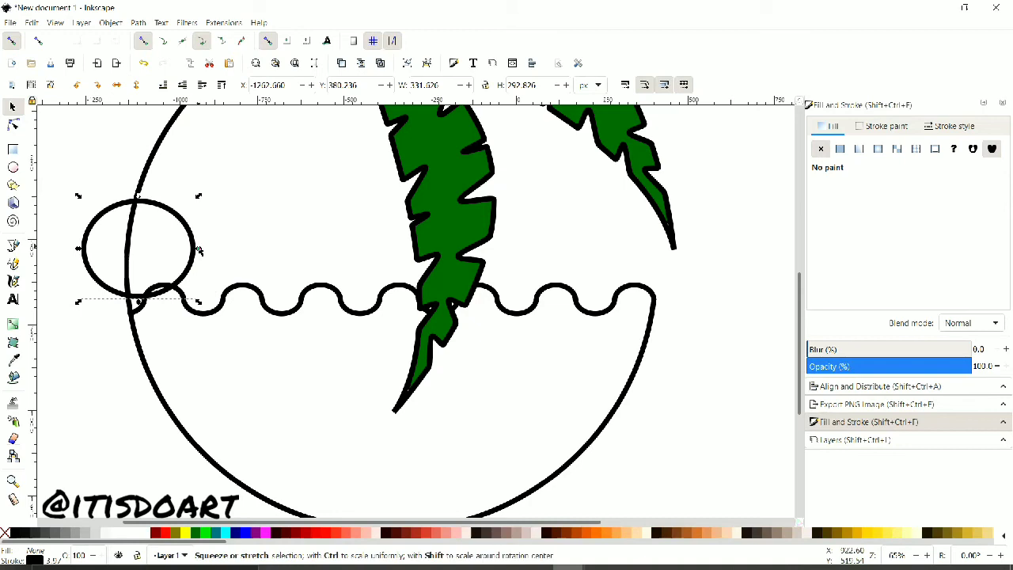
left_click_drag(199, 250, 298, 248)
left_click_drag(189, 304, 188, 393)
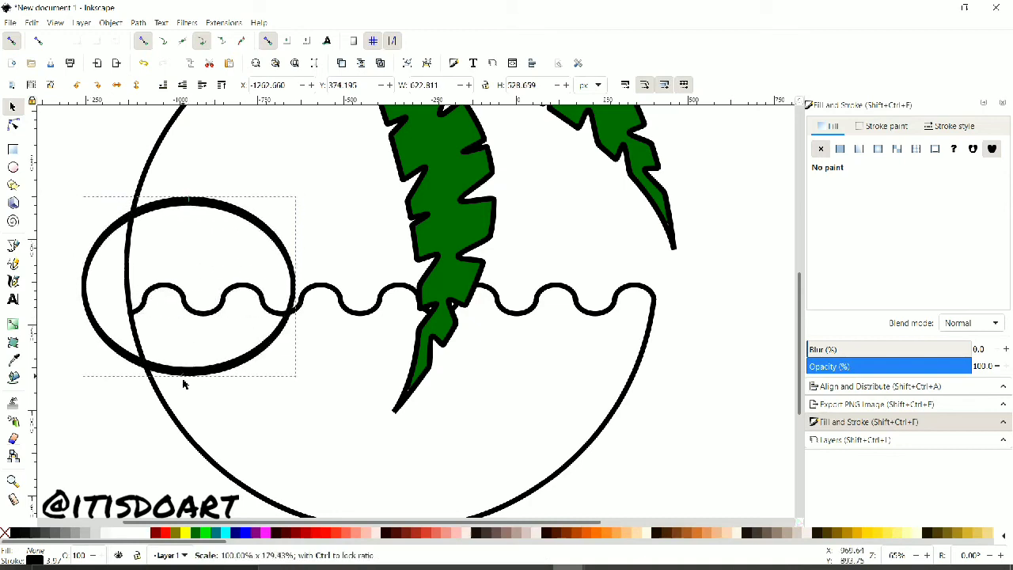
left_click_drag(226, 214, 194, 237)
scroll(906, 557, "down", 2)
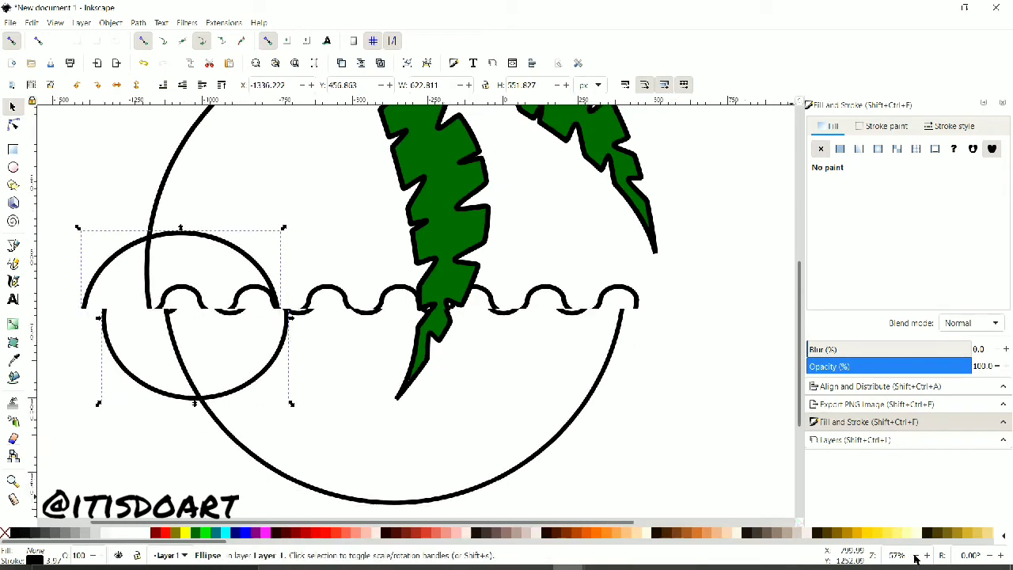
scroll(906, 557, "down", 2)
left_click_drag(333, 316, 397, 317)
left_click_drag(318, 272, 282, 271)
Step: Trim the ellipse to a short top arc from the circle's left edge to a wave crest
key("n")
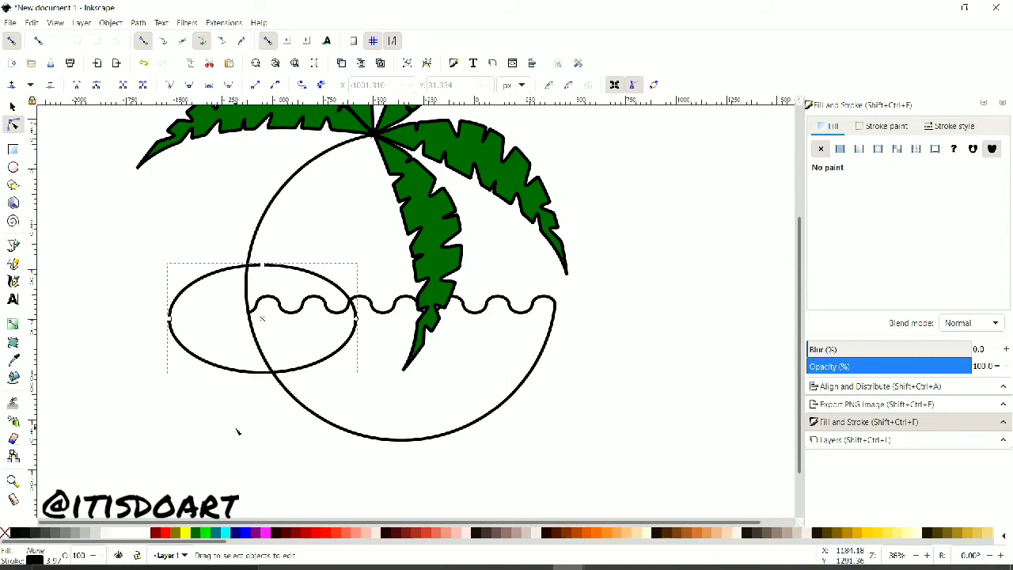
scroll(260, 314, "up", 5)
scroll(403, 296, "down", 2)
mouse_move(576, 286)
left_mouse_down()
mouse_move(558, 232)
mouse_move(502, 392)
mouse_move(252, 138)
mouse_move(268, 136)
left_mouse_up()
left_click(191, 311)
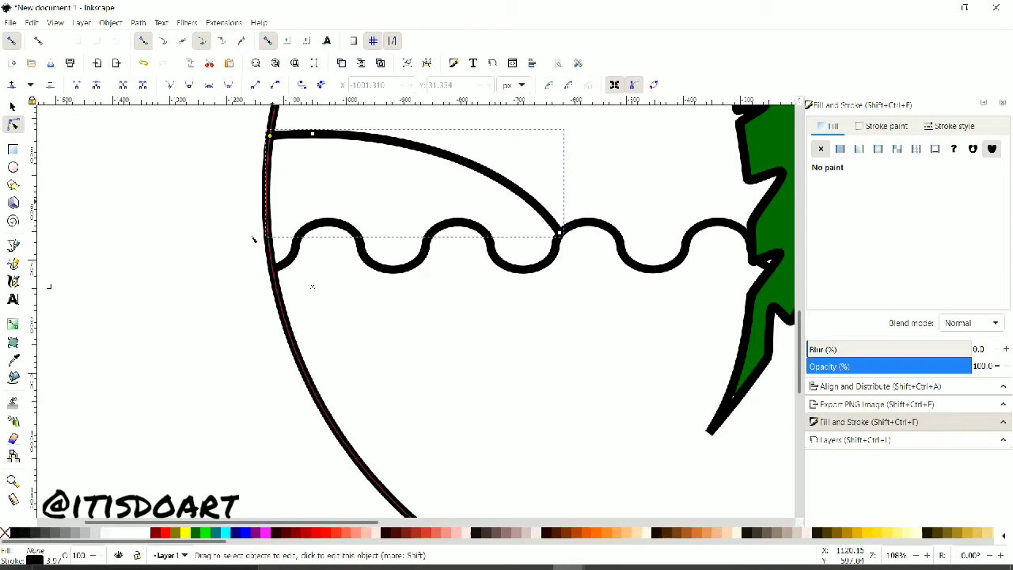
left_click(918, 555)
left_click(917, 556)
left_click(918, 556)
left_click(918, 555)
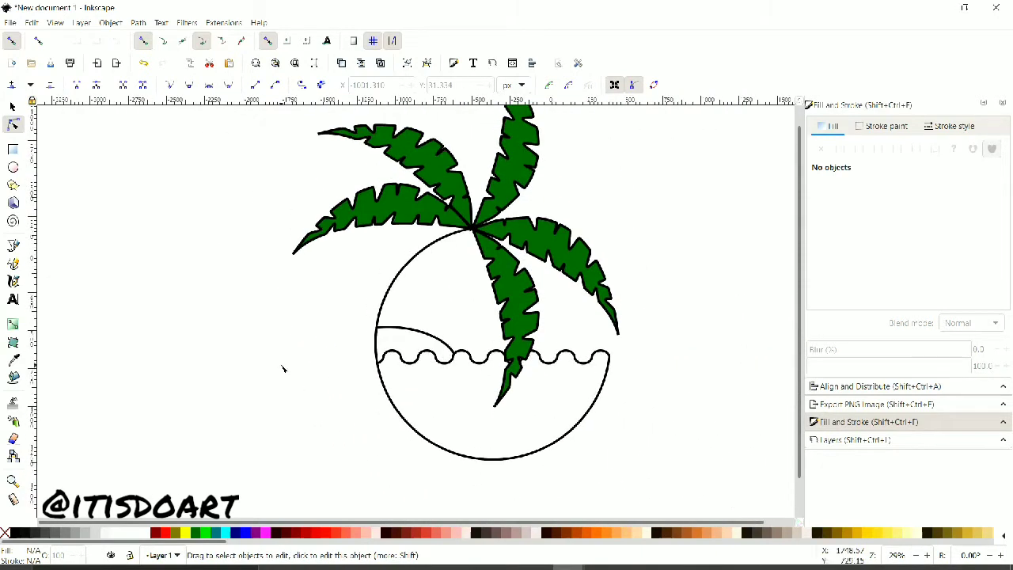
scroll(286, 362, "up", 2)
scroll(294, 361, "up", 1)
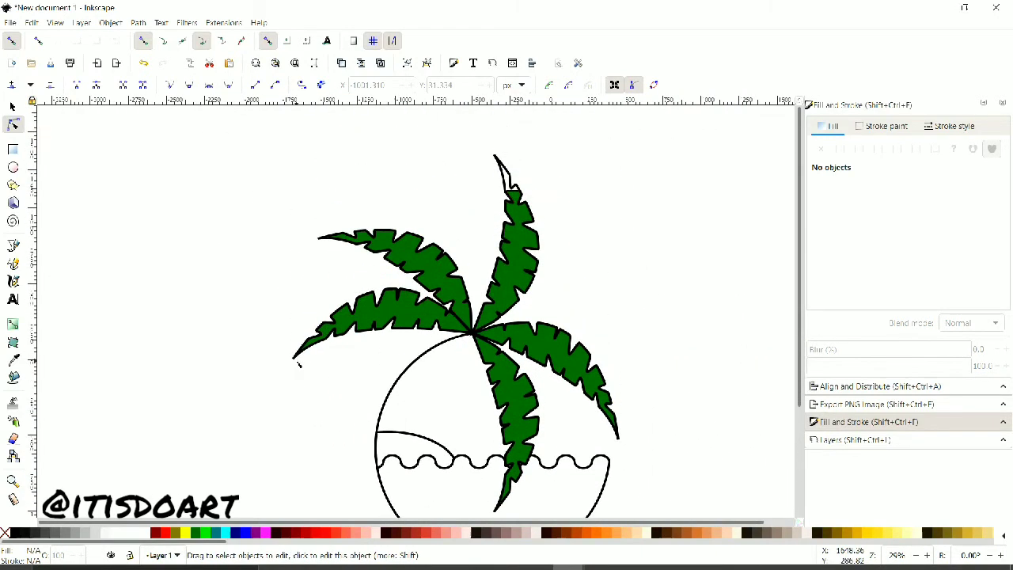
Step: Paint-bucket fill the top leaf tip green, then drag the resulting fill aside to inspect it
left_click(13, 375)
left_click(506, 170)
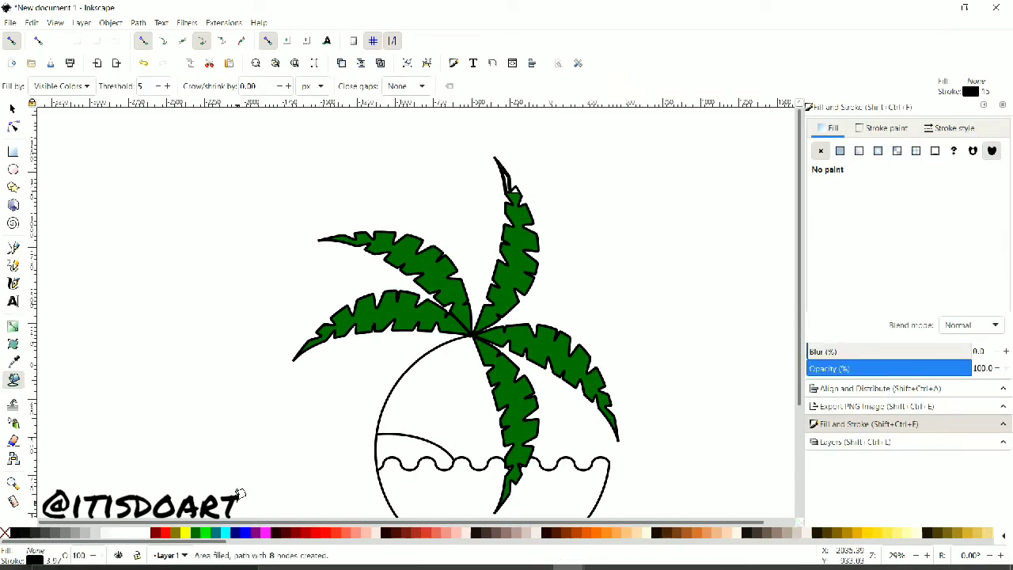
scroll(615, 293, "up", 2, "ctrl")
scroll(617, 291, "up", 2, "ctrl")
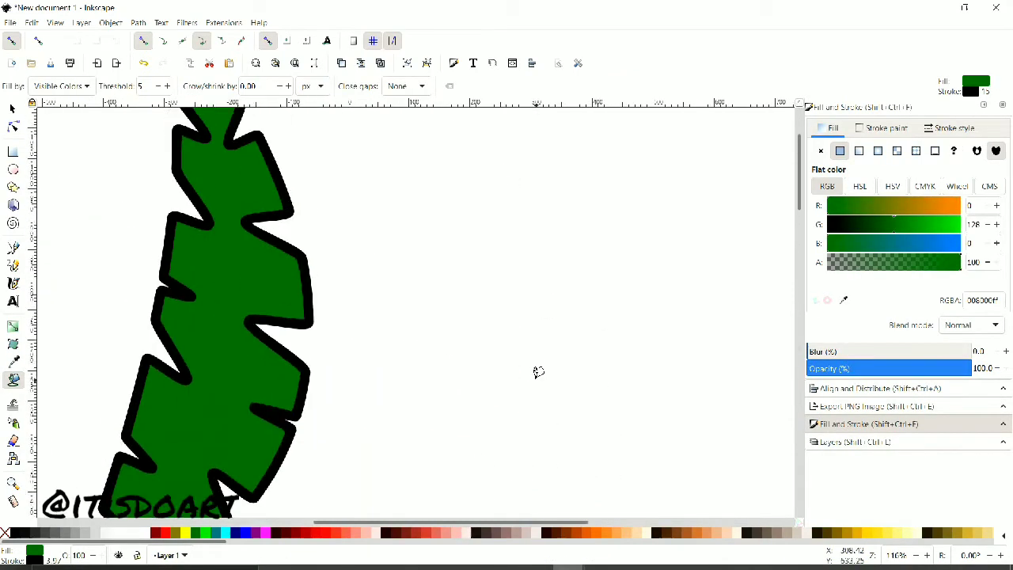
key("s")
left_click_drag(221, 359, 402, 315)
Step: Delete the extra large green leaf fill and the stray green tip fill
right_click(402, 315)
key("Escape")
key("Delete")
left_click_drag(180, 197, 378, 212)
right_click(385, 202)
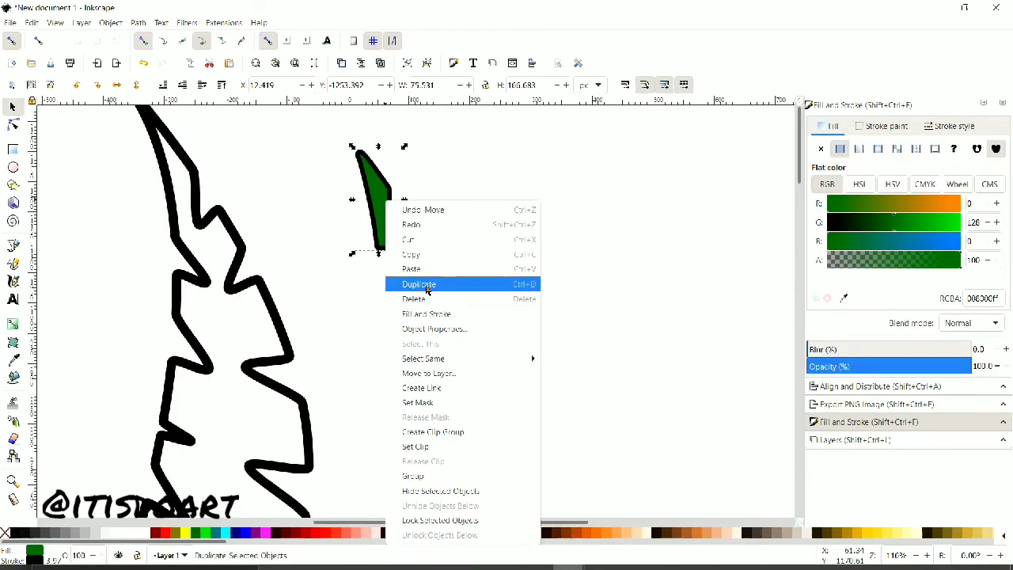
left_click(420, 296)
Step: Refill the empty top palm leaf with green using the Paint Bucket
left_click(13, 377)
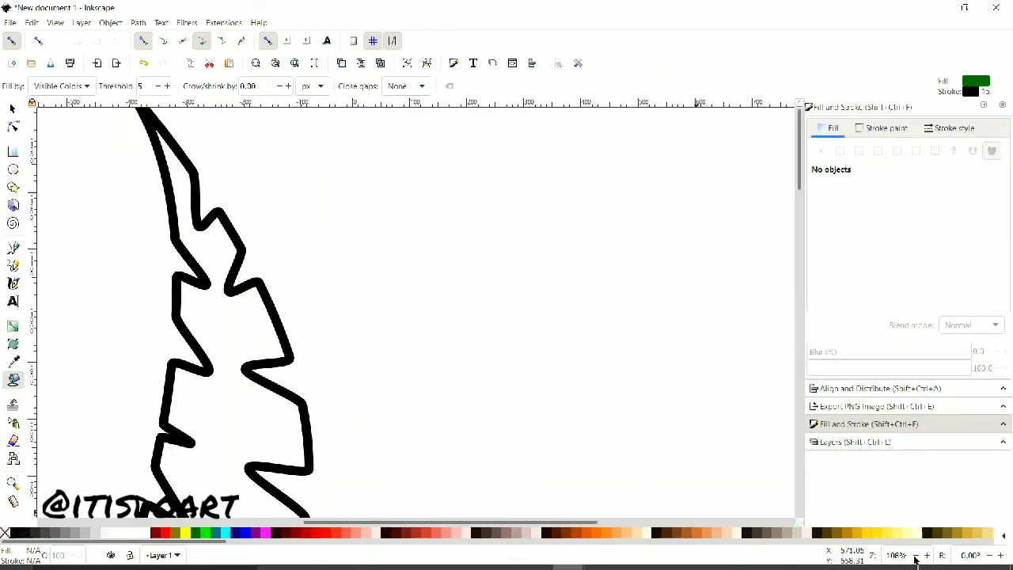
scroll(376, 362, "down", 2, "ctrl")
scroll(376, 362, "down", 2, "ctrl")
left_click(365, 349)
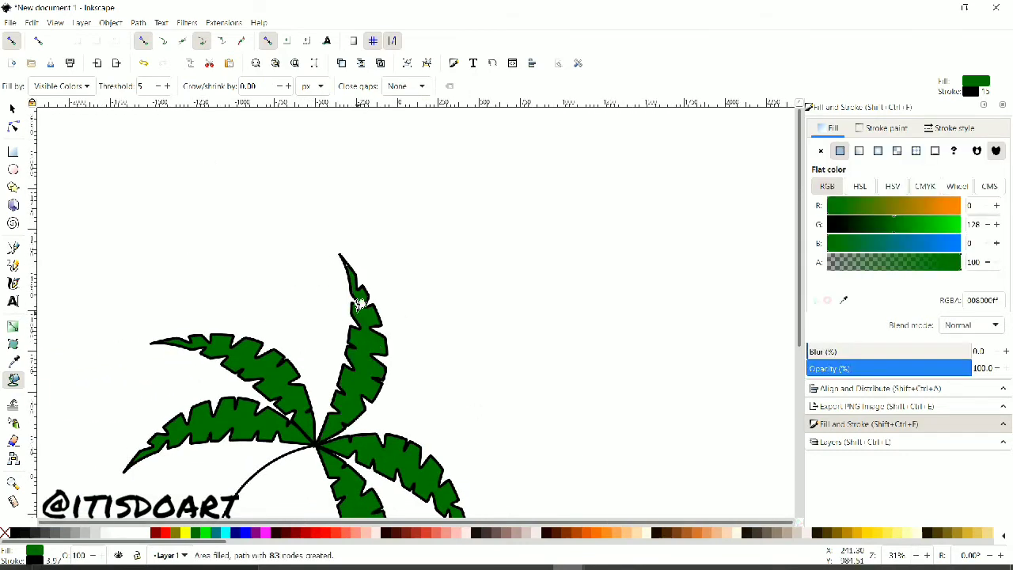
scroll(356, 300, "up", 3, "ctrl")
scroll(356, 301, "up", 2, "ctrl")
scroll(134, 261, "up", 1, "ctrl")
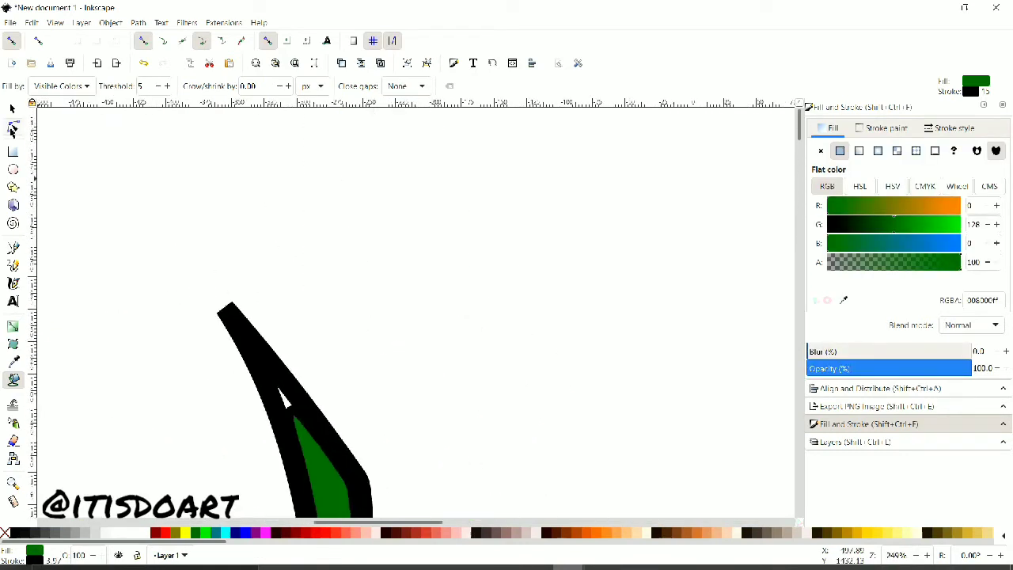
Step: Adjust a node of the new green leaf fill with the Node tool
left_click(13, 127)
left_click_drag(292, 409, 290, 407)
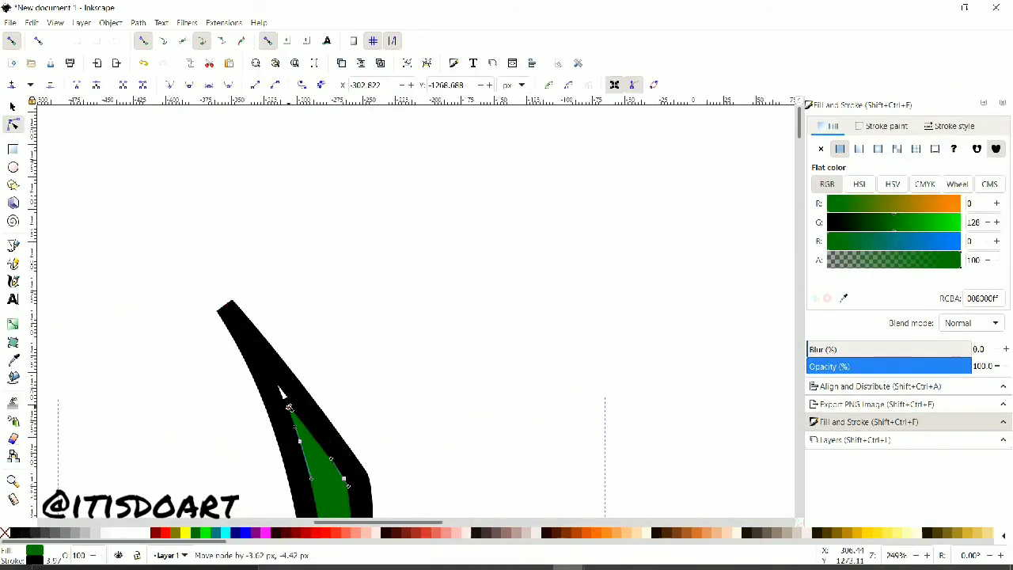
left_click(351, 312)
scroll(577, 389, "down", 5)
scroll(582, 400, "down", 5)
scroll(582, 399, "down", 5)
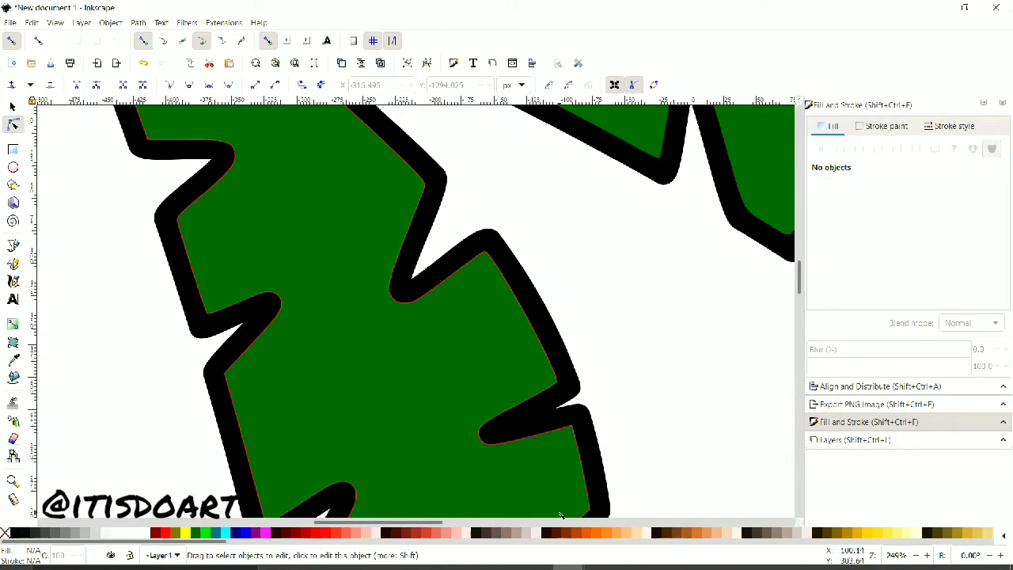
scroll(491, 451, "left", 5)
scroll(491, 451, "left", 5)
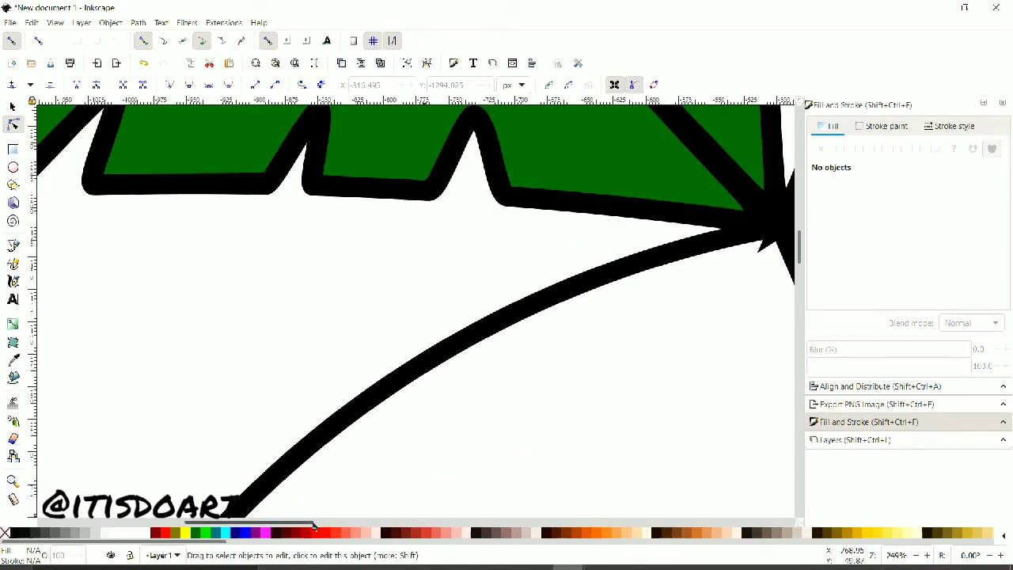
left_click_drag(300, 522, 372, 521)
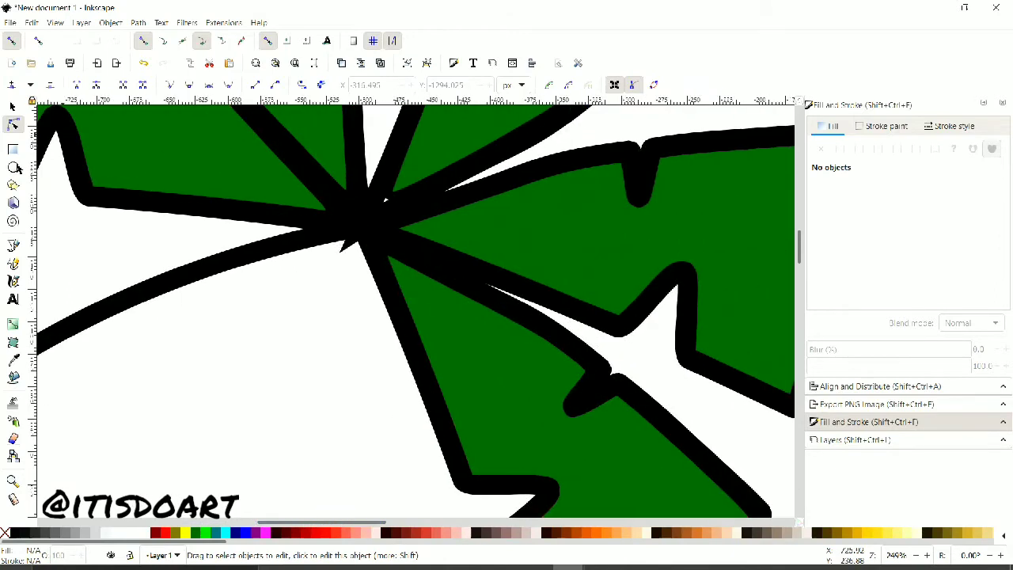
Step: Nudge a node of the green leaf fill down and left
left_click(388, 198)
mouse_move(388, 199)
left_mouse_down()
mouse_move(379, 208)
mouse_move(385, 200)
left_mouse_up()
key("Escape")
Step: Draw a small brown circle and move it onto the leaf junction
key("e")
left_click_drag(240, 303, 326, 388)
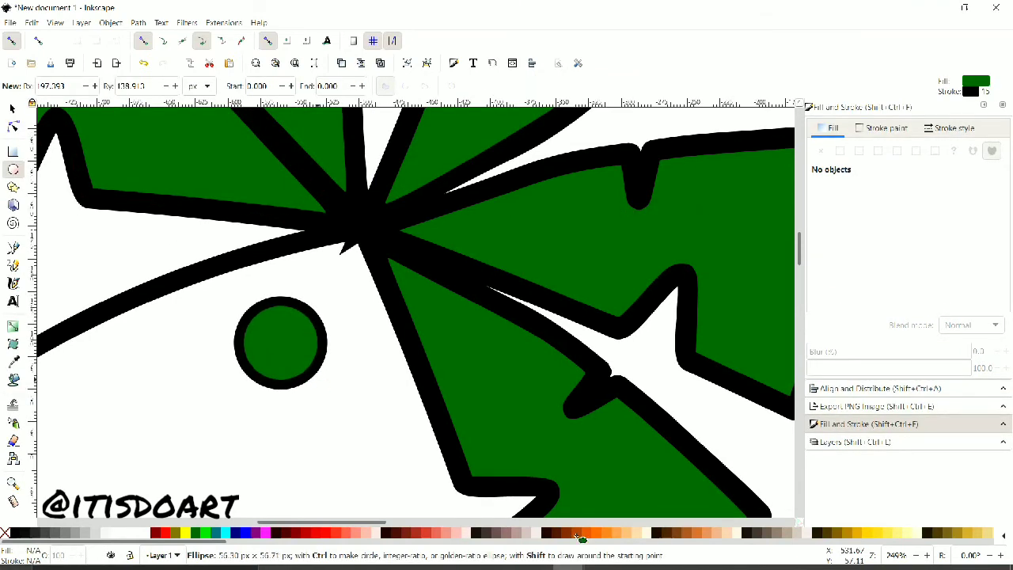
left_click(541, 528)
left_click(11, 110)
mouse_move(253, 313)
left_mouse_down()
mouse_move(290, 192)
mouse_move(346, 228)
mouse_move(286, 240)
left_mouse_up()
Step: Duplicate the brown circle twice and layer the copies as three overlapping coconuts
right_click(290, 192)
left_click(332, 269)
right_click(346, 228)
left_click(372, 300)
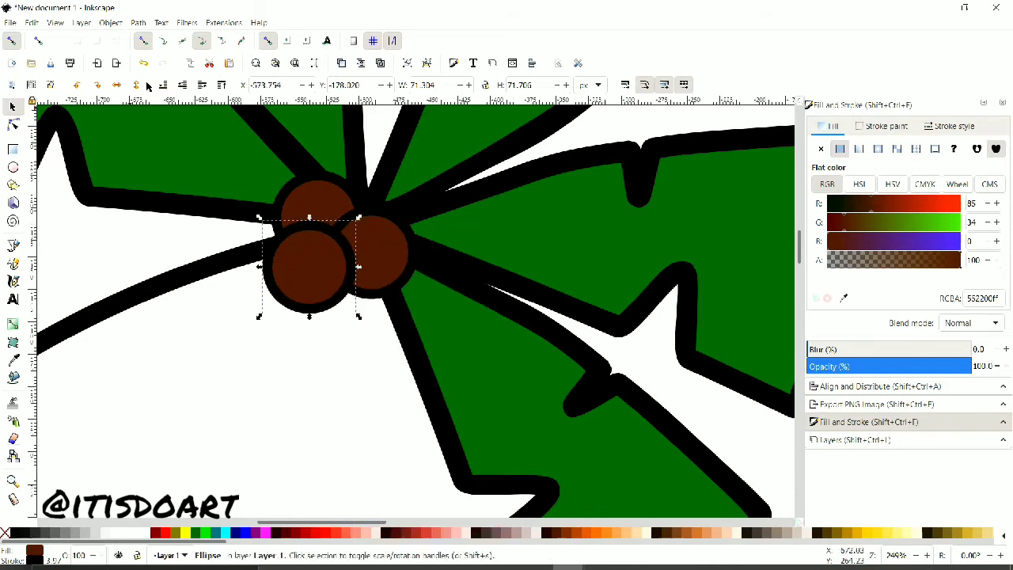
left_click(184, 85)
left_click(249, 389)
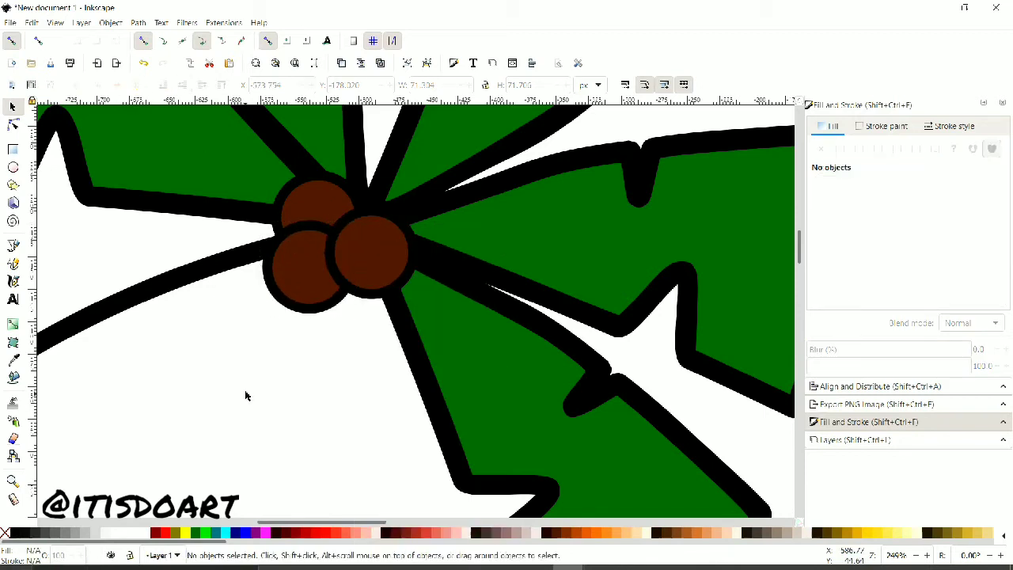
Step: Fill the hill above the waves with orange #C87137
scroll(914, 558, "down", 5)
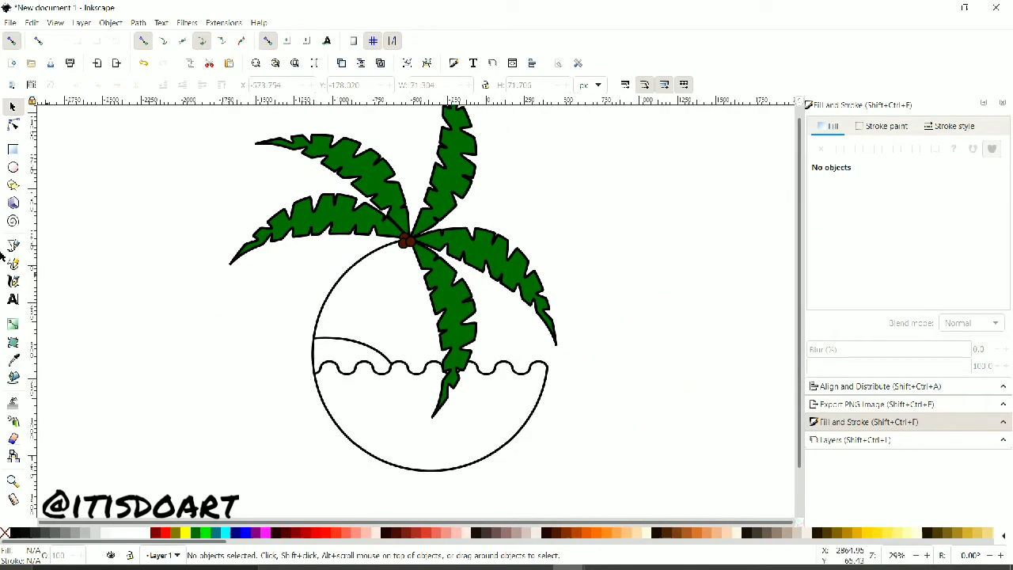
left_click(12, 378)
left_click(340, 356)
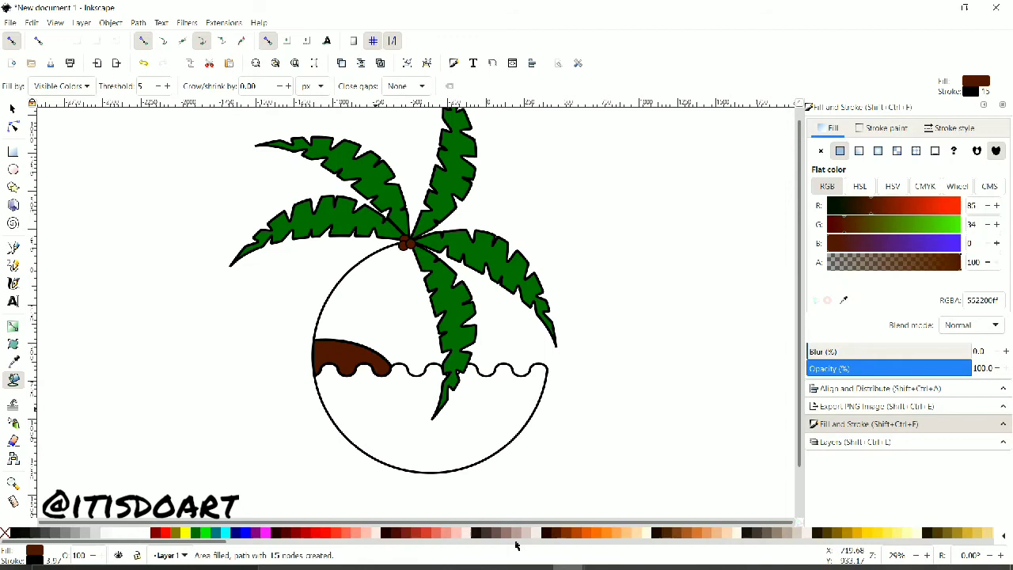
left_click(627, 534)
left_click(696, 535)
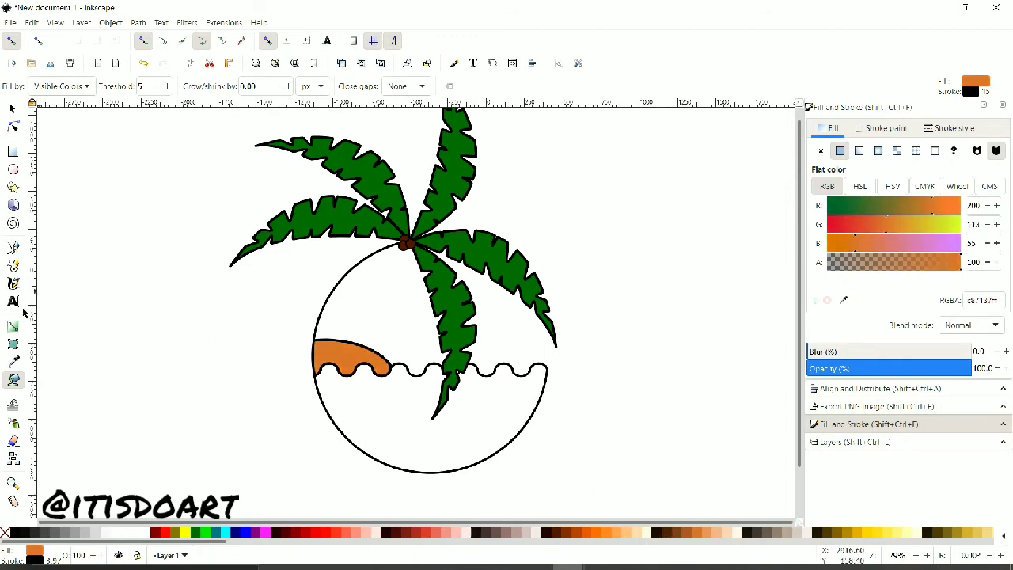
Step: Fill the water below the waves with a cyan palette swatch
scroll(298, 418, "up", 1, "ctrl")
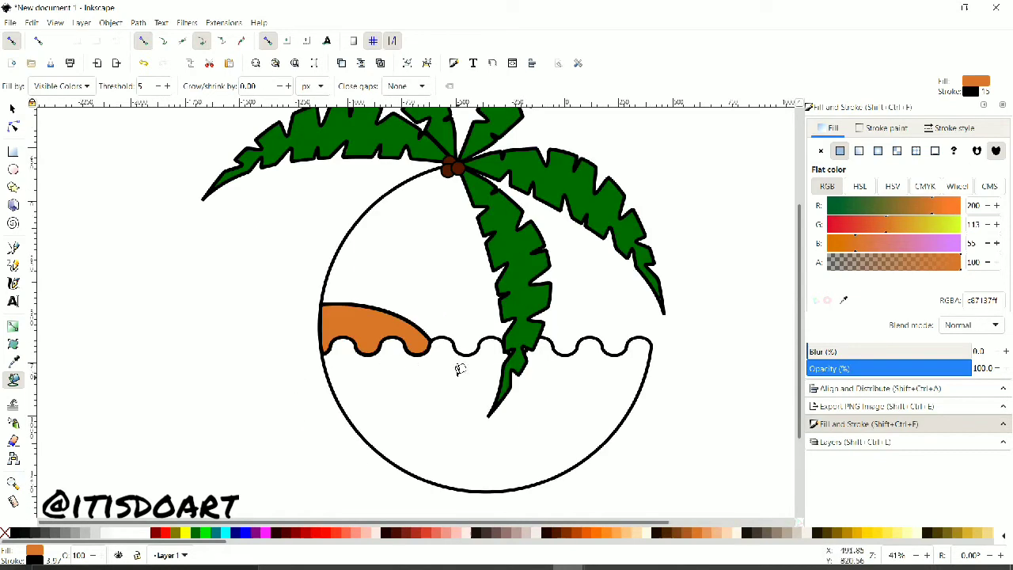
left_click(396, 422)
scroll(422, 532, "down", 5)
scroll(422, 532, "down", 5)
left_click(633, 530)
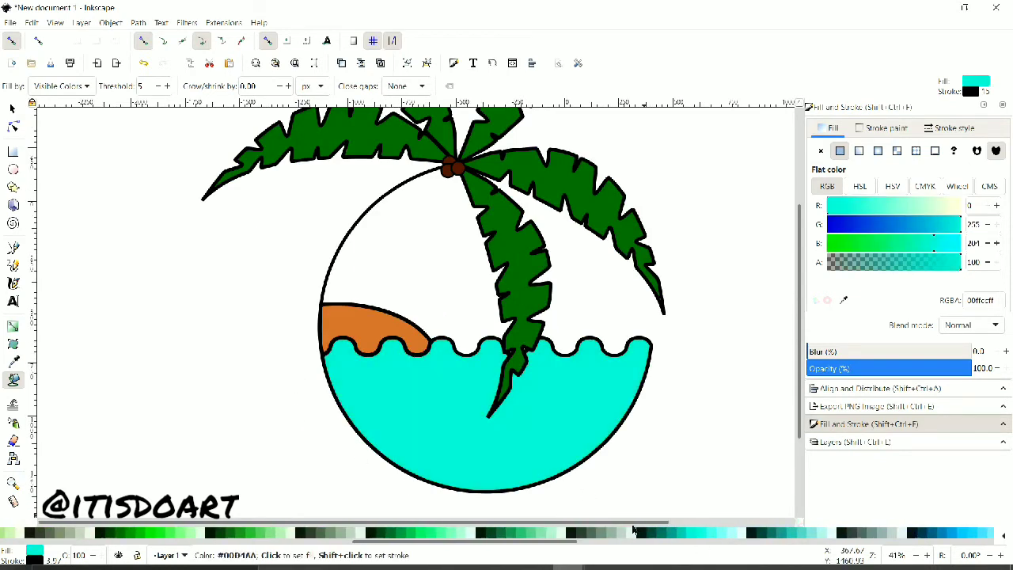
Step: Start a wavy Pen path across the water with a curved first segment
key("s")
left_click(266, 414)
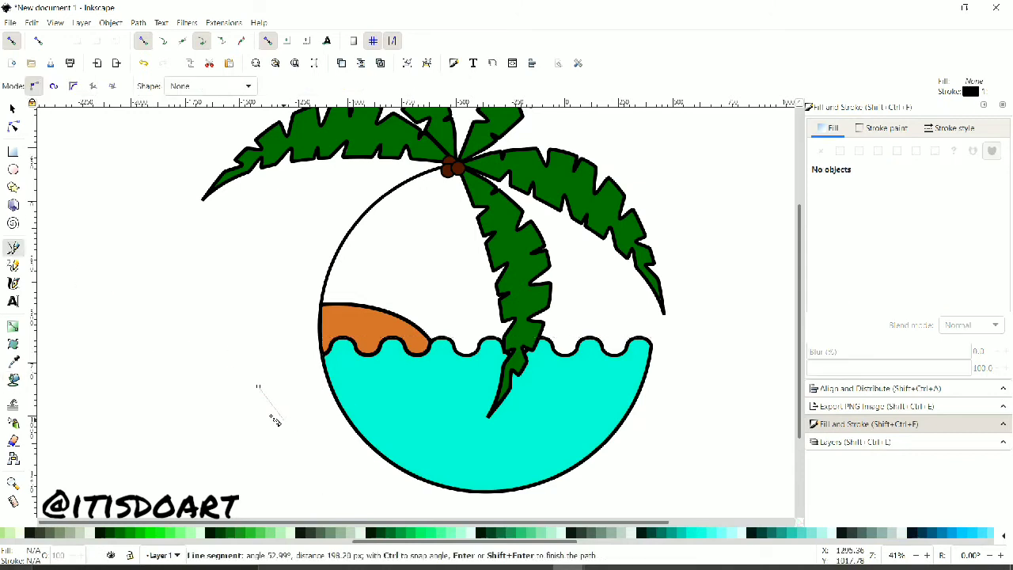
left_click(13, 246)
scroll(267, 391, "up", 2, "ctrl")
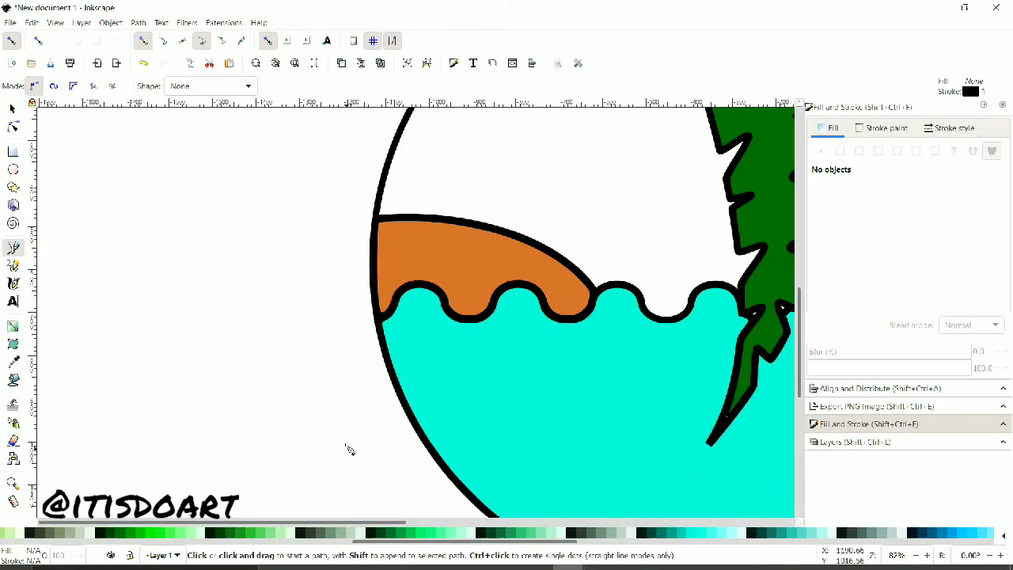
left_click_drag(377, 522, 482, 536)
scroll(564, 412, "down", 3)
scroll(563, 412, "right", 3)
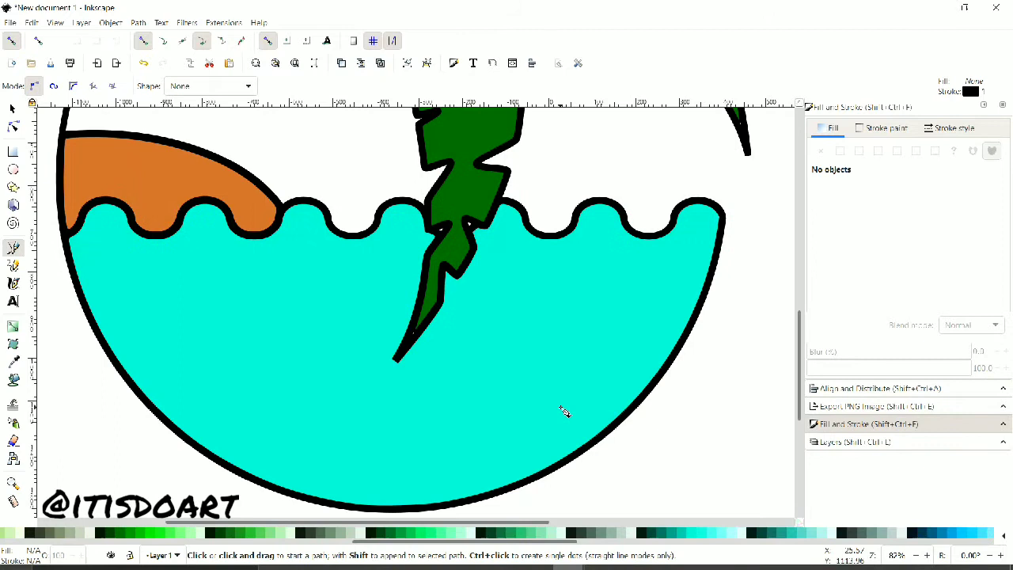
left_click(145, 401)
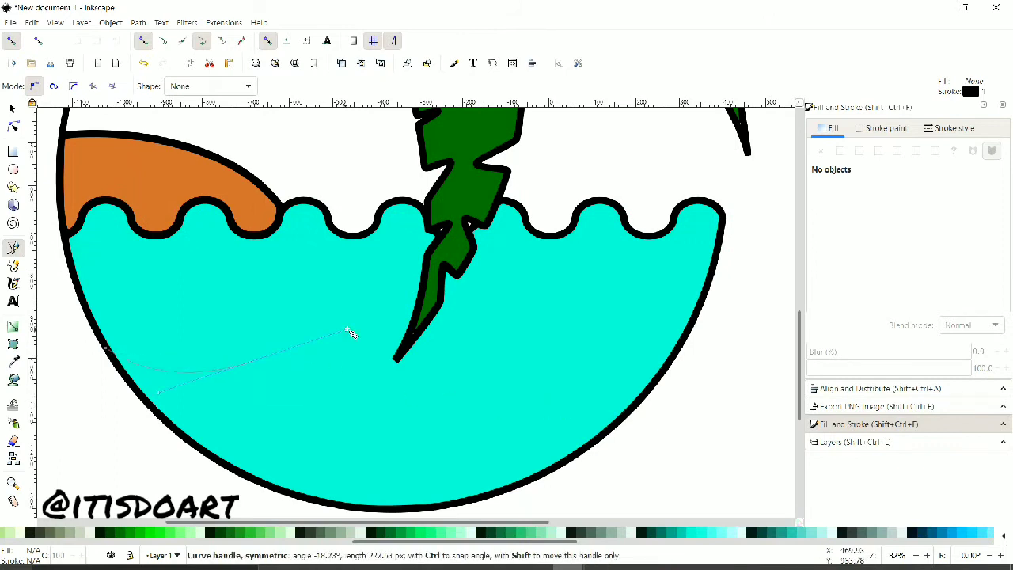
mouse_move(459, 303)
left_mouse_down()
mouse_move(551, 320)
mouse_move(682, 294)
left_mouse_up()
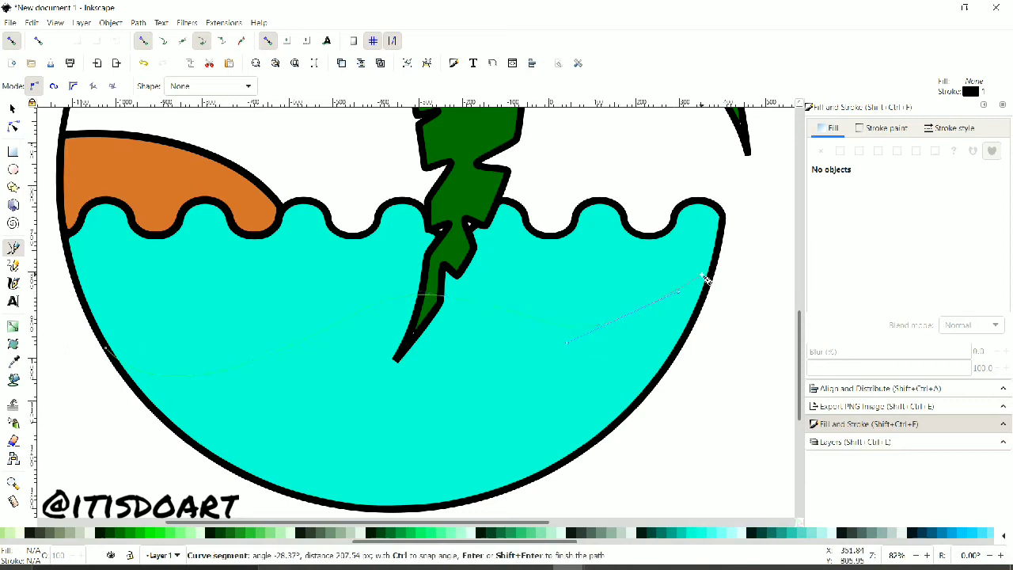
Step: Continue the path along the bowl's right, bottom and left edges and close it
left_click(712, 282)
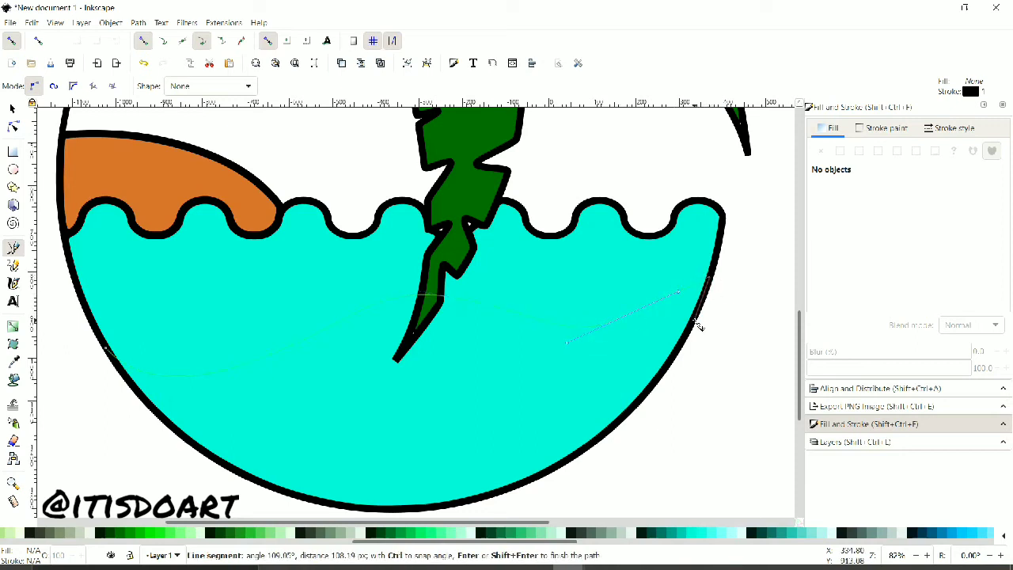
left_click(578, 450)
left_click(465, 506)
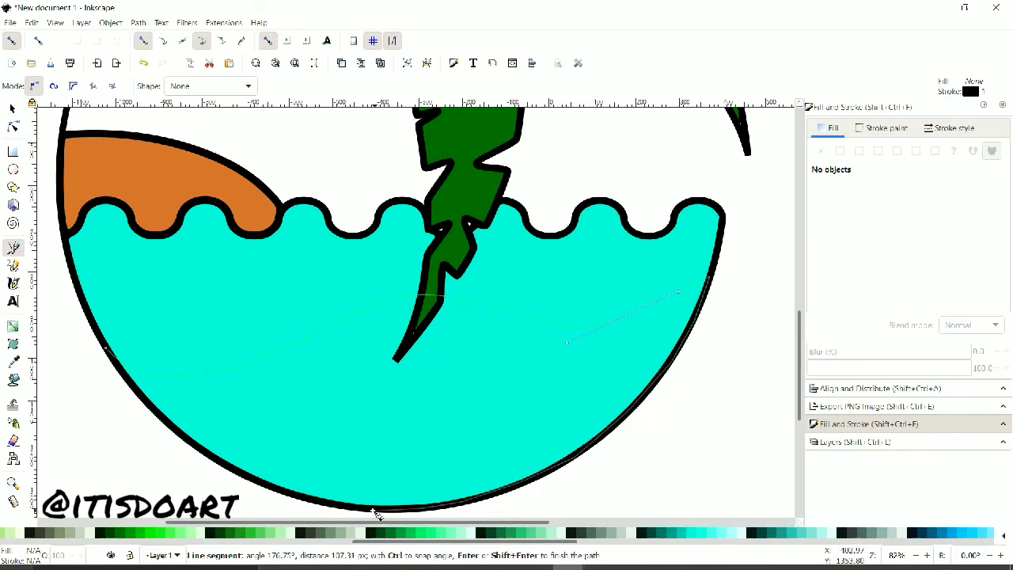
left_click(269, 491)
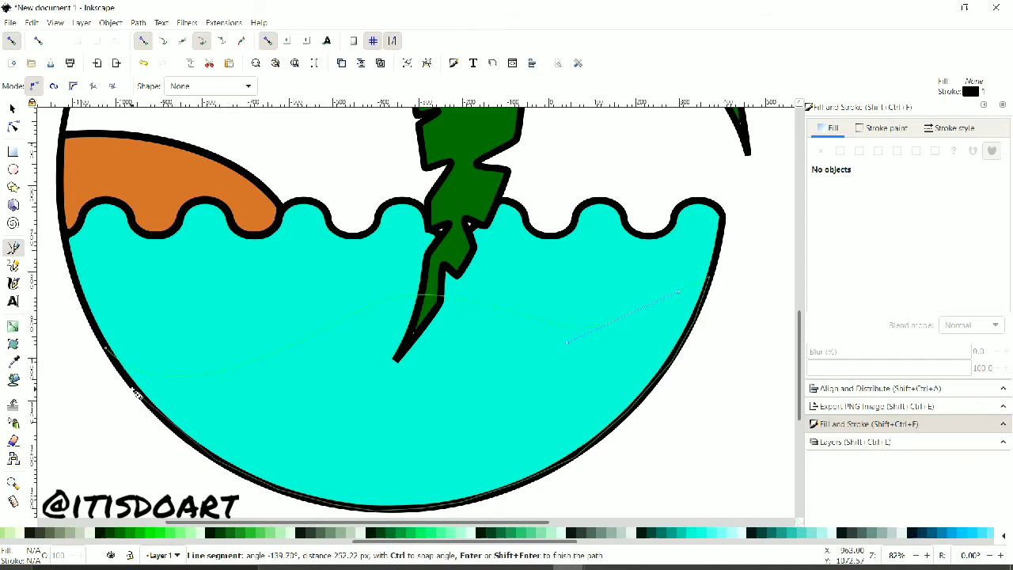
left_click(106, 349)
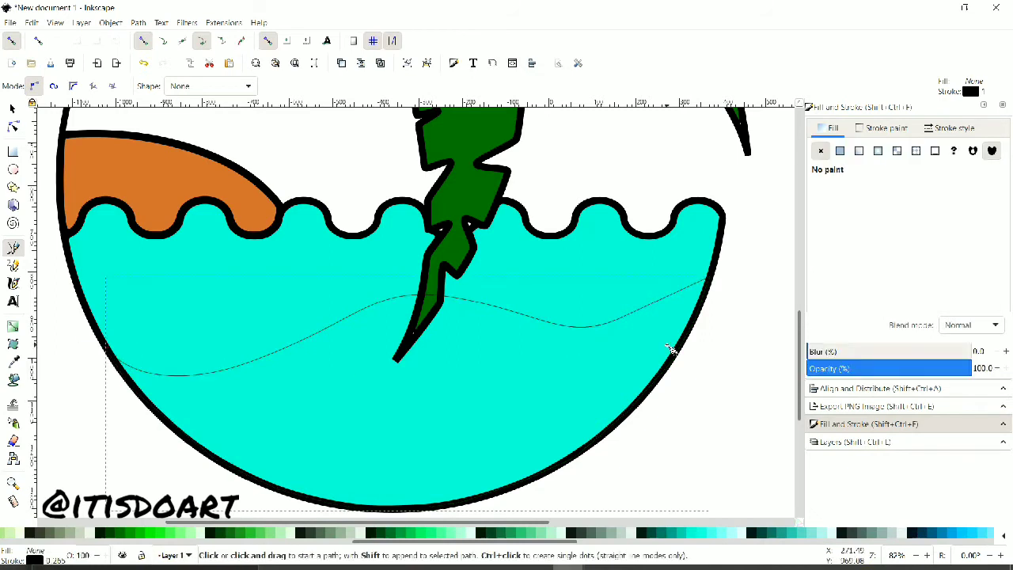
Step: Give the wave shape a flat darker teal fill, #00AA88
left_click(840, 150)
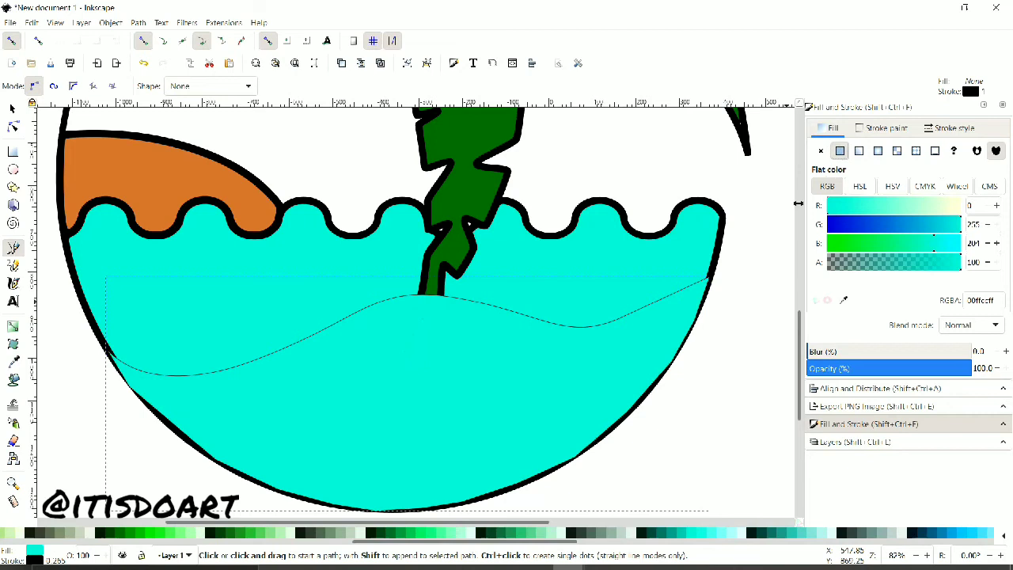
left_click(685, 536)
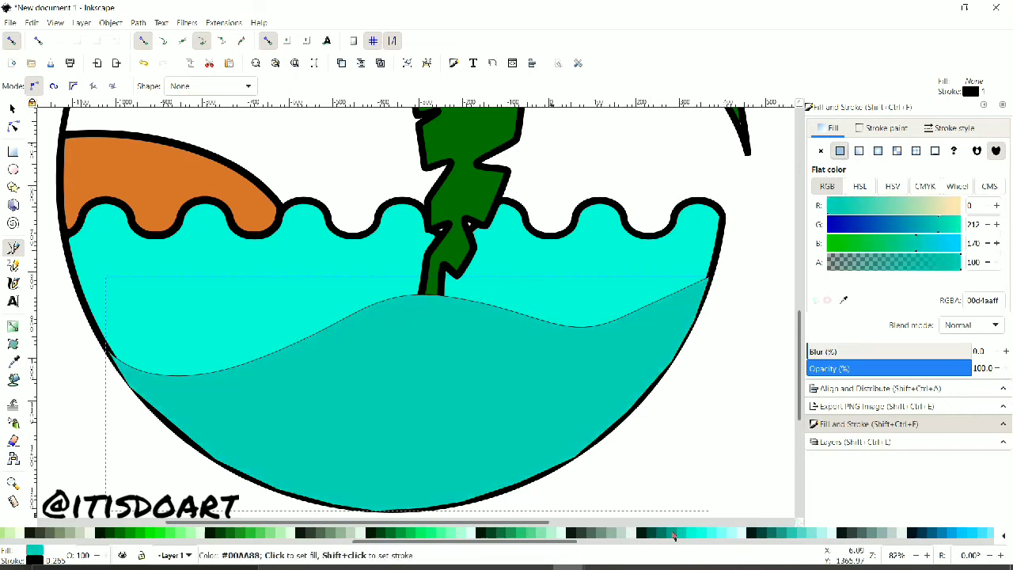
left_click(673, 537)
left_click(765, 412)
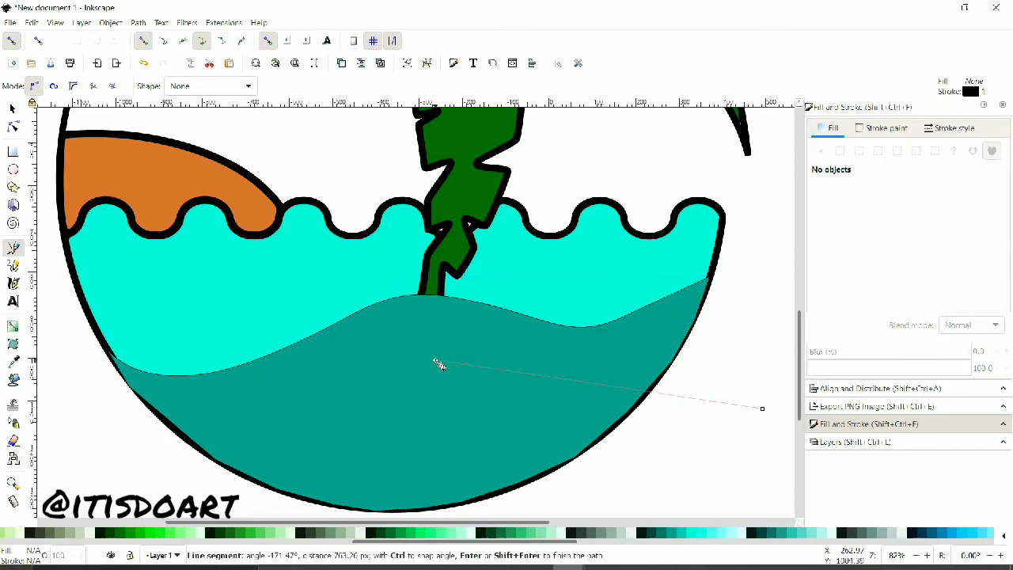
key("Escape")
Step: Remove the outline from the dark-teal wave
key("s")
left_click(478, 340)
left_click(885, 126)
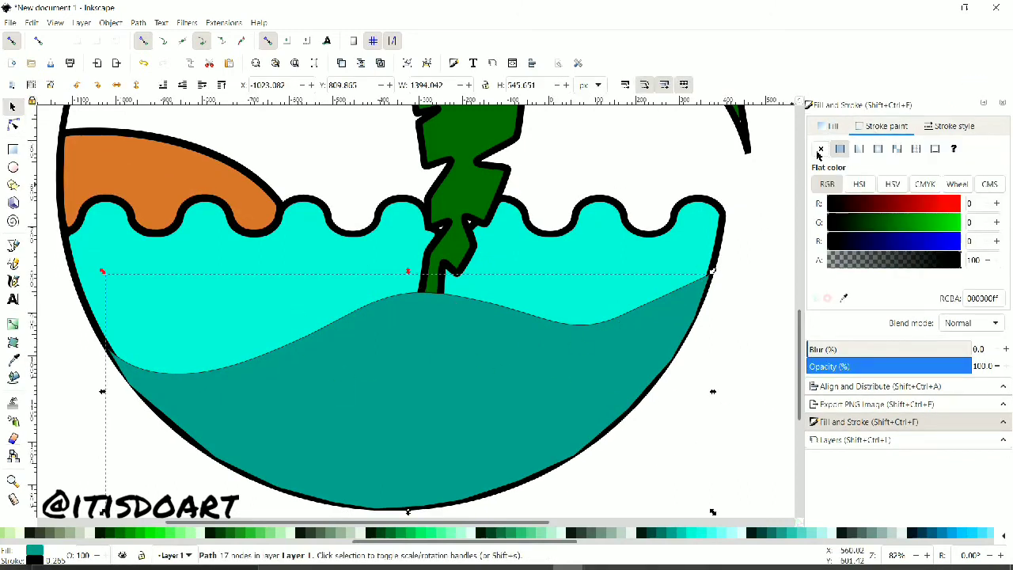
left_click(819, 148)
Step: Lower the wave behind the bowl outline and trunk but above the cyan water
left_click(182, 87)
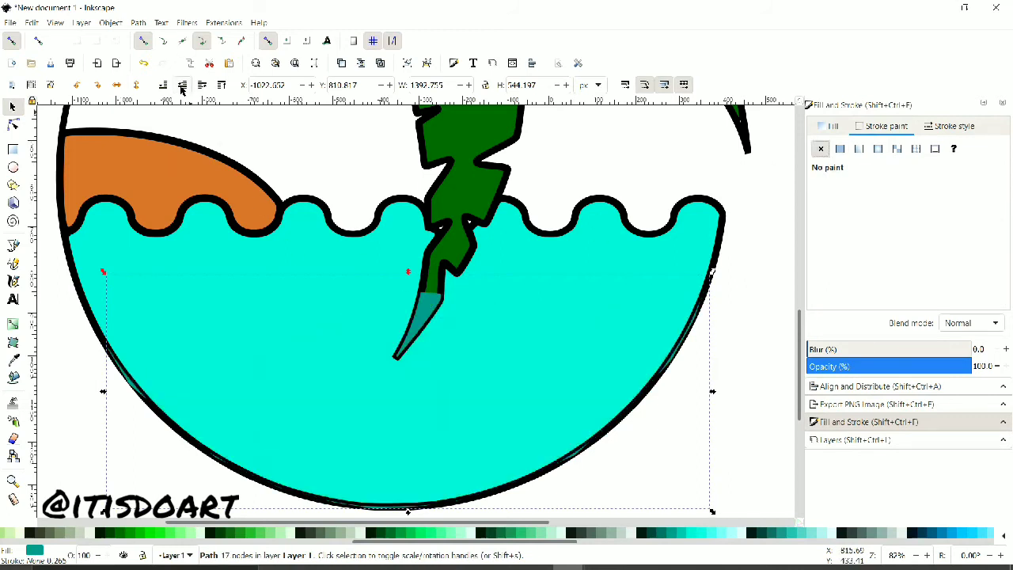
left_click(182, 87)
left_click(182, 87)
left_click(196, 235, "alt")
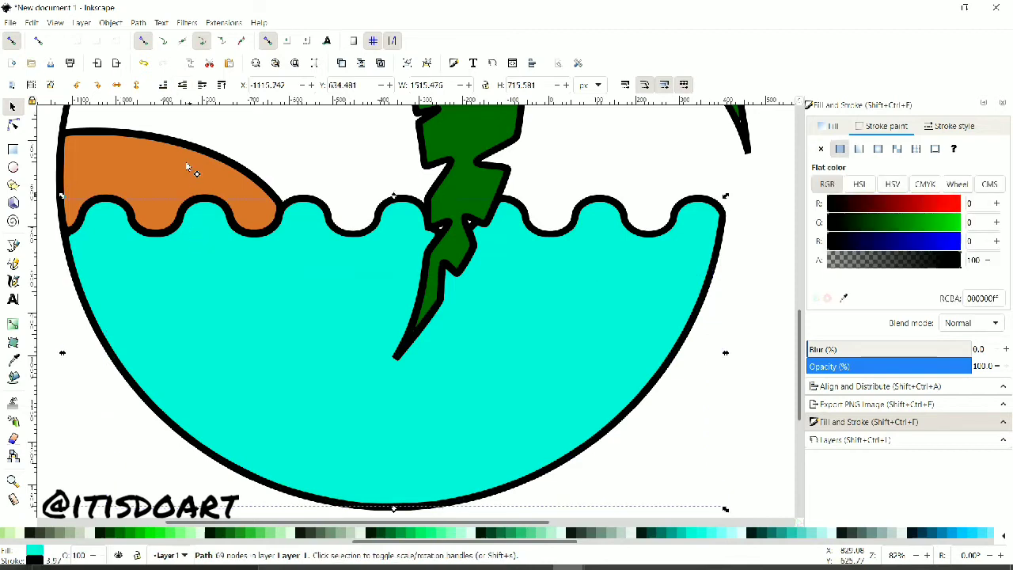
left_click(163, 84)
left_click(758, 378)
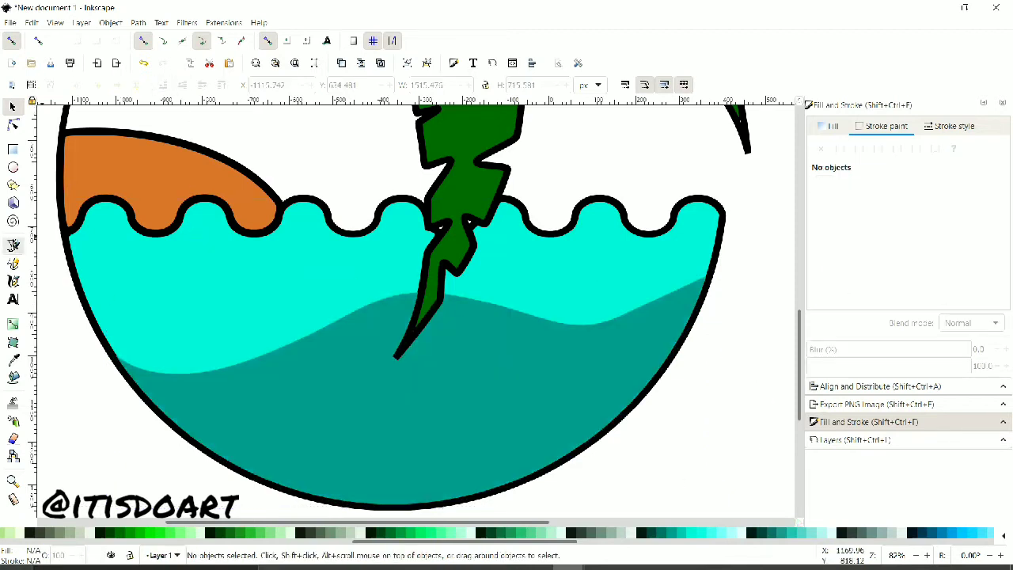
left_click(13, 246)
Step: Draw a closed wave shape along the bowl's bottom with the Pen tool
left_click(277, 489)
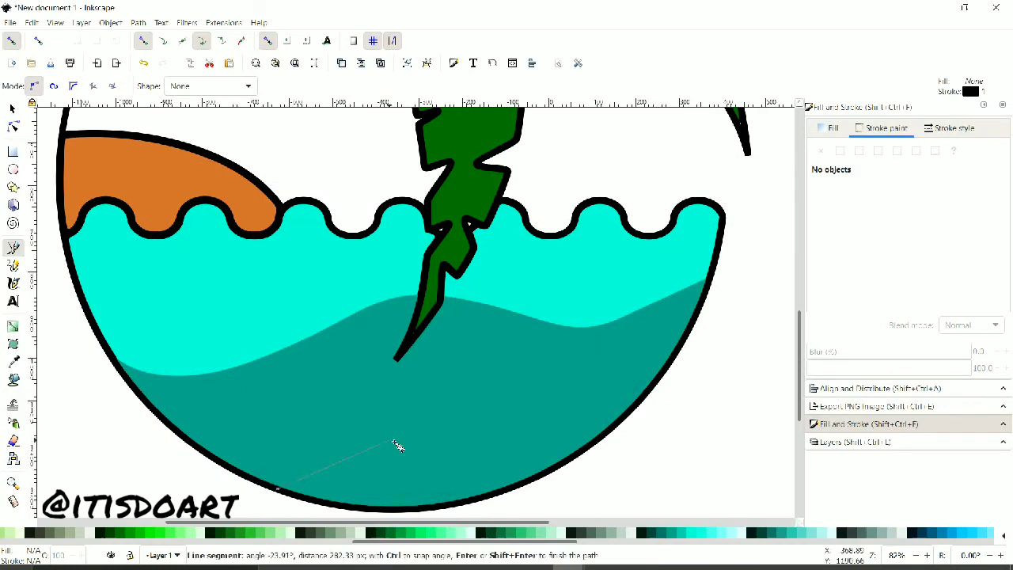
left_click_drag(448, 419, 515, 410)
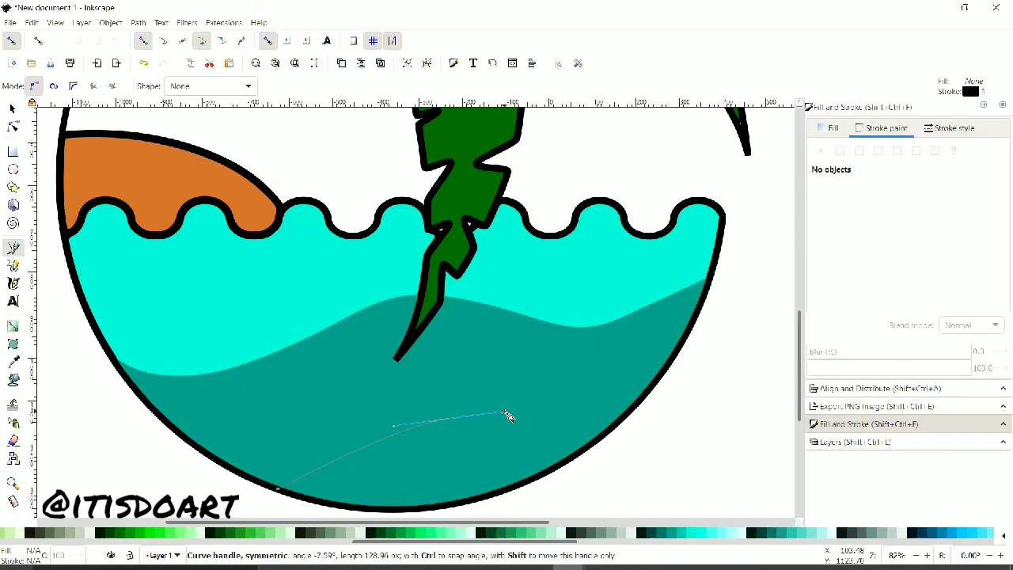
left_click(609, 436)
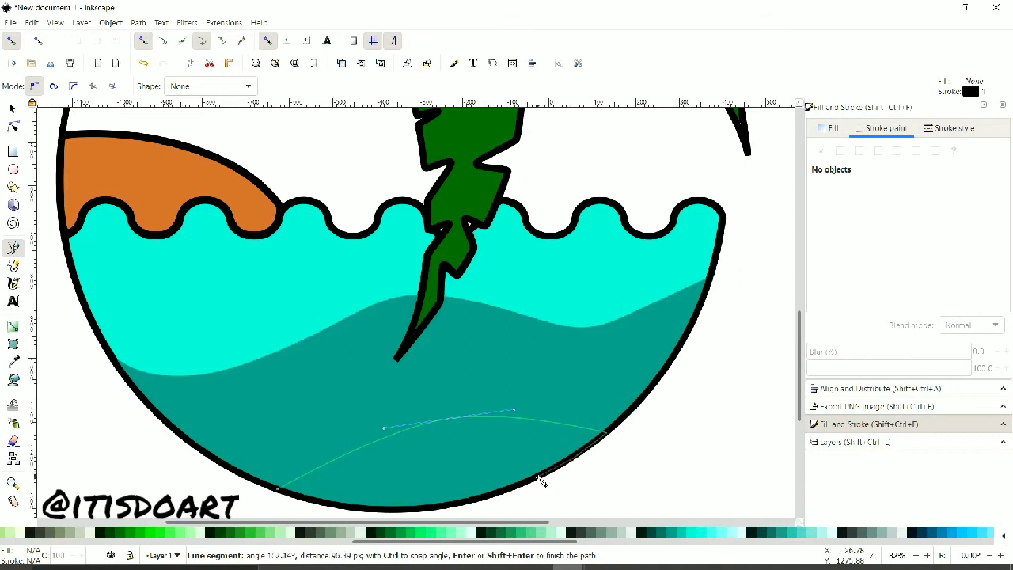
left_click(434, 507)
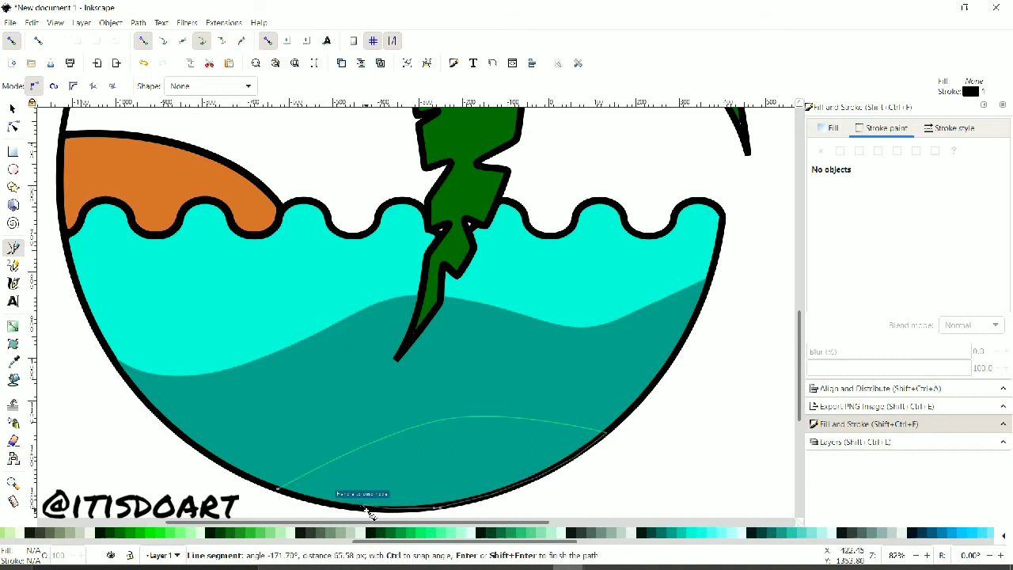
left_click(279, 489)
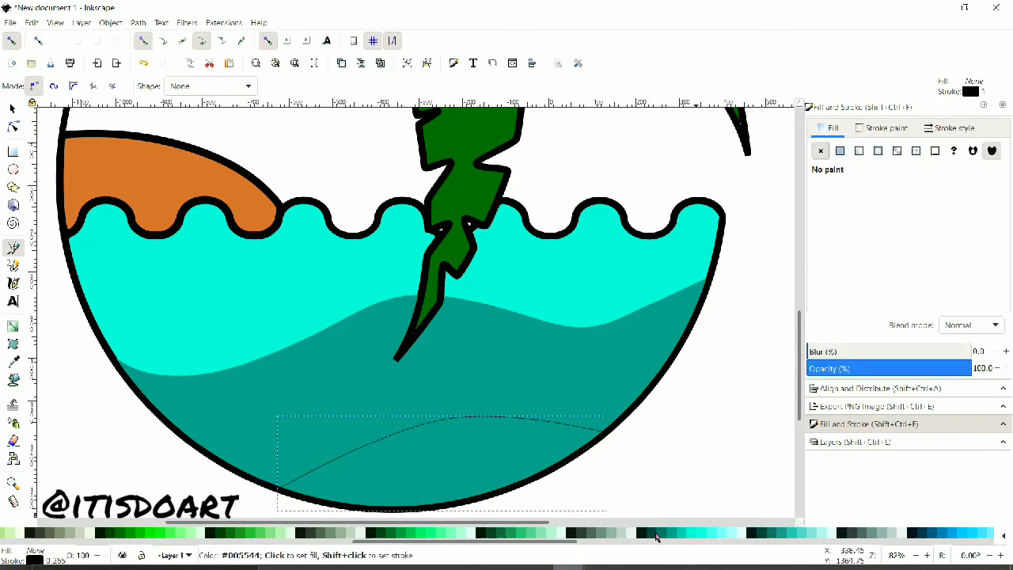
Step: Fill the new bottom wave with dark teal #005544
left_click(648, 535)
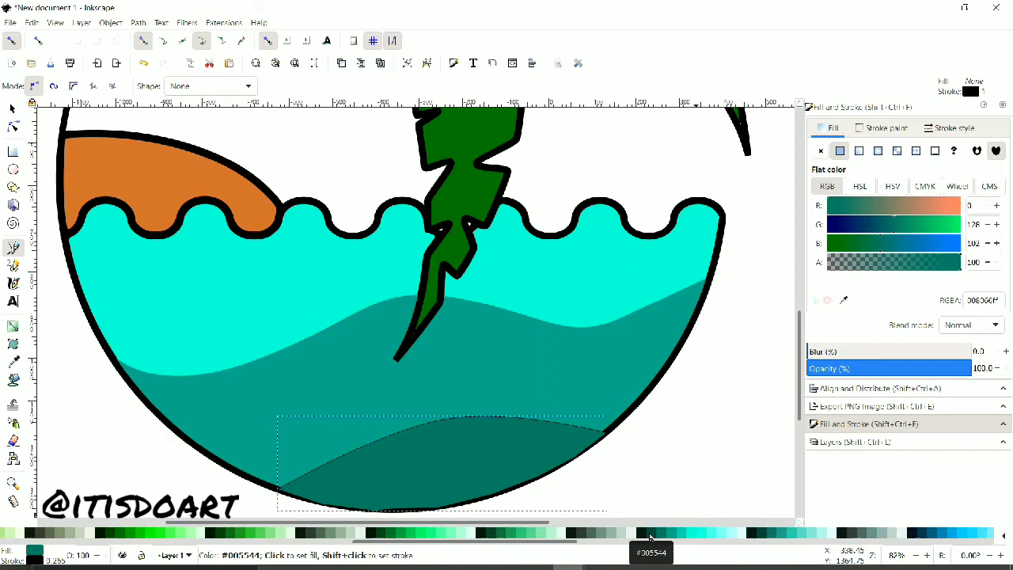
left_click(649, 534)
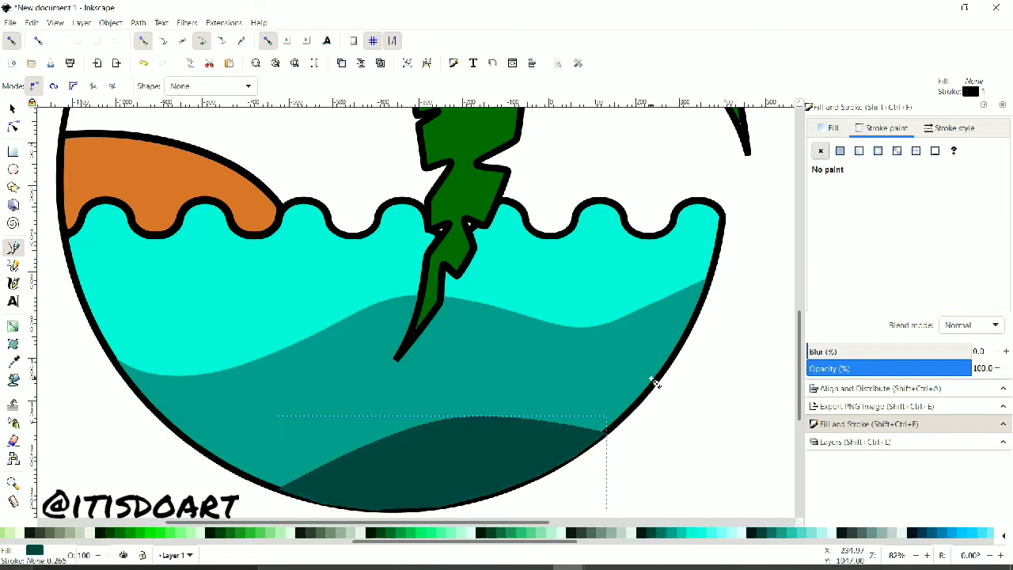
key("s")
left_click(87, 239)
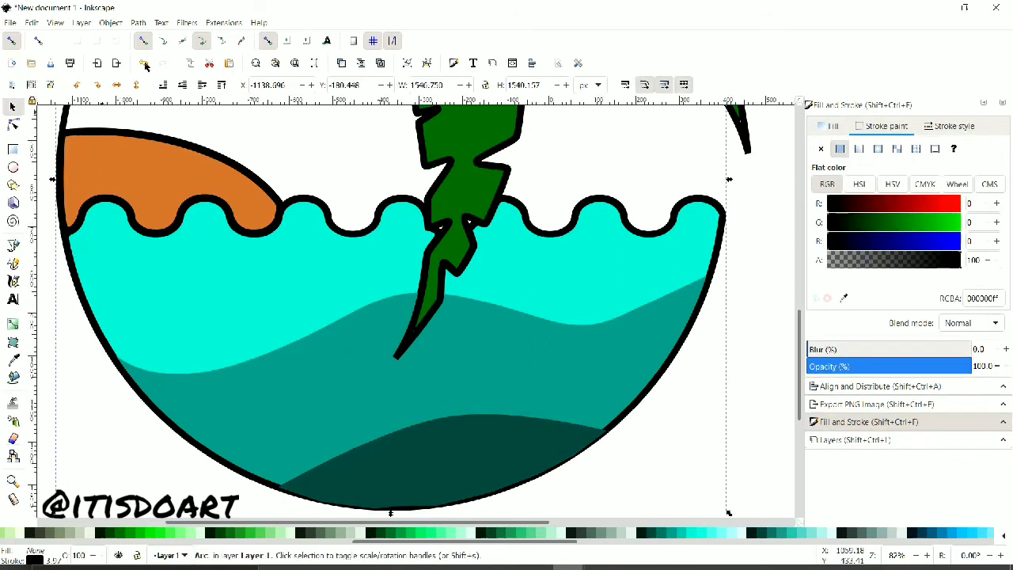
Step: Zoom out to the whole emblem and duplicate the circle's outer arc
left_click(747, 237)
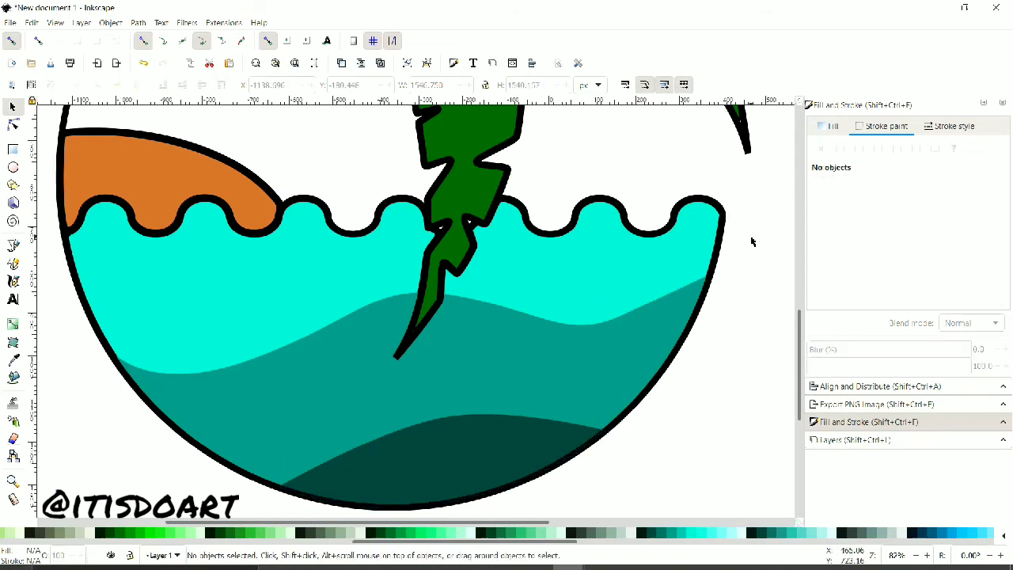
scroll(756, 242, "up", 8)
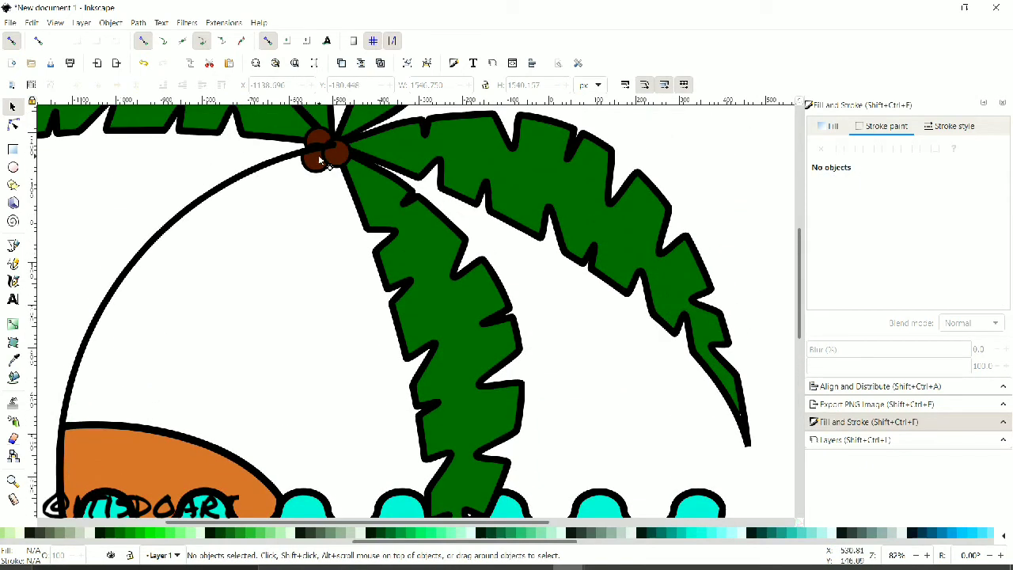
left_click(916, 553)
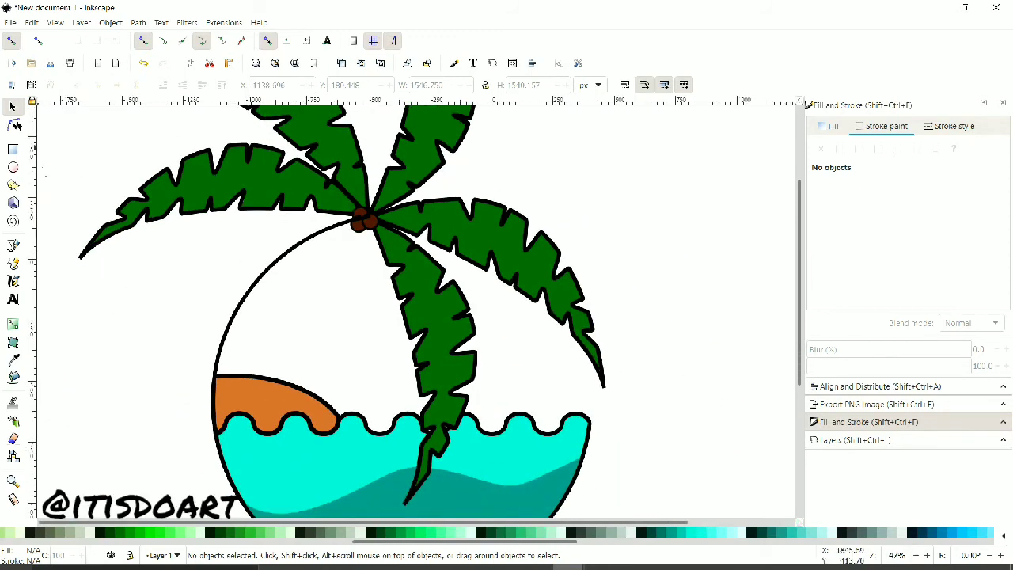
left_click(263, 276)
right_click(265, 278)
left_click(327, 305)
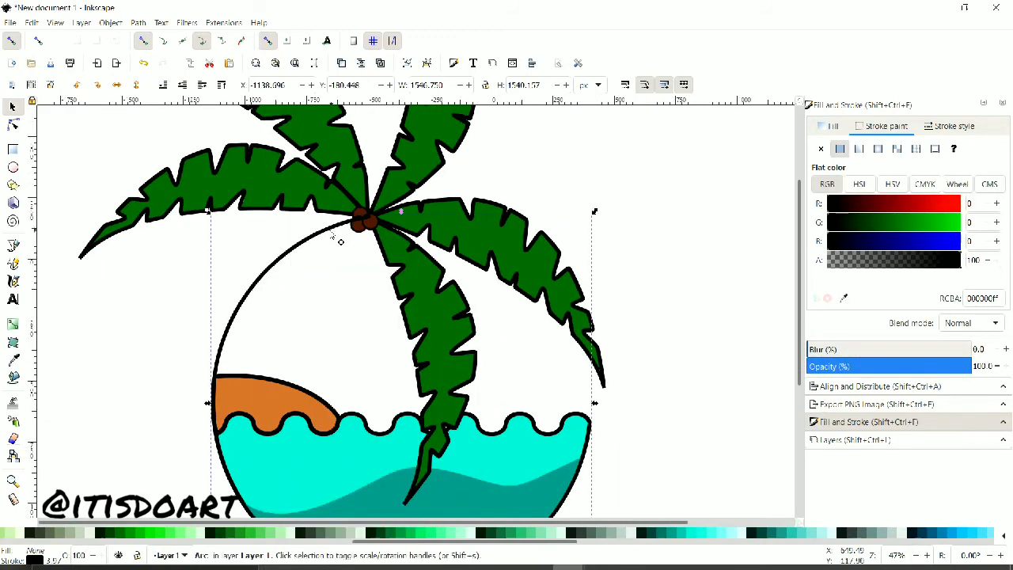
Step: Trim the duplicate arc's ends to span from the coconuts to the hill
key("n")
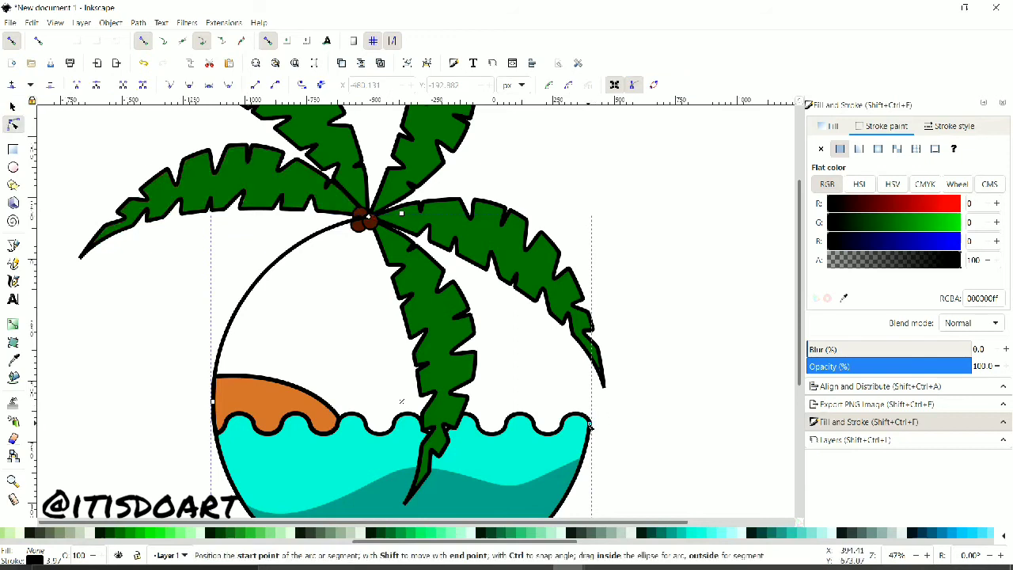
left_click_drag(368, 220, 299, 336)
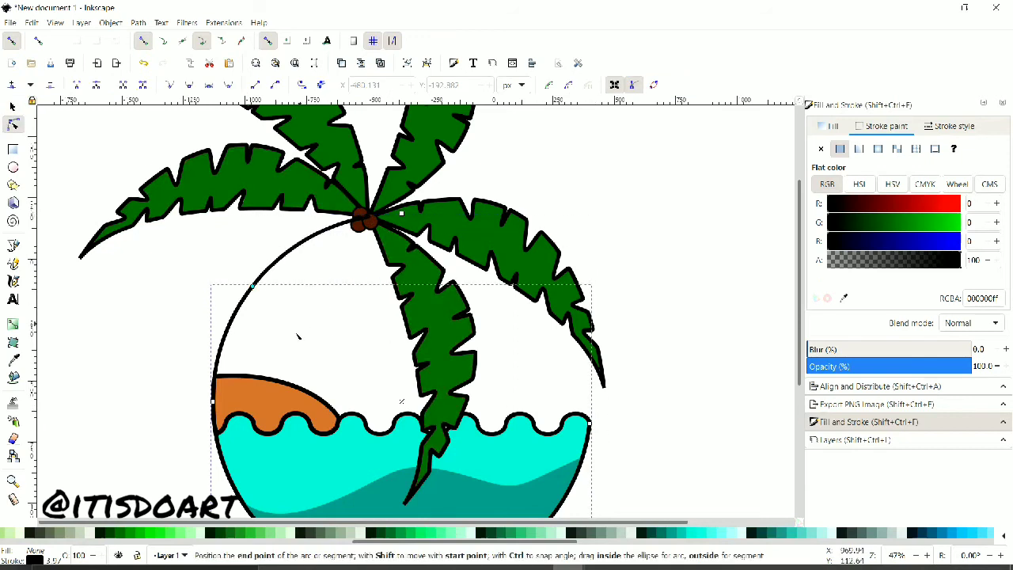
left_click_drag(284, 388, 360, 246)
left_click_drag(590, 426, 225, 413)
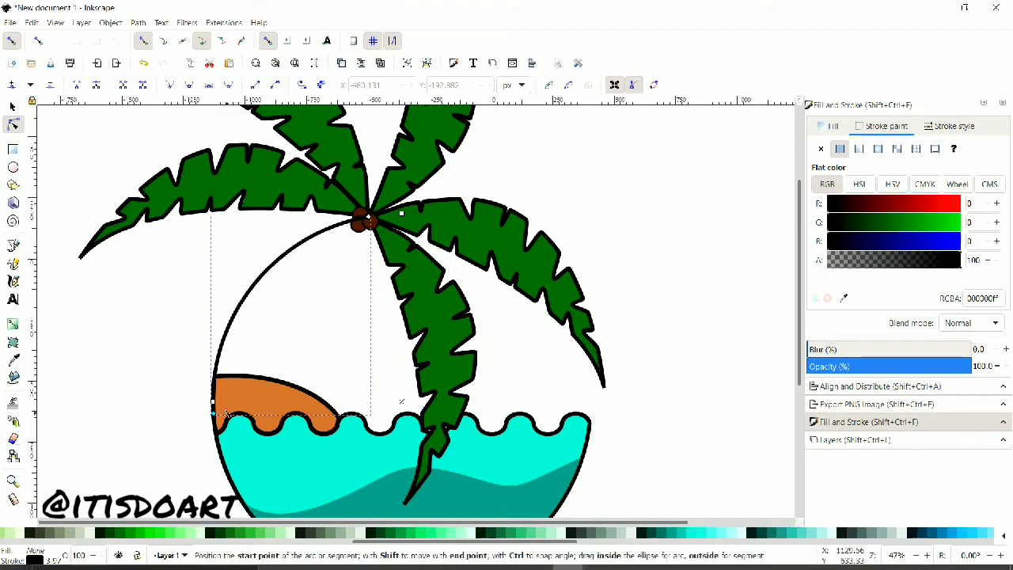
Step: Give the arc a long-dash stroke pattern
left_click(950, 126)
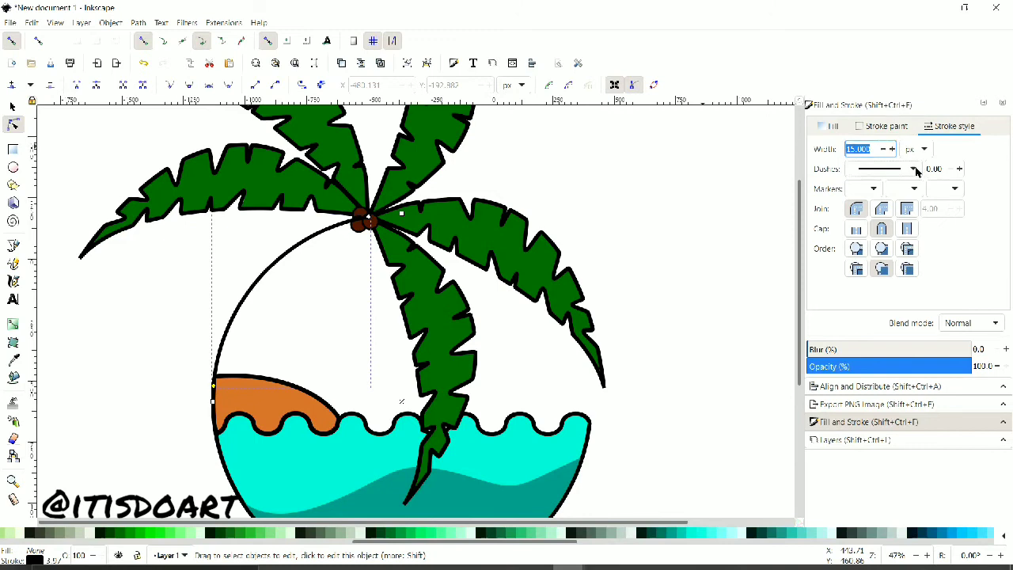
left_click(913, 169)
left_click(902, 514)
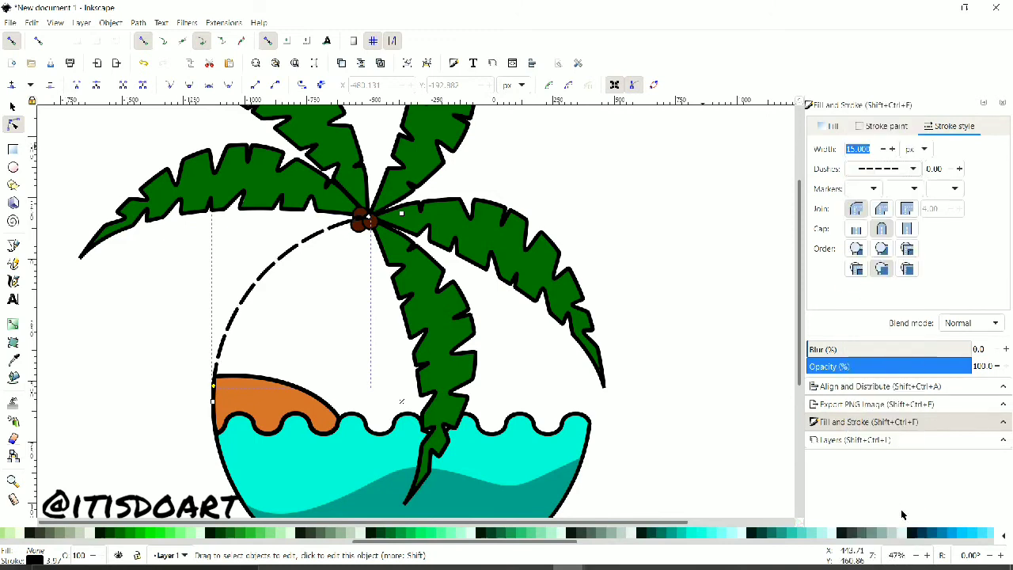
left_click(12, 106)
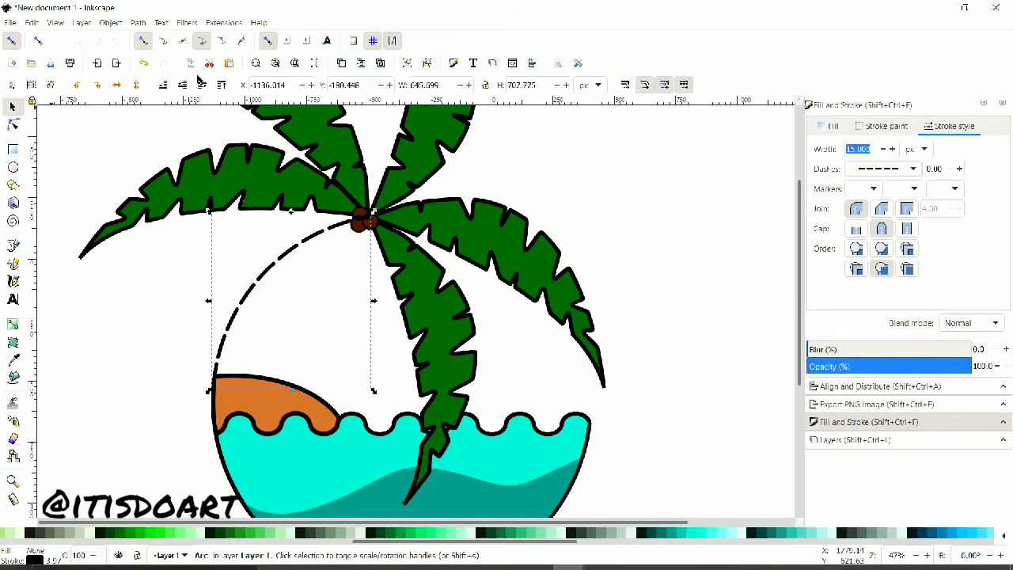
left_click(625, 193)
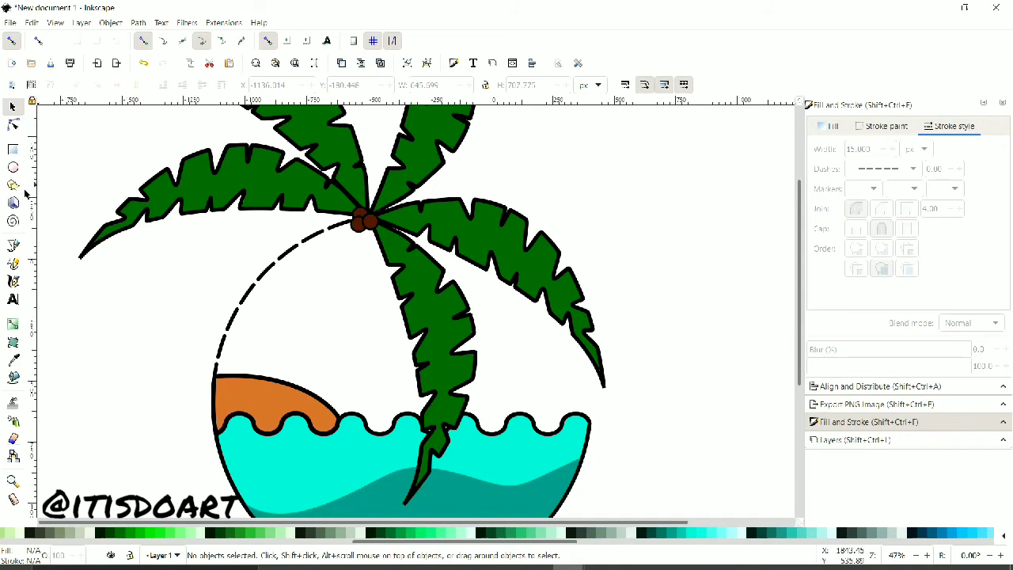
Step: Draw a small spiral right of the trunk with an orange outline
key("i")
left_click_drag(510, 333, 518, 345)
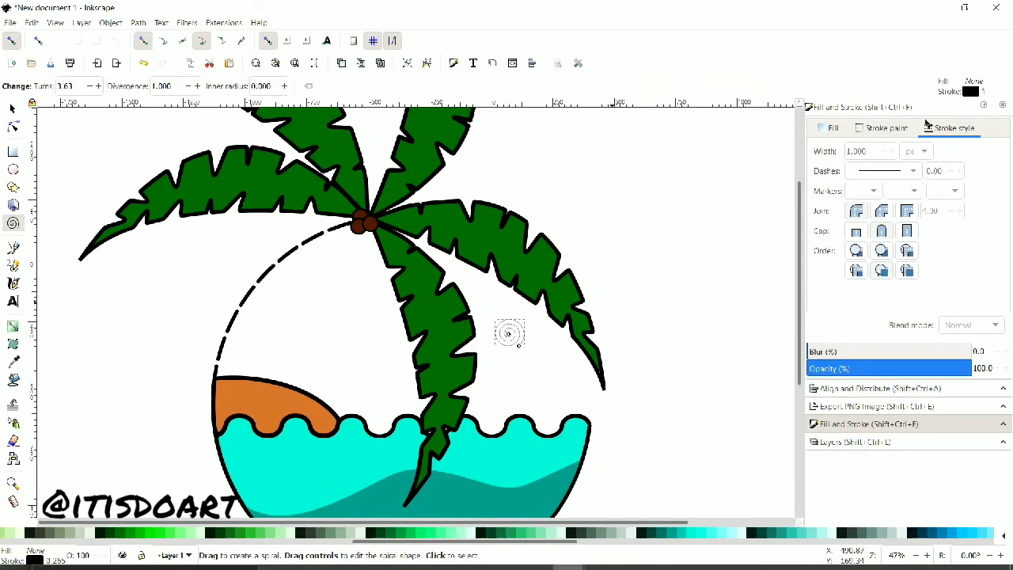
left_click(883, 127)
left_click_drag(827, 205, 940, 205)
mouse_move(828, 224)
left_mouse_down()
mouse_move(910, 224)
mouse_move(888, 229)
left_mouse_up()
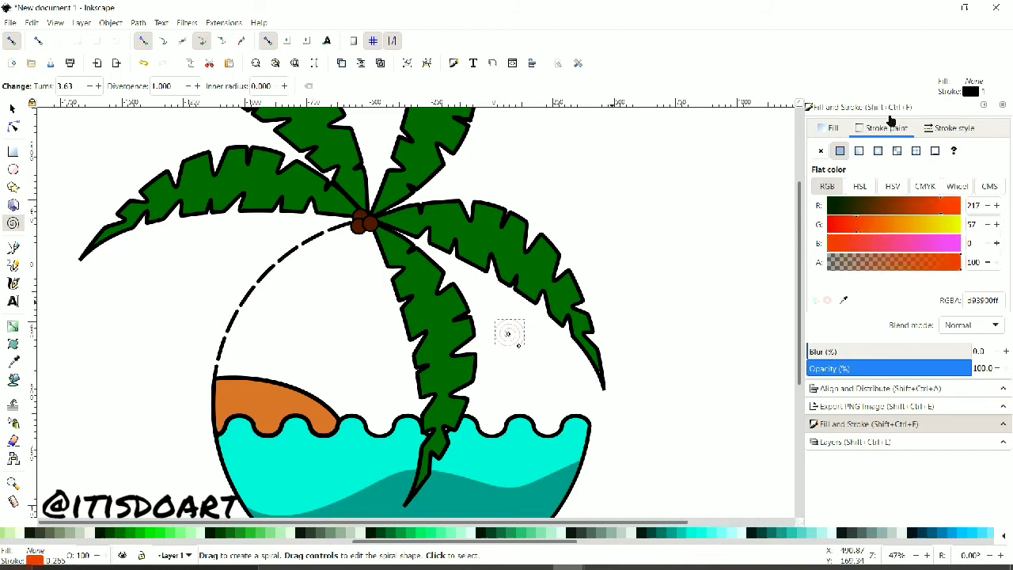
Step: Set the spiral's stroke width to 15 px and unroll it slightly from its outer end
left_click(949, 128)
triple_click(869, 152)
key("BackSpace")
type("10")
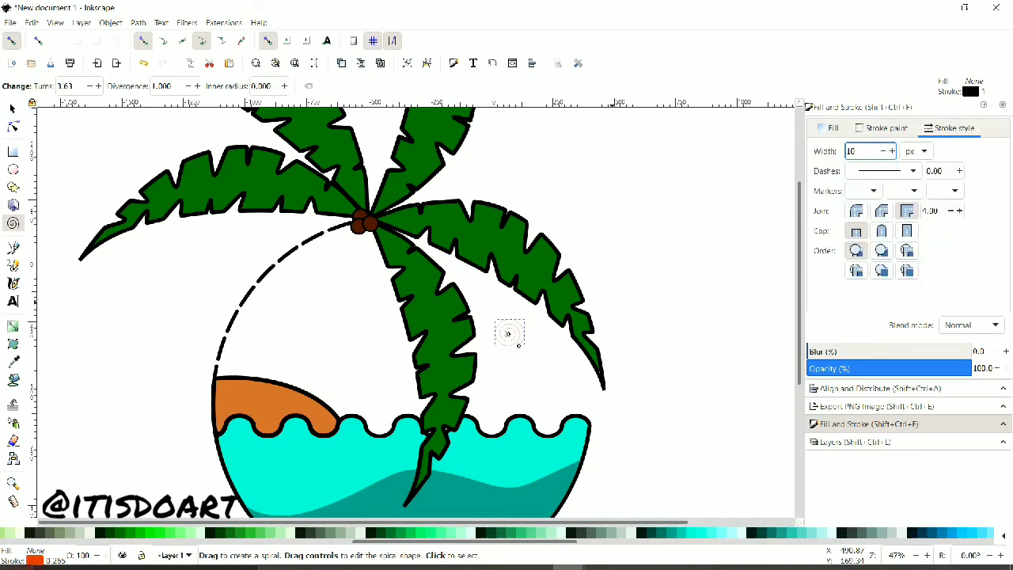
key("Return")
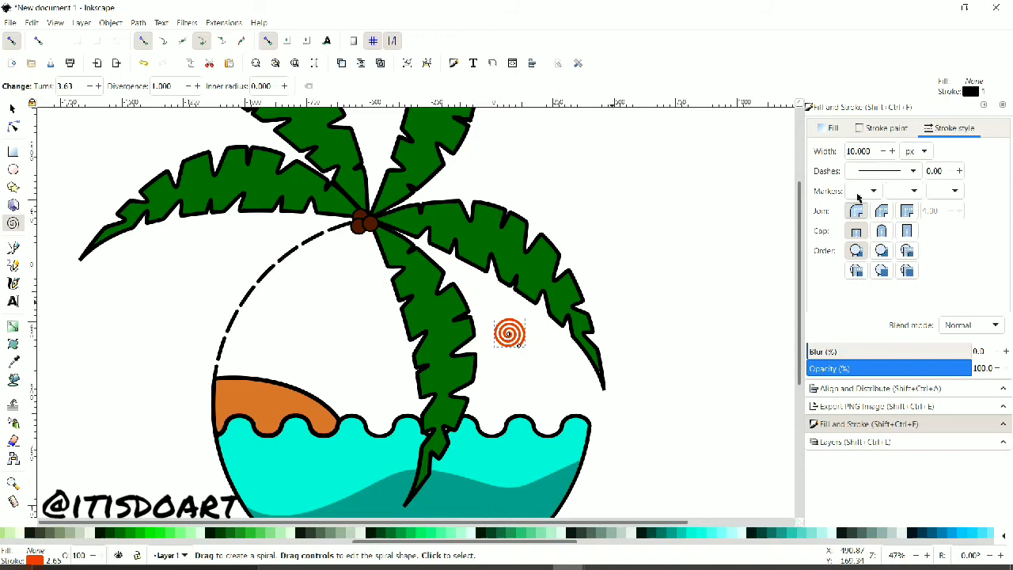
left_click(858, 151)
key("BackSpace")
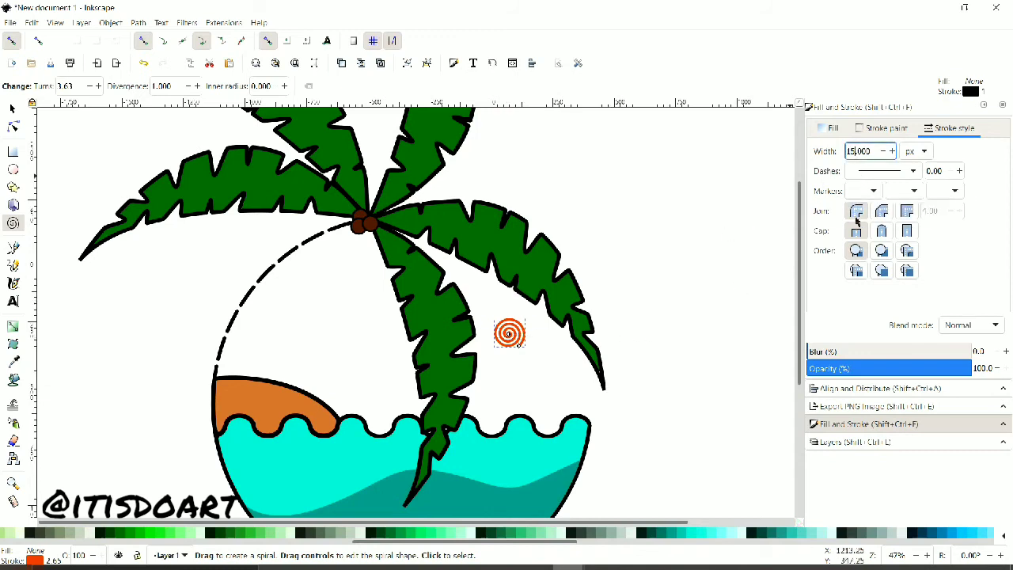
key("Return")
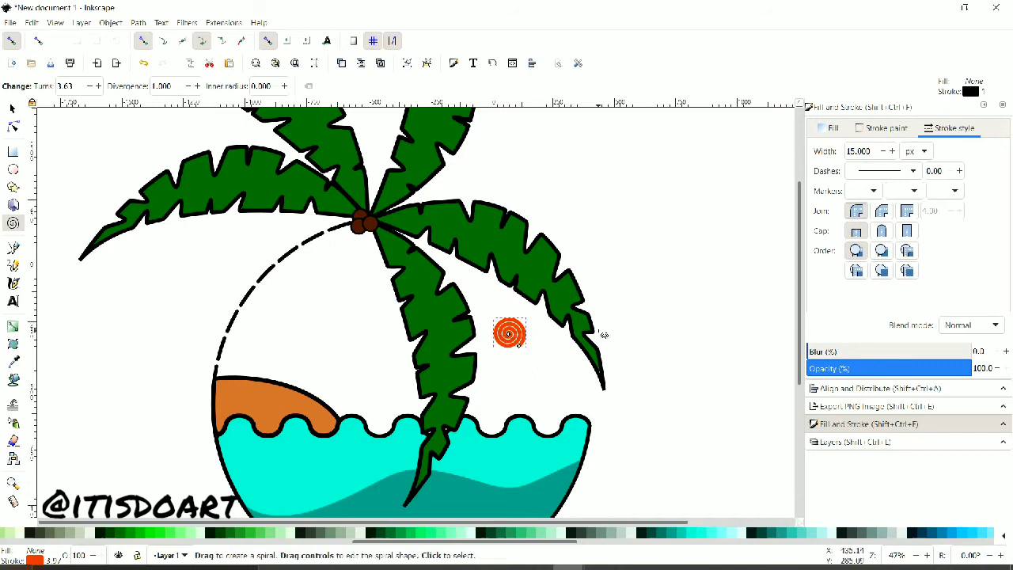
mouse_move(519, 345)
left_mouse_down()
mouse_move(527, 318)
mouse_move(496, 325)
left_mouse_up()
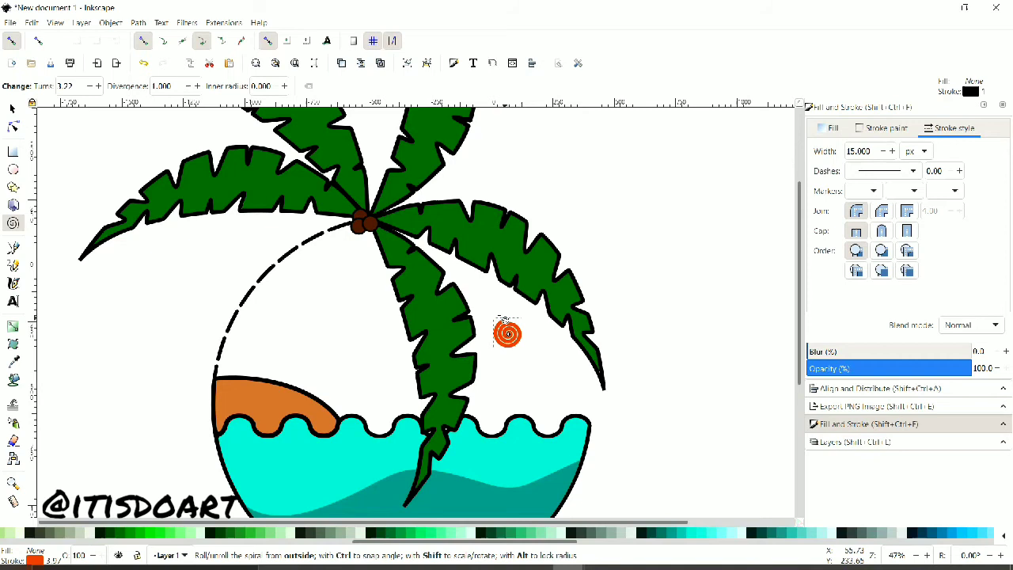
Step: Draw a circle over the spiral with no stroke and yellow fill, and lower it to the bottom
key("e")
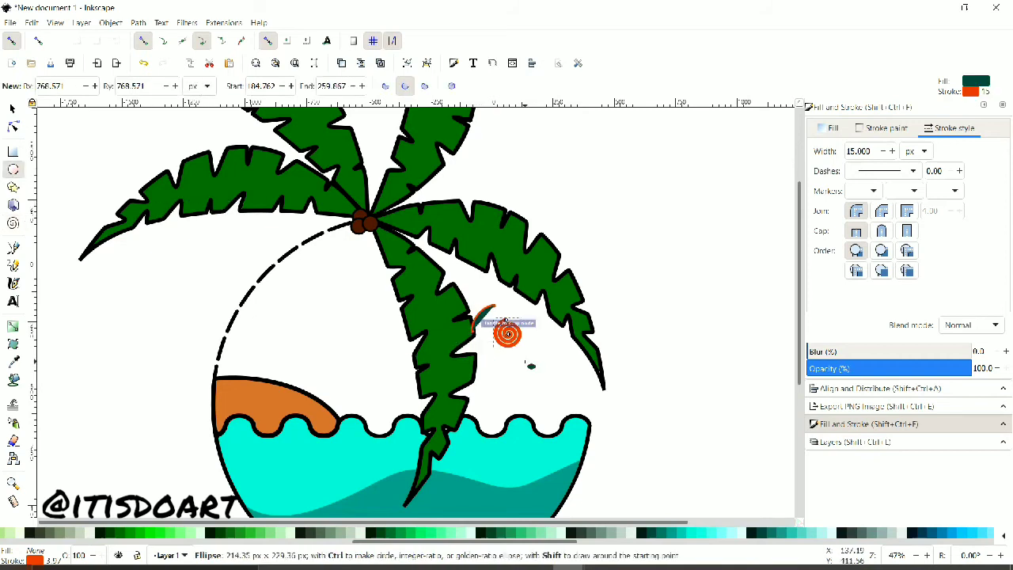
left_click_drag(473, 306, 545, 376)
left_click(886, 127)
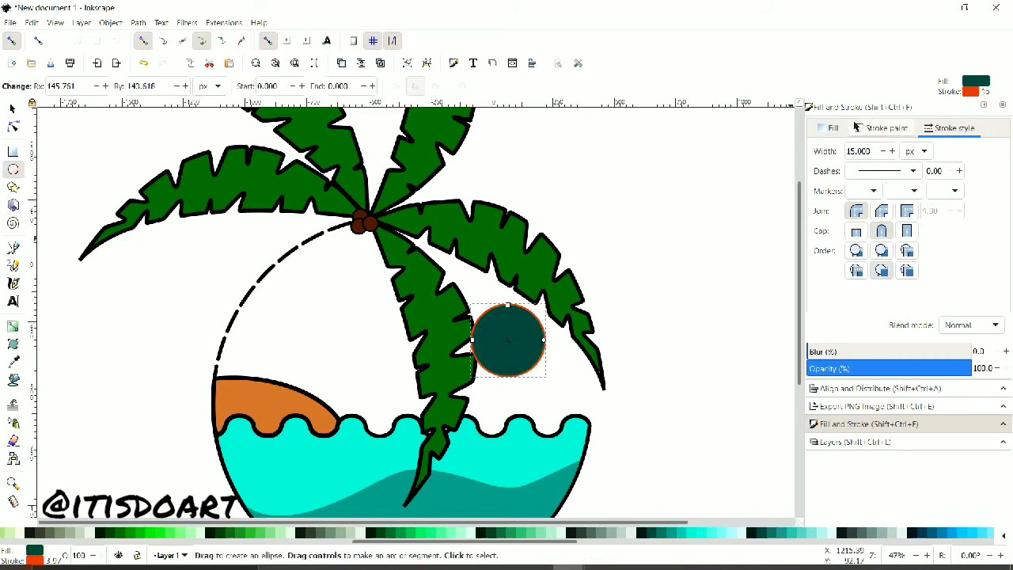
left_click(821, 151)
scroll(52, 541, "up", 5)
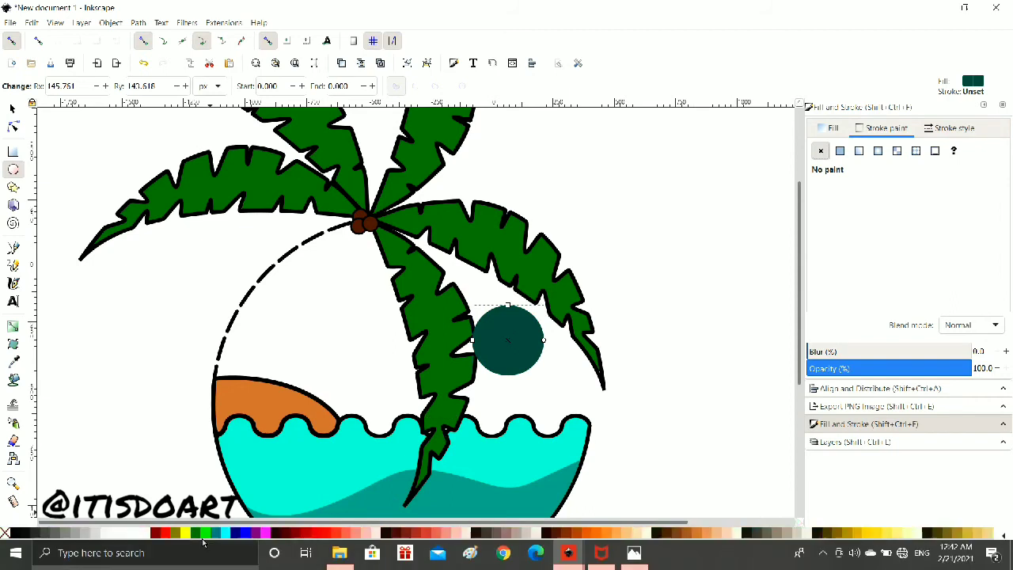
left_click(863, 531)
key("s")
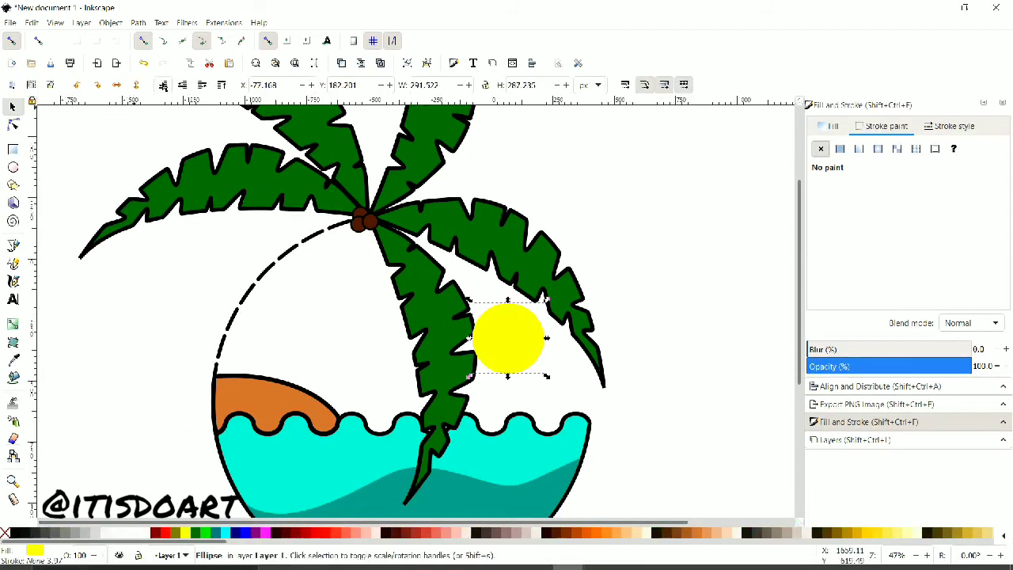
left_click(163, 84)
Step: Centre the yellow circle on the spiral and blur it into a soft glow
left_click(506, 337, "shift")
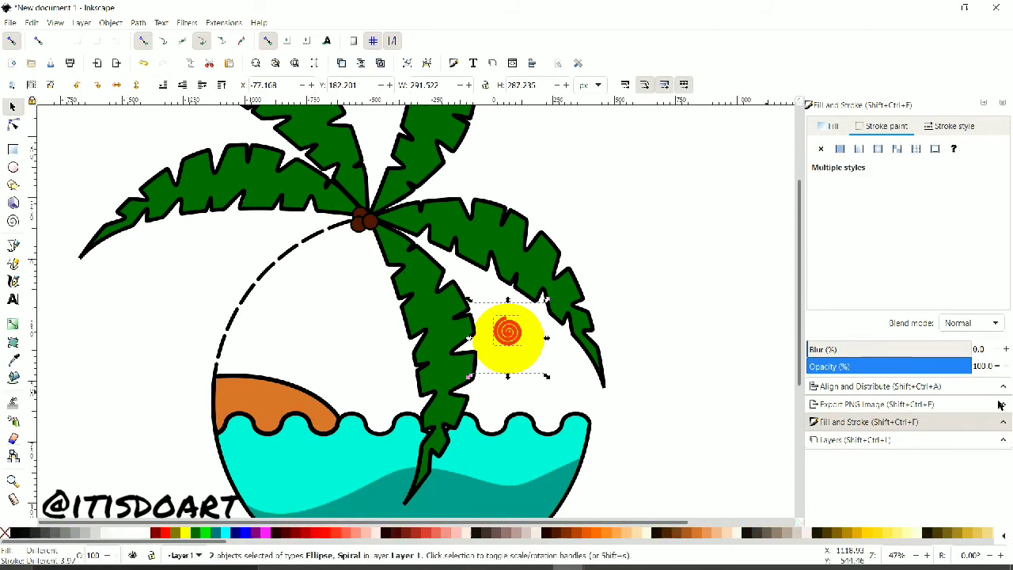
left_click(880, 386)
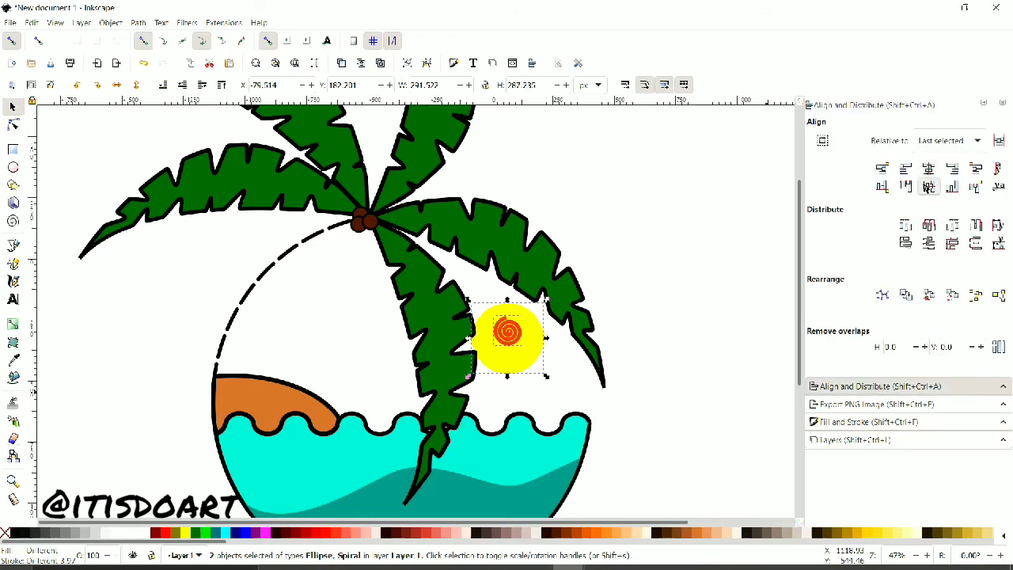
left_click(928, 186)
left_click(532, 324)
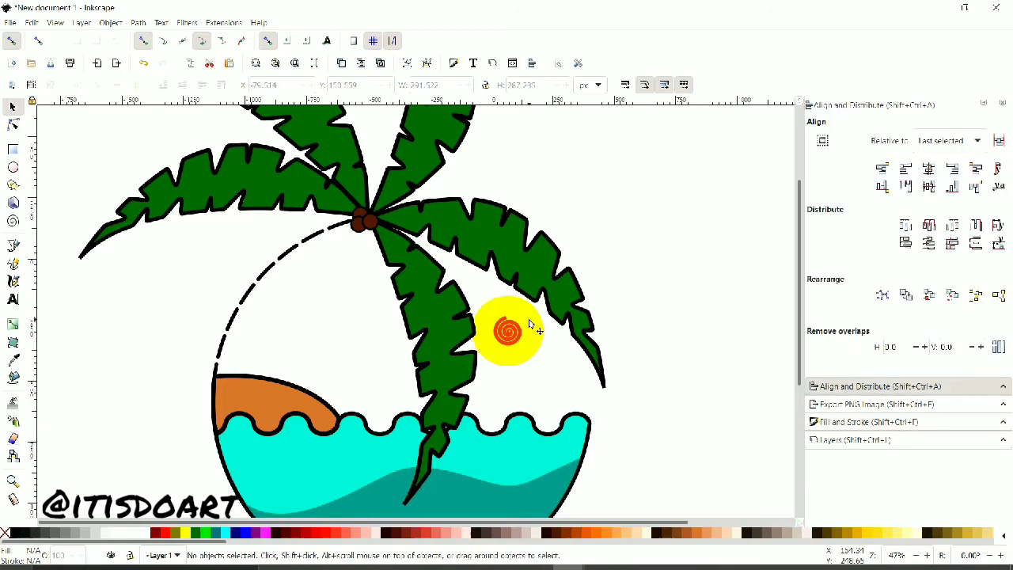
left_click(852, 422)
mouse_move(853, 349)
left_mouse_down()
mouse_move(965, 349)
mouse_move(870, 348)
mouse_move(917, 348)
left_mouse_up()
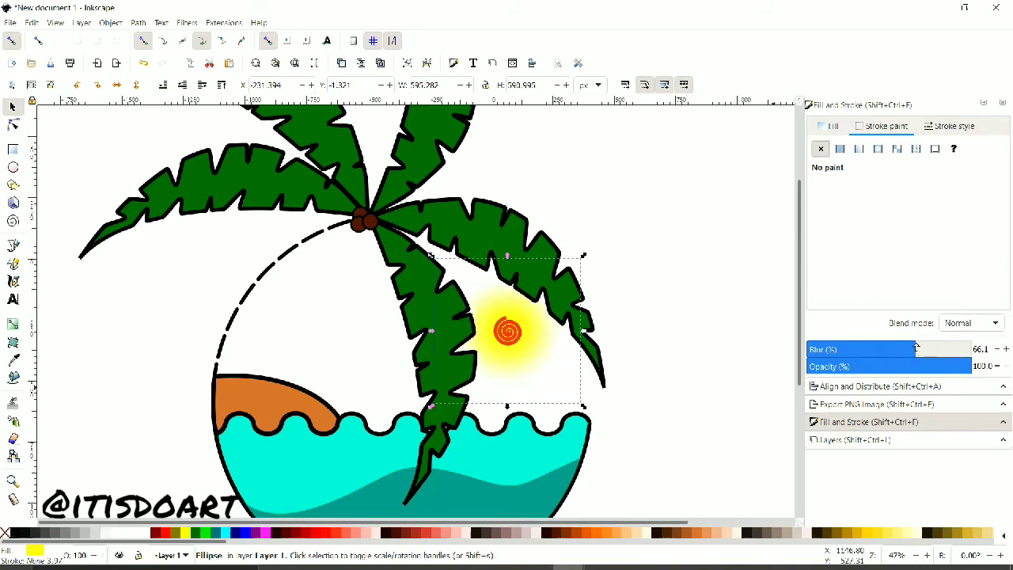
left_click(655, 317)
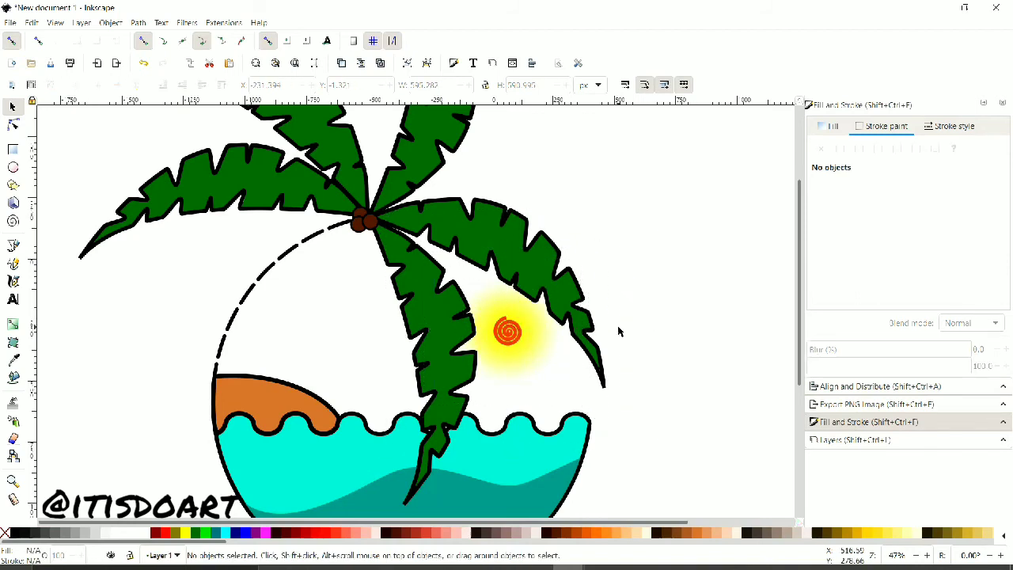
Step: Recolour the spiral's stroke golden orange #E99000 using the HSL and RGB sliders
left_click(507, 331)
left_click(901, 229)
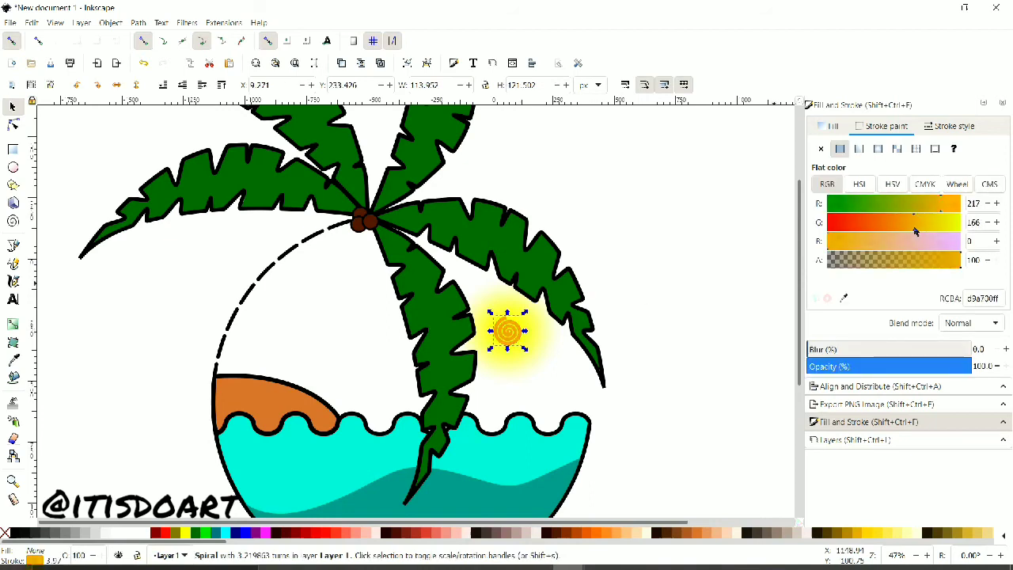
left_click(859, 186)
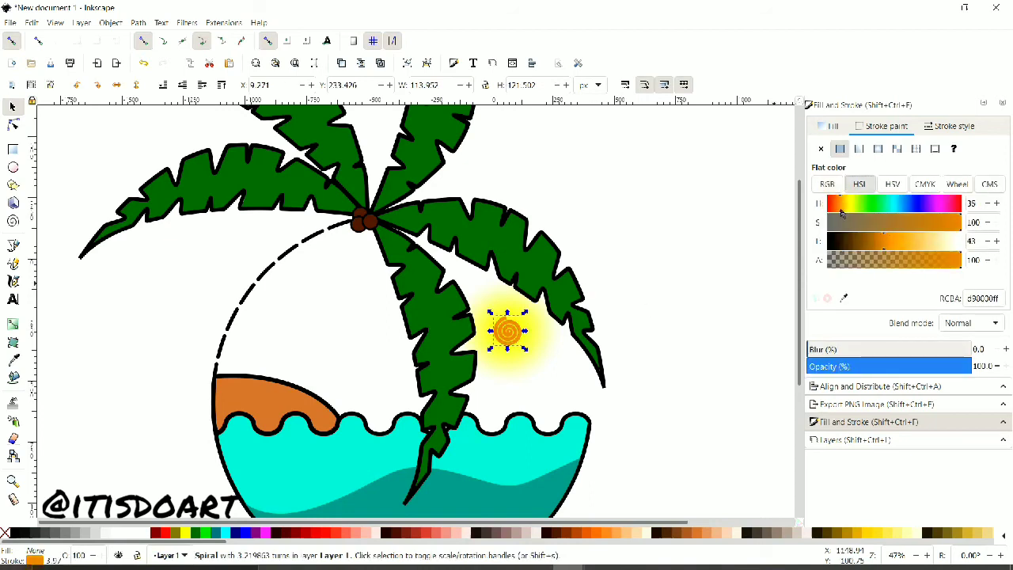
left_click(848, 204)
left_click(893, 241)
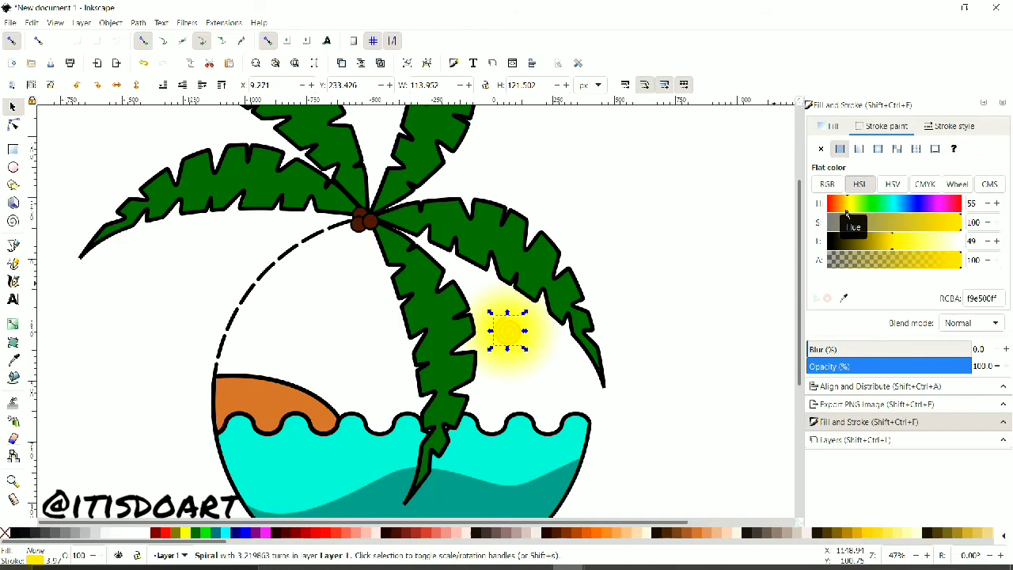
left_click(843, 204)
left_click(889, 241)
left_click_drag(888, 247, 886, 248)
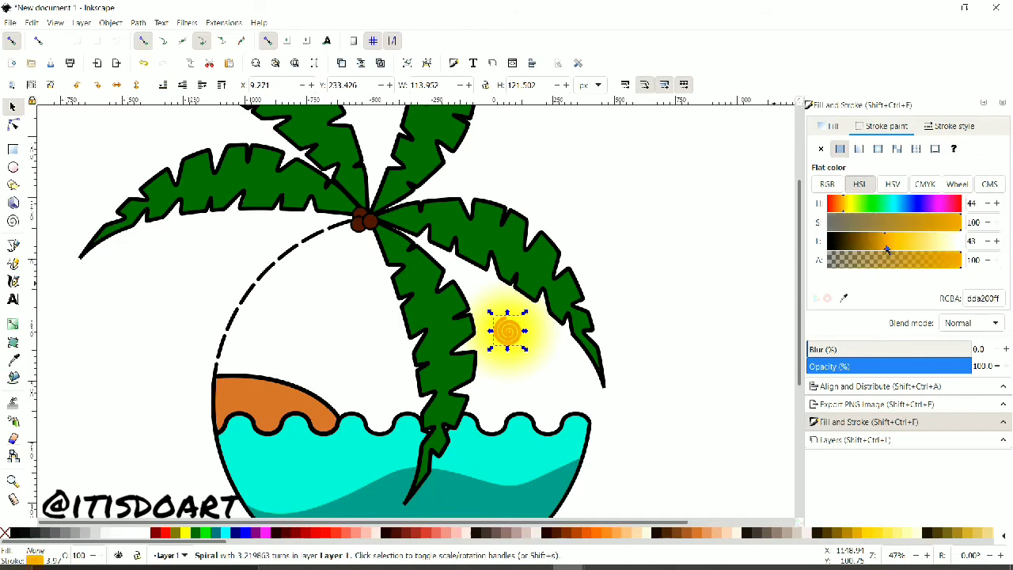
left_click(828, 183)
left_click(905, 228)
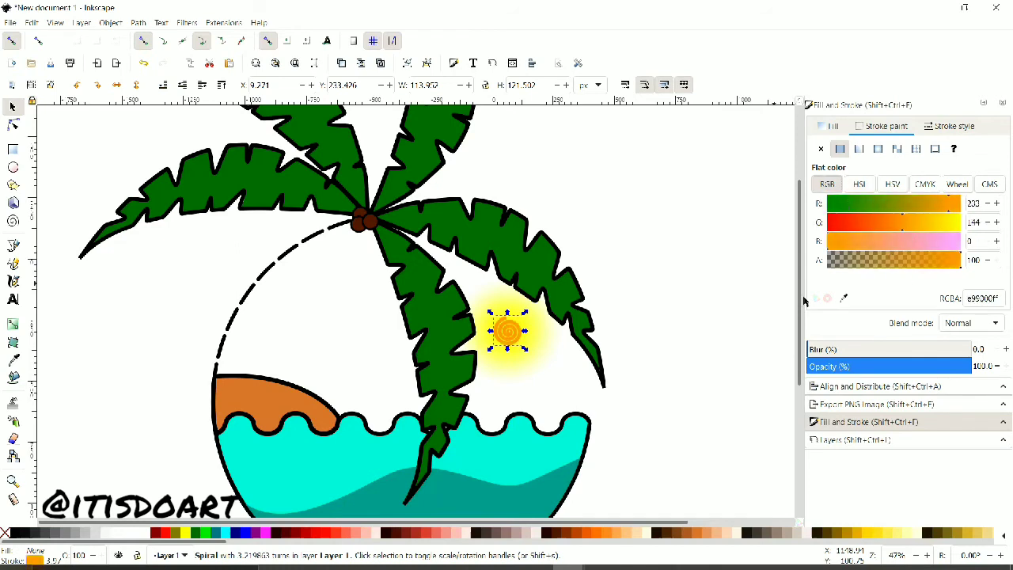
left_click(772, 306)
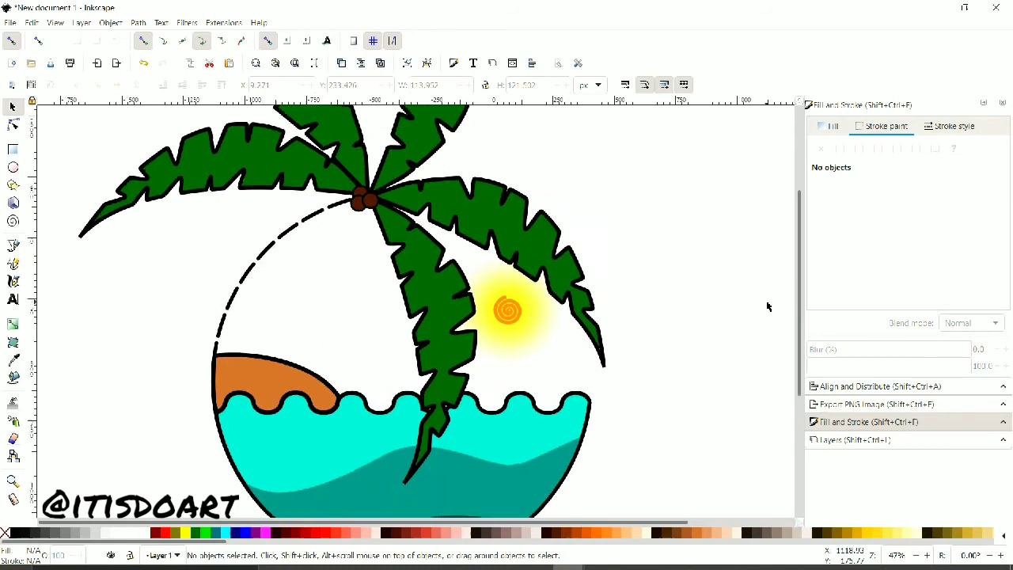
Step: Draw an ellipse right of the palm fronds with no fill and a black outline
left_click(13, 167)
left_click_drag(639, 231, 693, 265)
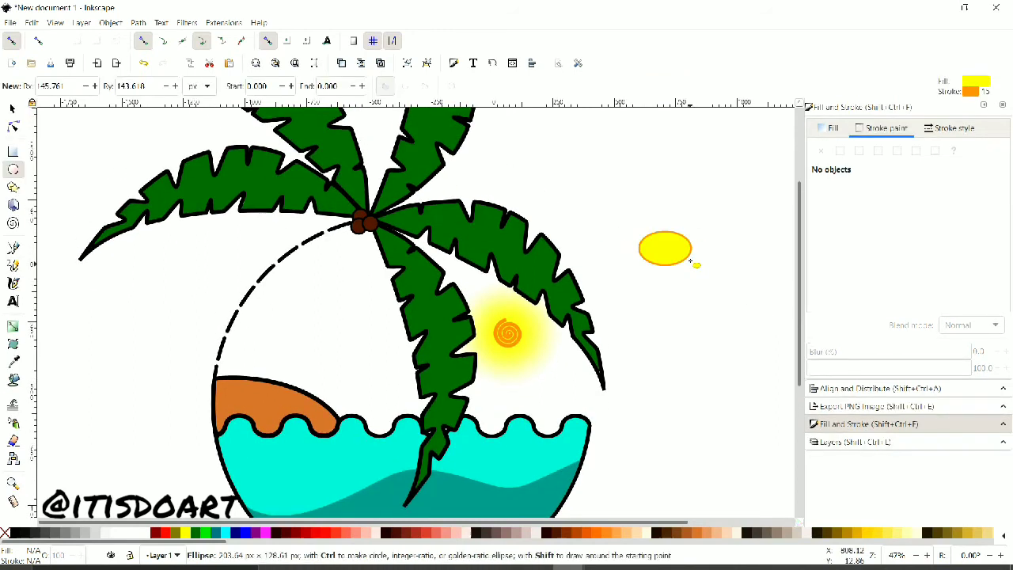
left_click(821, 151)
left_click(883, 127)
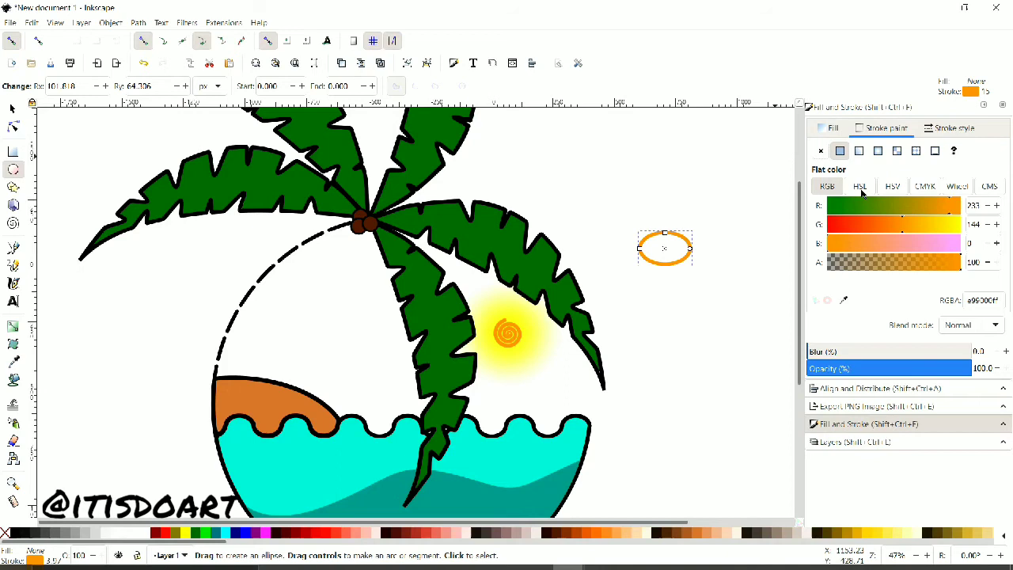
left_click(860, 186)
left_click_drag(886, 243, 827, 242)
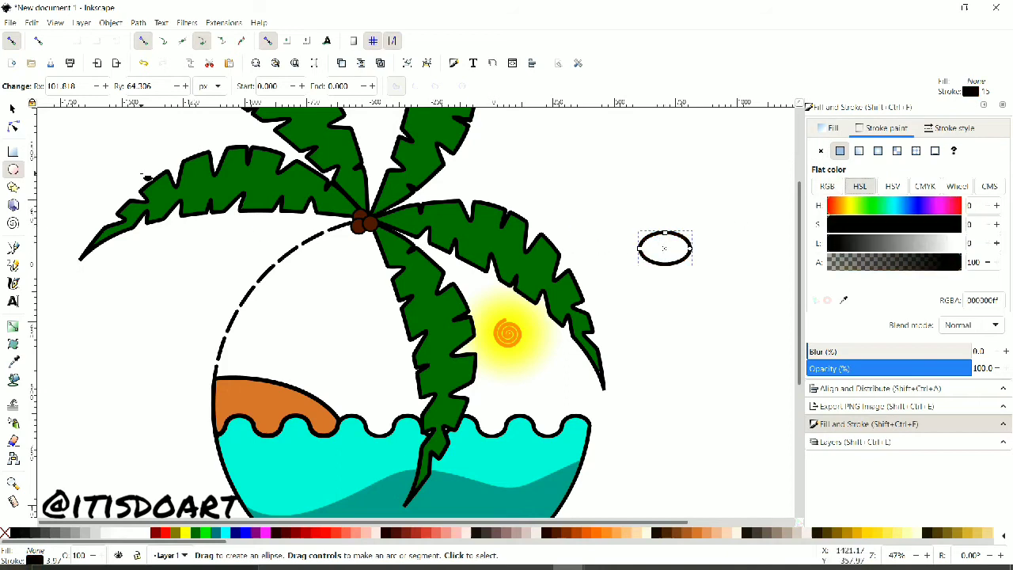
Step: Resize the ellipse into a circle and duplicate it, shifting the copy right
left_click(11, 109)
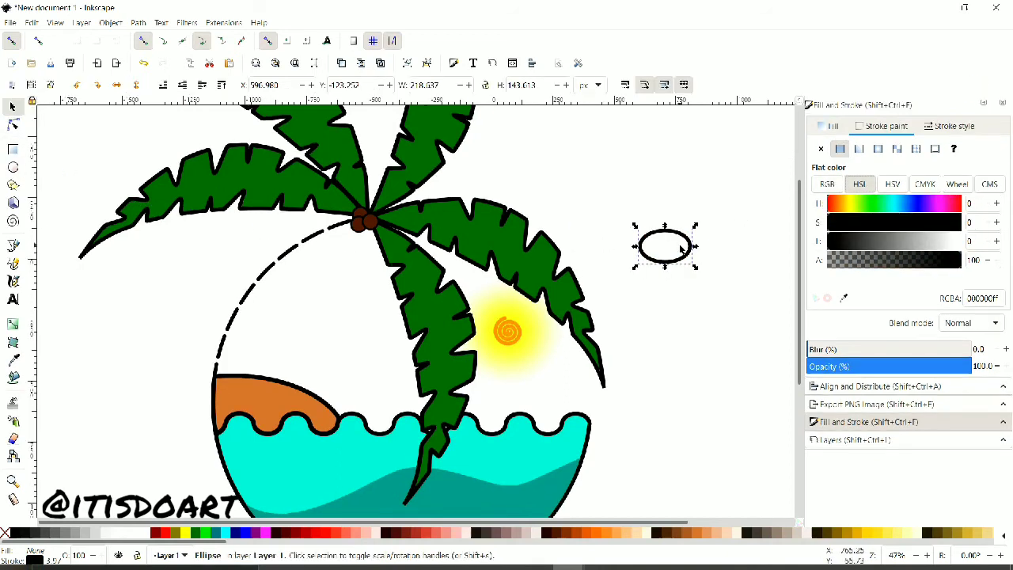
mouse_move(695, 246)
left_mouse_down()
mouse_move(679, 247)
mouse_move(691, 245)
left_mouse_up()
right_click(651, 223)
left_click(678, 303)
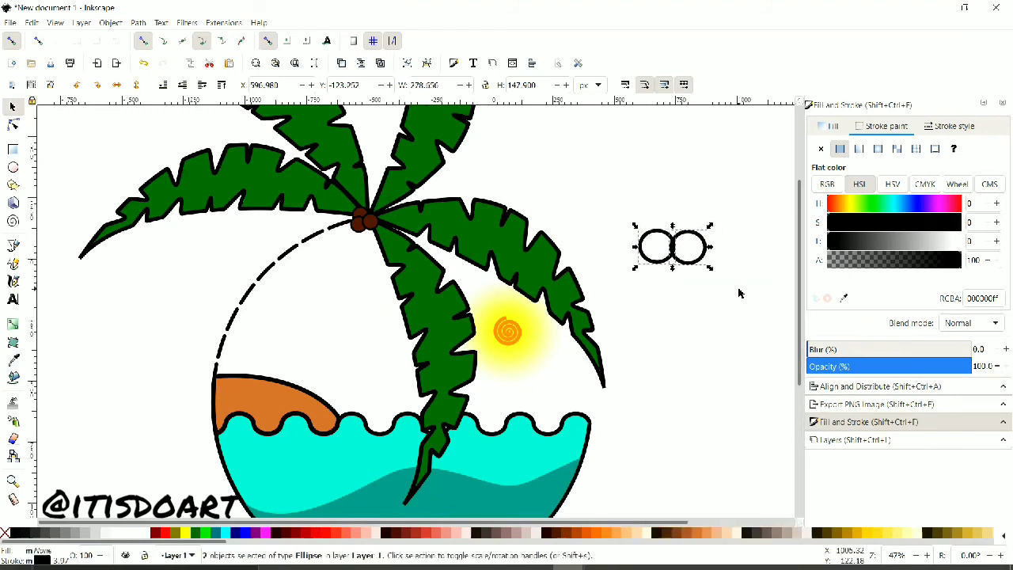
key("Escape")
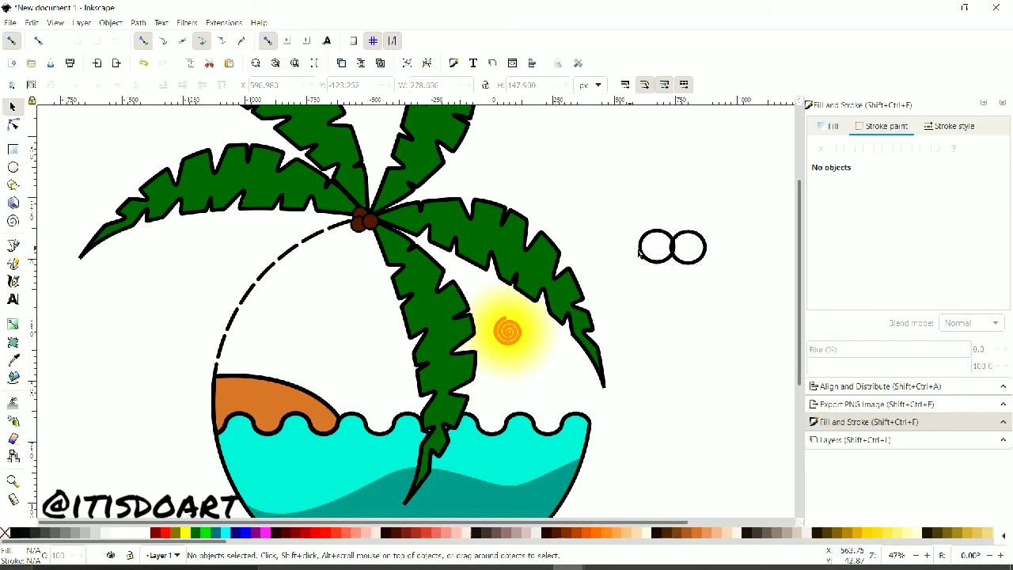
left_click(640, 251)
Step: Cut the left circle down to an open arc
scroll(651, 294, "up", 2, "ctrl")
key("n")
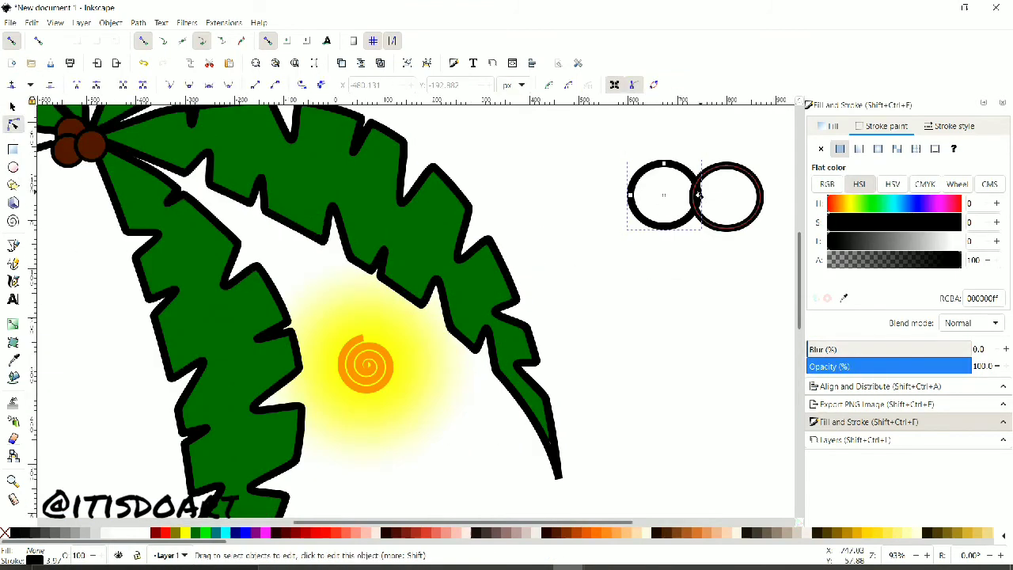
mouse_move(697, 195)
left_mouse_down()
mouse_move(694, 203)
mouse_move(631, 185)
left_mouse_up()
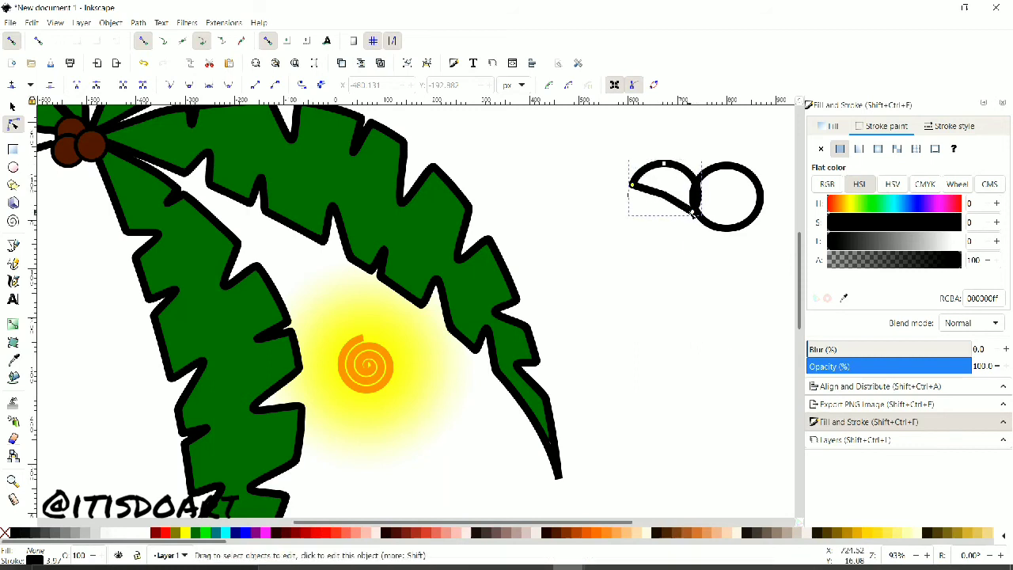
key("Escape")
left_click(673, 207)
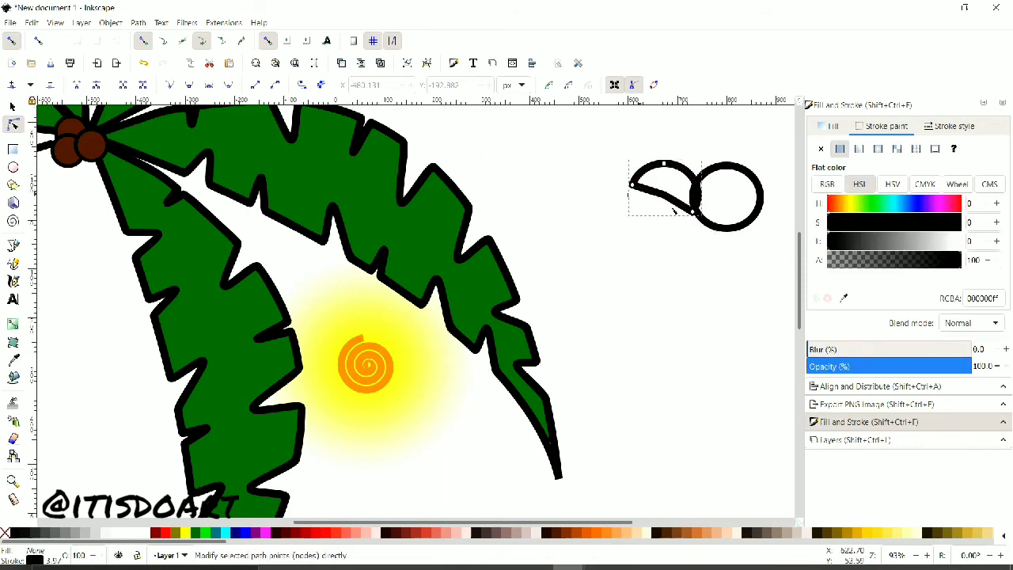
key("e")
left_click(414, 86)
Step: Trim the right circle into an upper half-circle and match the left arc's end to it
left_click_drag(764, 202, 761, 204)
left_click_drag(694, 202, 697, 201)
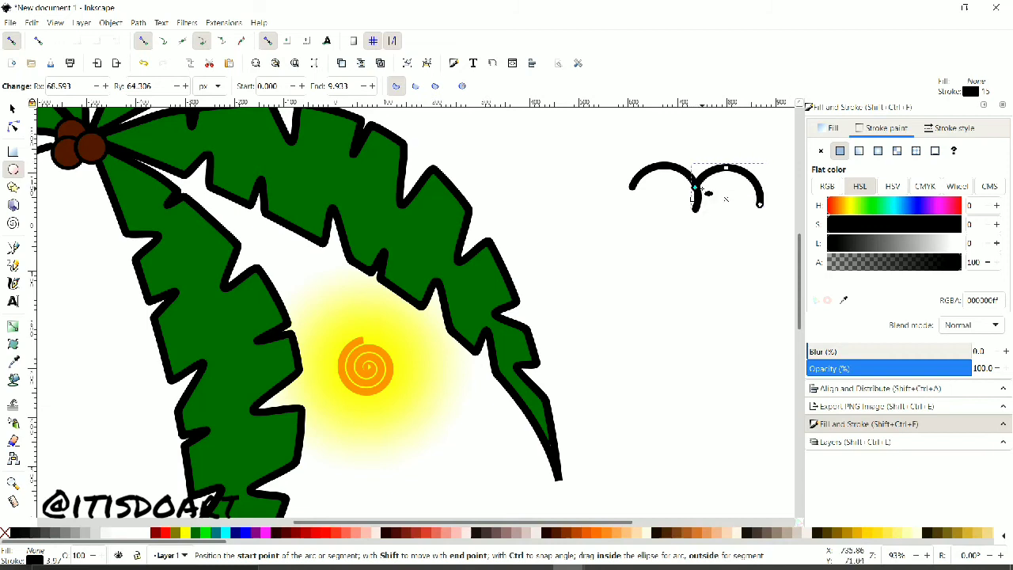
left_click(696, 204)
left_click_drag(698, 194, 699, 198)
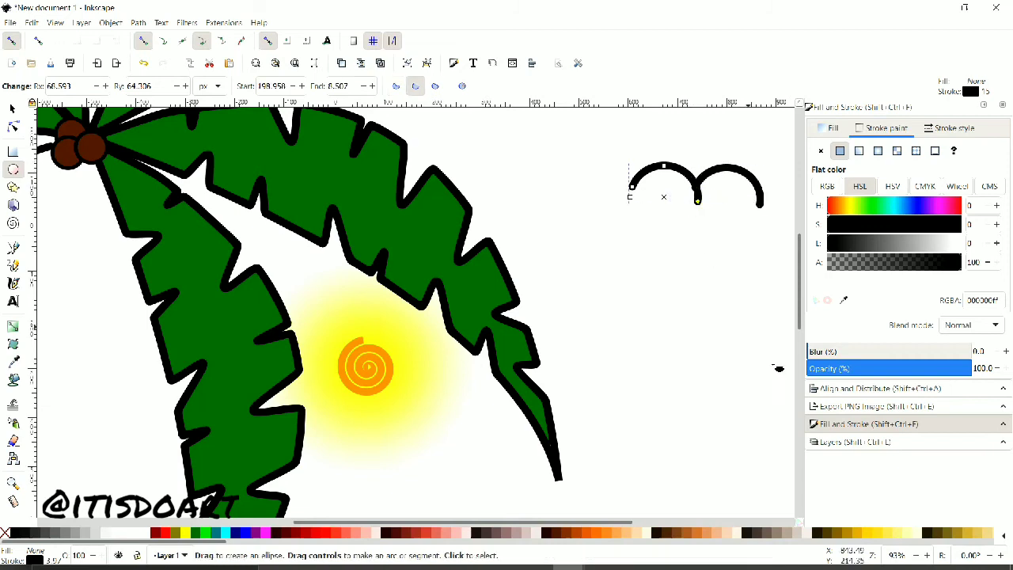
scroll(907, 549, "down", 2)
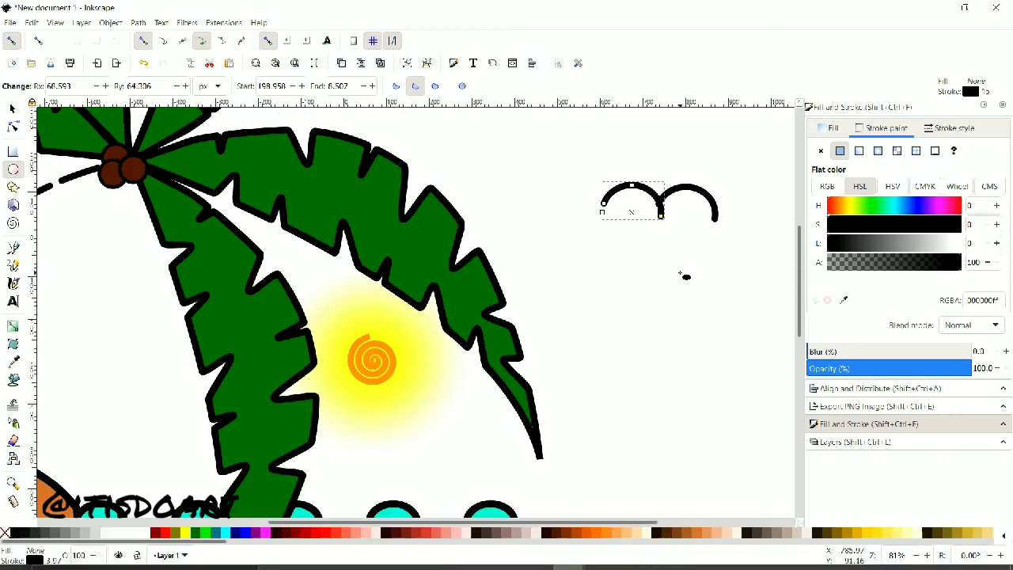
left_click(683, 274)
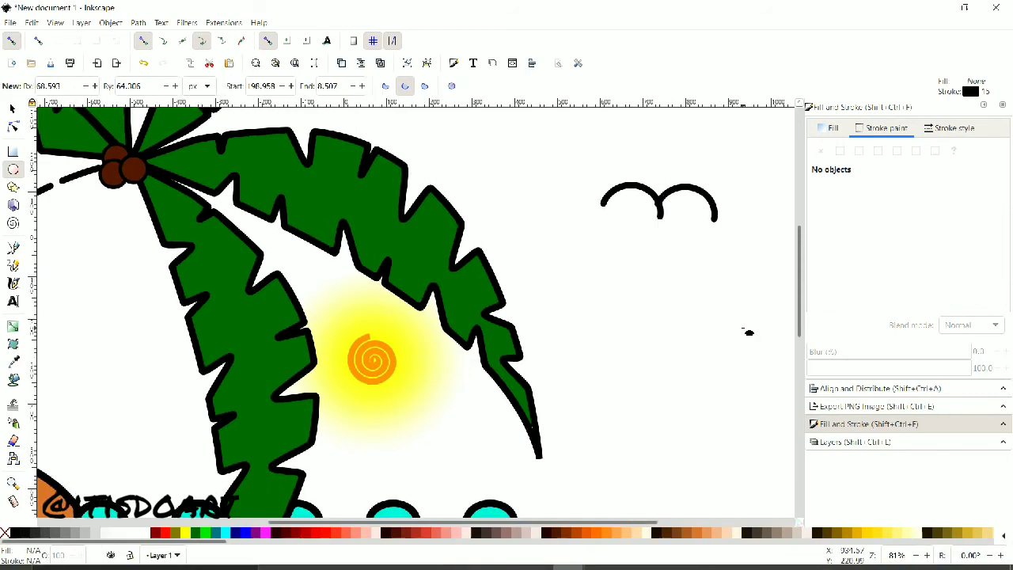
Step: Refine the right arc's end as an open arc and delete the stray tiny ellipse
left_click(718, 212)
left_click_drag(719, 212, 726, 212)
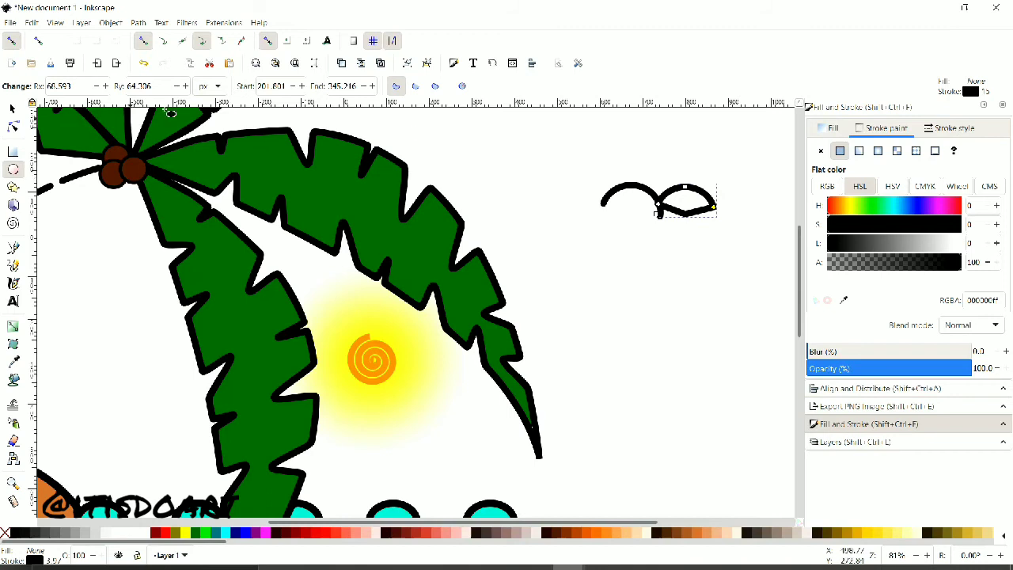
left_click(414, 85)
left_click(658, 210)
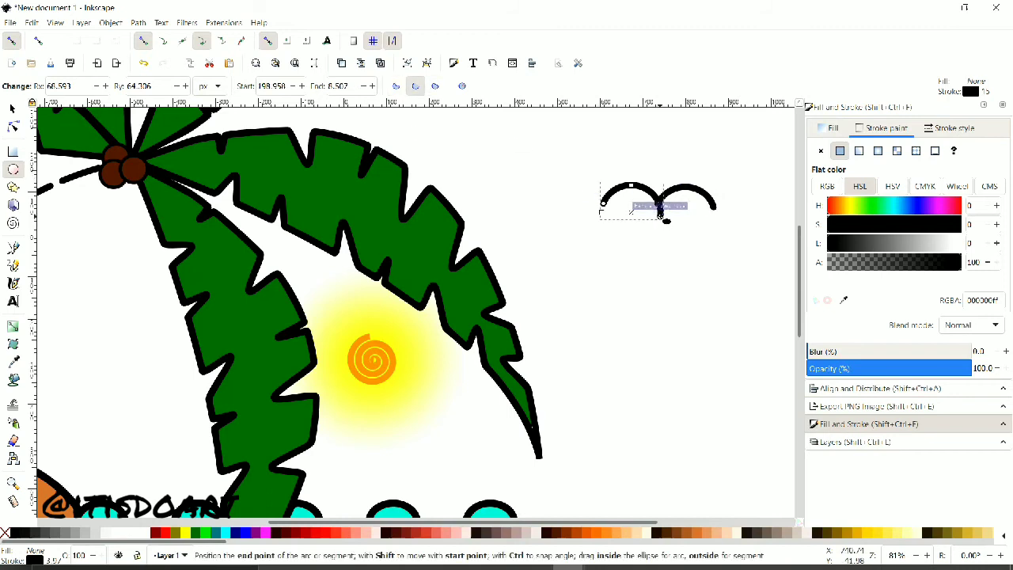
left_click(665, 212)
left_click_drag(672, 194, 689, 197)
key("Delete")
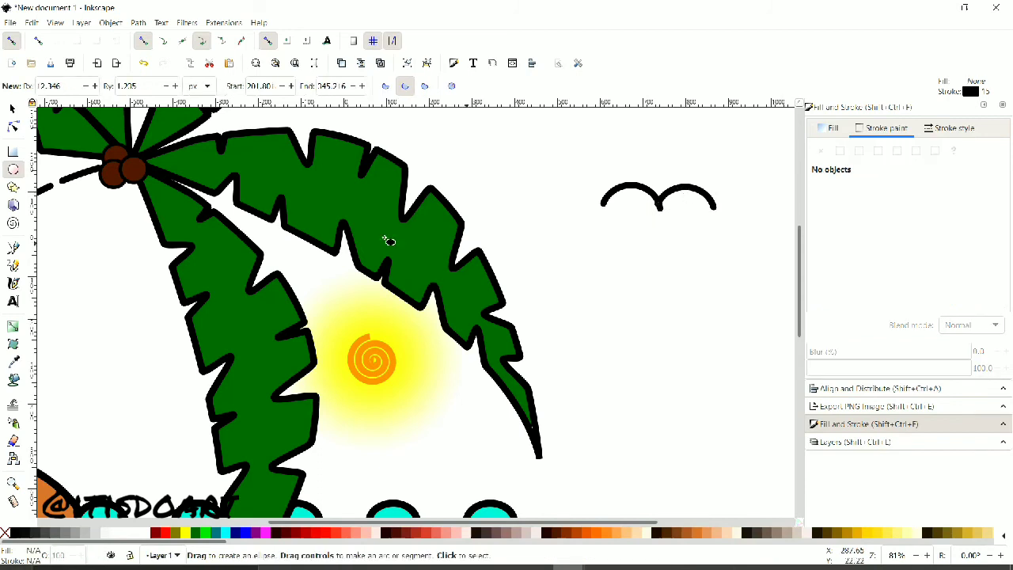
key("s")
left_click(682, 190)
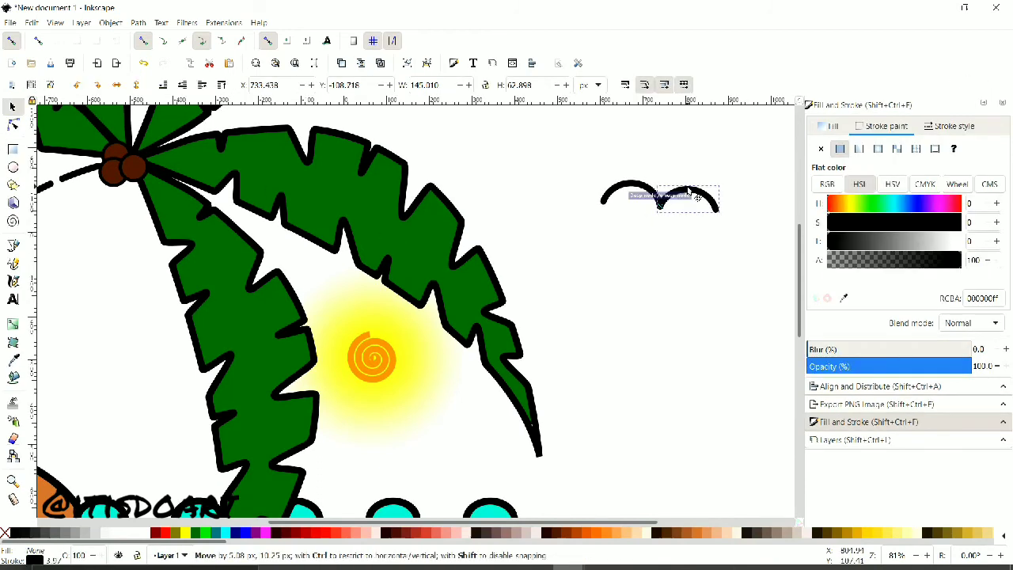
left_click(548, 162)
Step: Move the seagull into the circle's upper left and group its two arcs
key("minus")
key("minus")
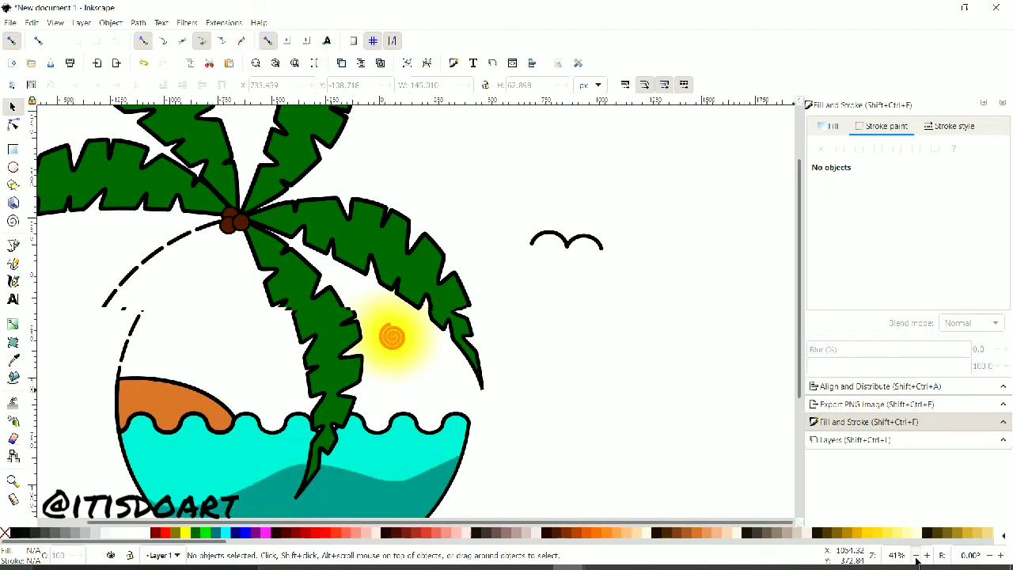
key("minus")
left_click(513, 277)
mouse_move(513, 277)
left_mouse_down()
mouse_move(488, 295)
mouse_move(261, 316)
mouse_move(433, 350)
mouse_move(435, 341)
left_mouse_up()
left_click(252, 314, "shift")
left_click(407, 63)
Step: Duplicate the seagull and place a smaller copy just below the sun
right_click(273, 321)
left_click(299, 291)
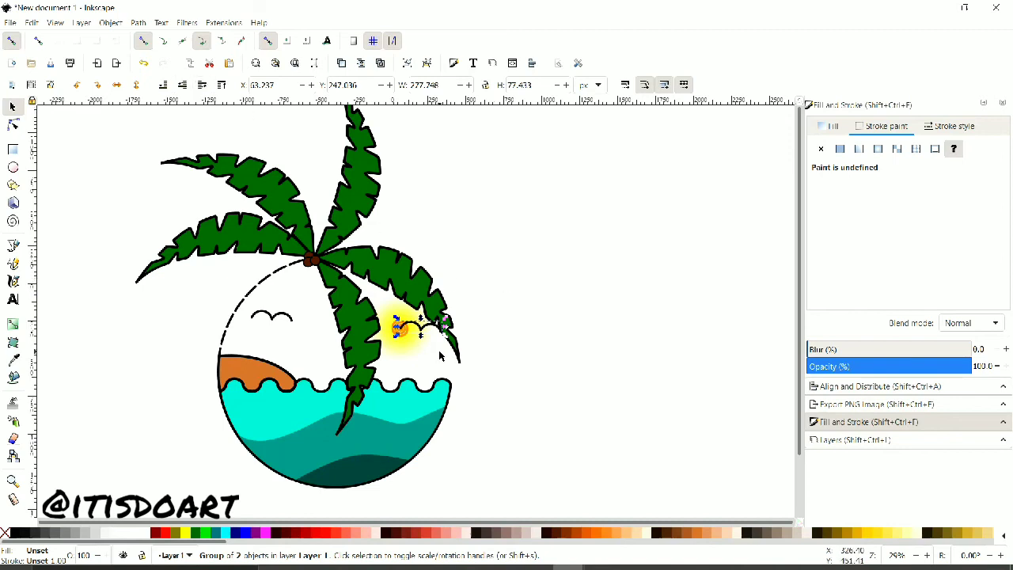
left_click_drag(422, 330, 440, 364)
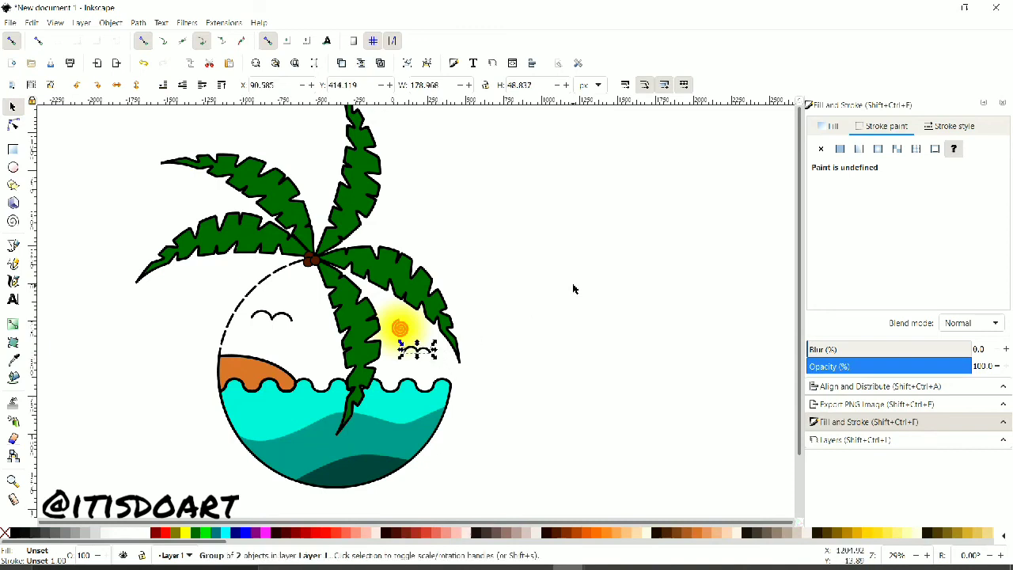
left_click(574, 288)
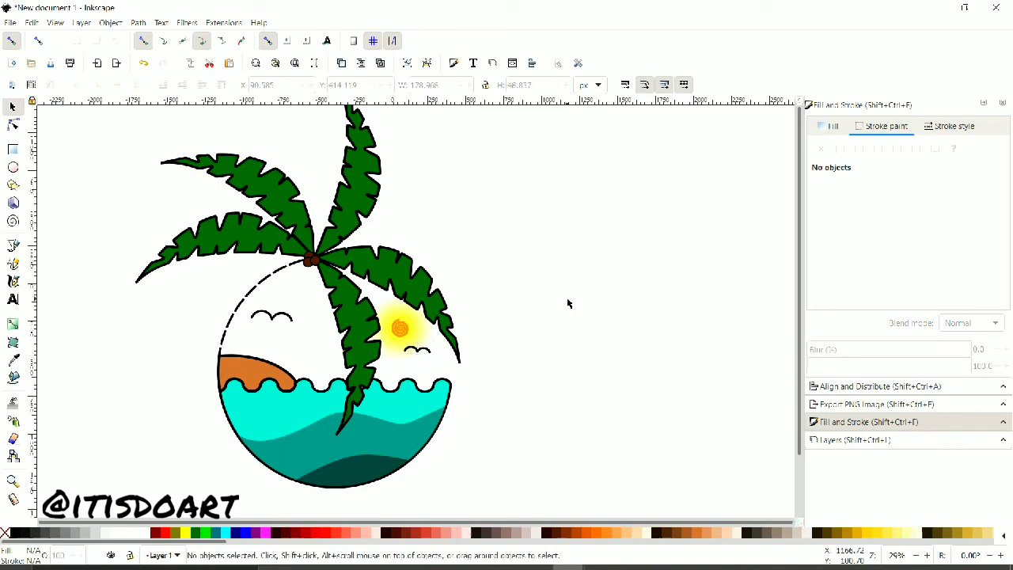
Step: Zoom and pan around the emblem to inspect its details up close
scroll(567, 303, "up", 2)
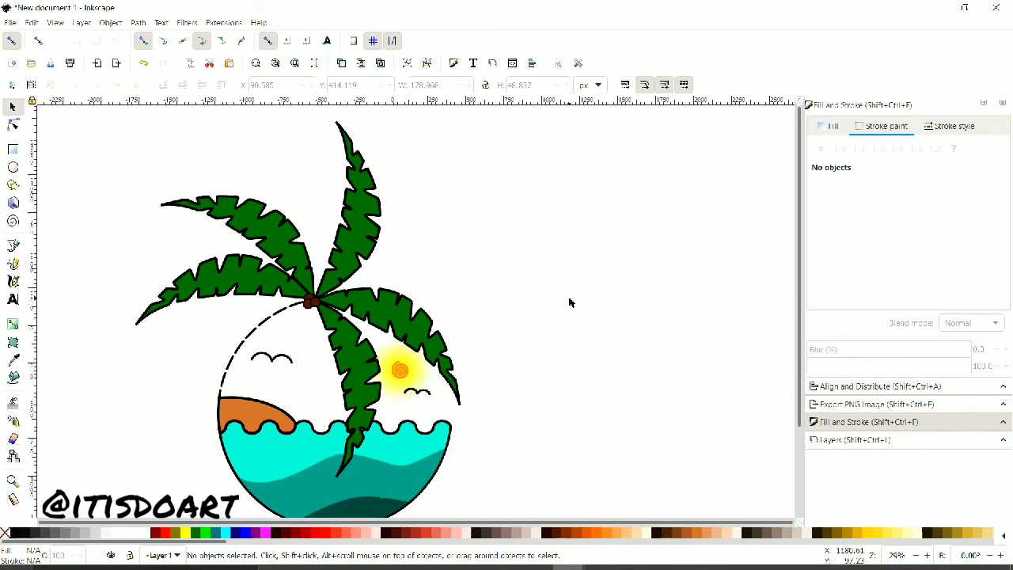
scroll(885, 542, "down", 1)
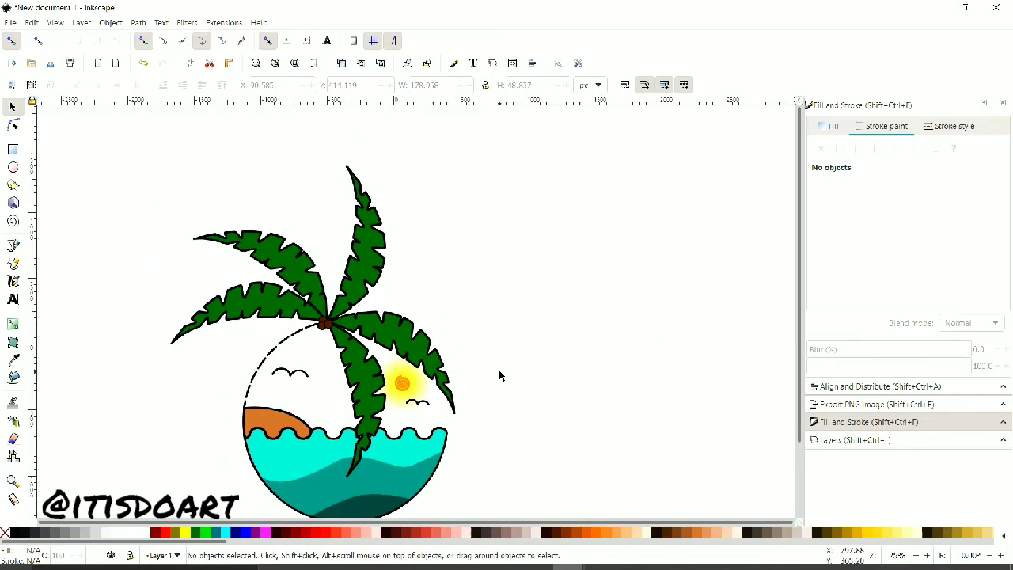
scroll(498, 370, "down", 1)
scroll(332, 341, "up", 1)
scroll(333, 341, "up", 3)
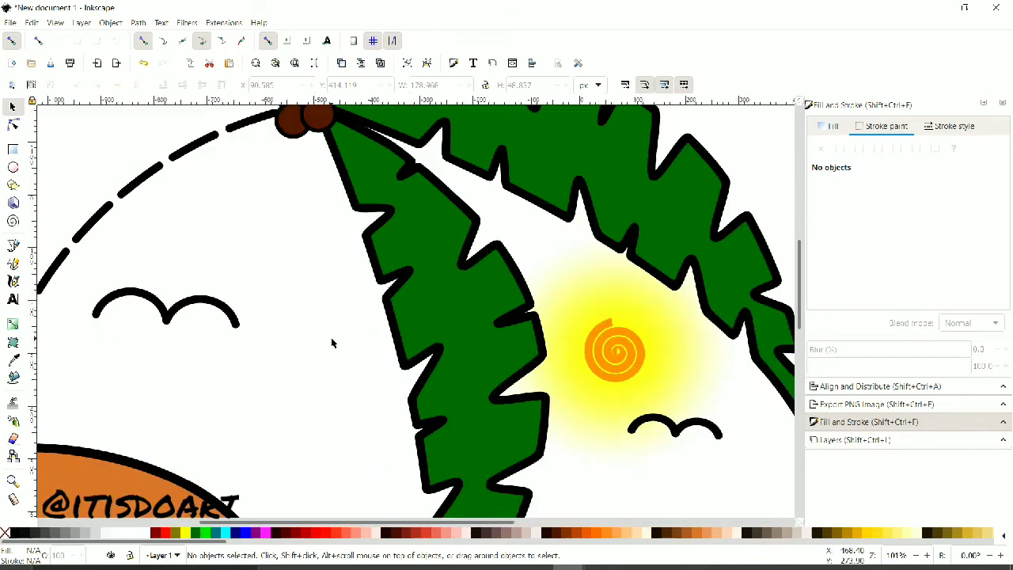
scroll(332, 342, "up", 1)
scroll(332, 342, "up", 1)
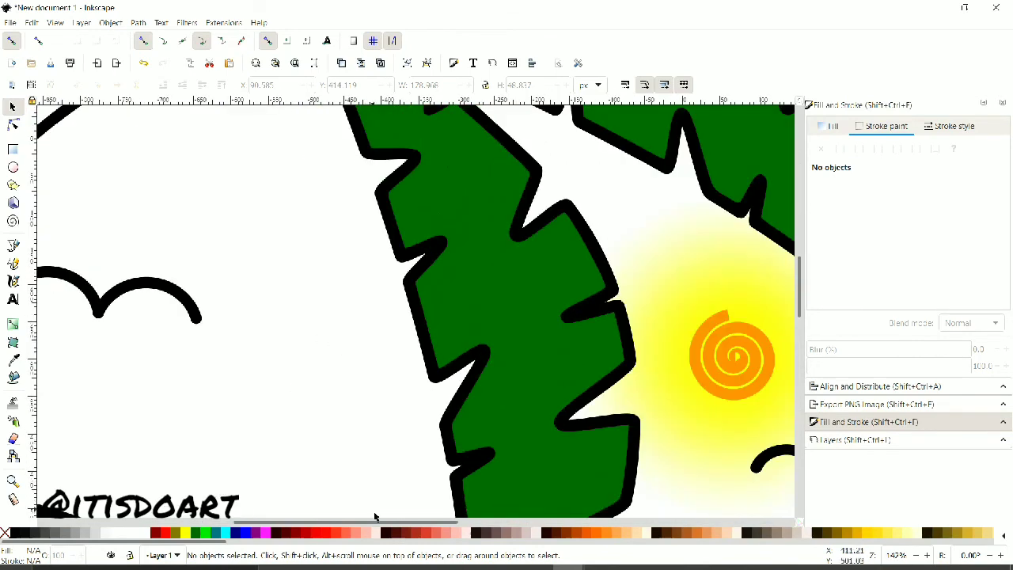
scroll(332, 341, "left", 5)
scroll(253, 409, "down", 5)
scroll(273, 486, "down", 5)
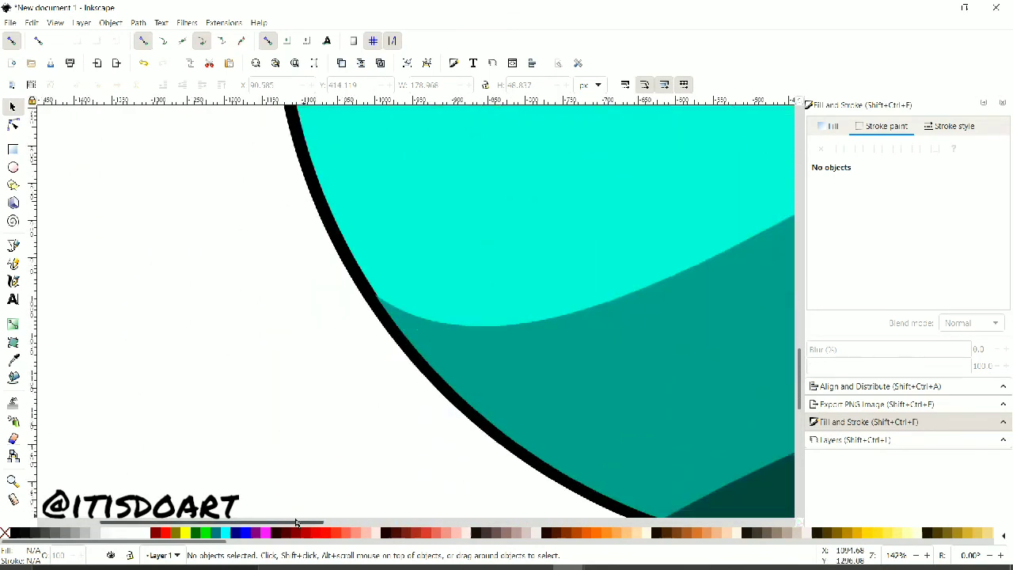
scroll(273, 486, "up", 5)
scroll(396, 396, "right", 5)
scroll(525, 378, "up", 5)
scroll(525, 378, "left", 5)
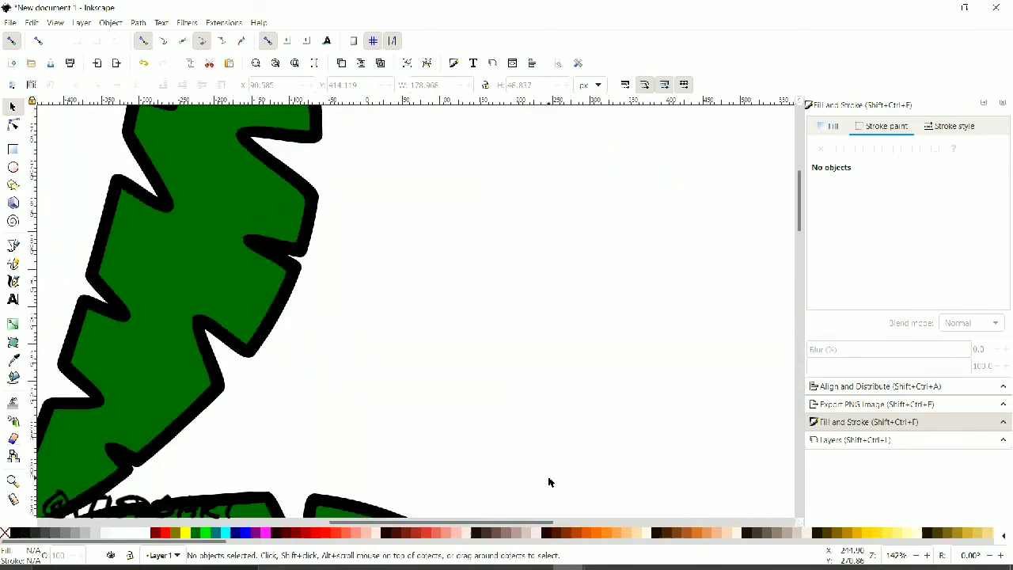
scroll(547, 479, "left", 5)
scroll(547, 480, "up", 3)
scroll(449, 378, "down", 5)
scroll(449, 378, "down", 5)
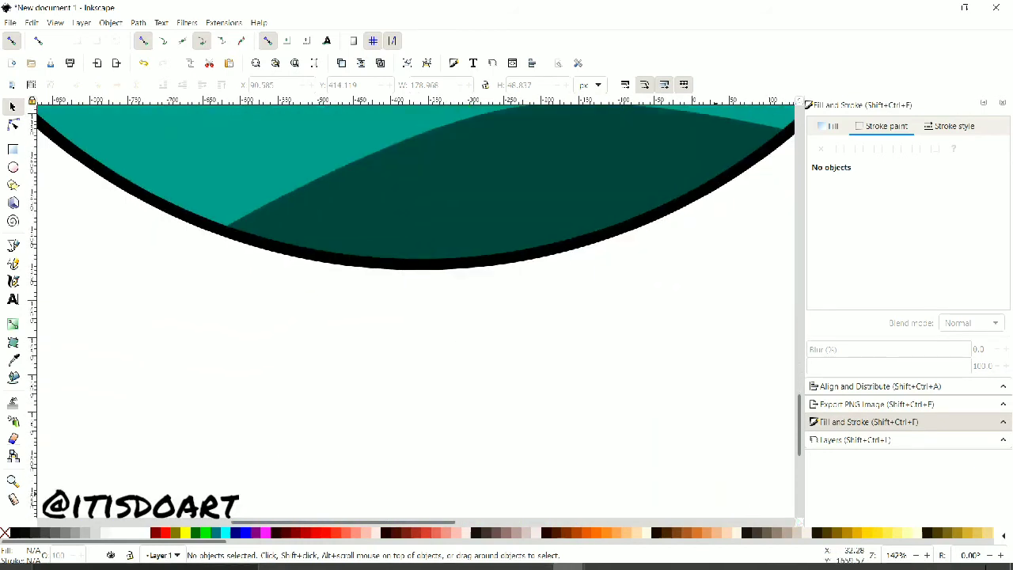
Step: Zoom back out to view the whole emblem and select the Text tool
left_click(915, 558)
left_click(915, 558)
left_click(915, 558)
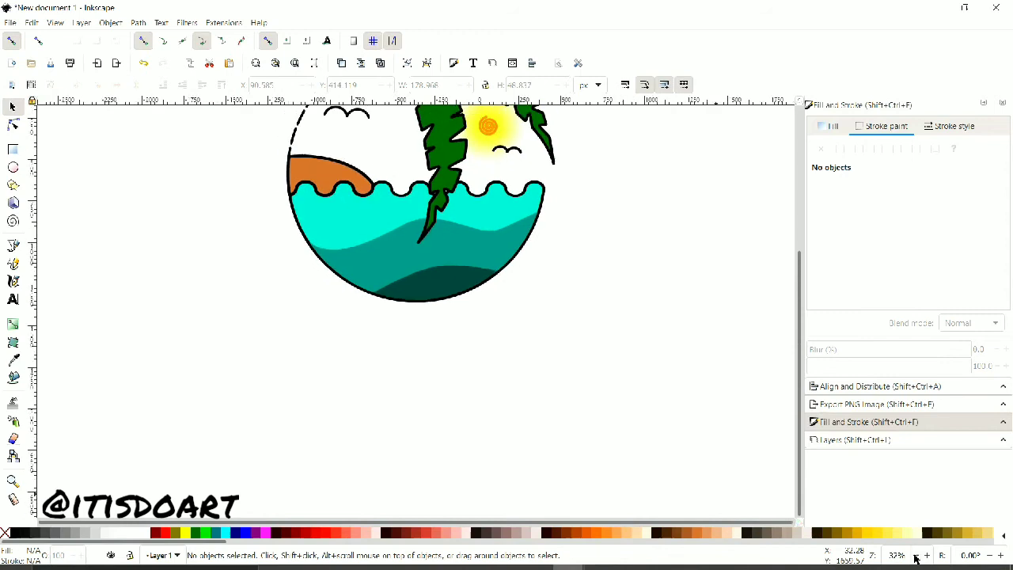
scroll(565, 391, "up", 2)
scroll(522, 362, "up", 2)
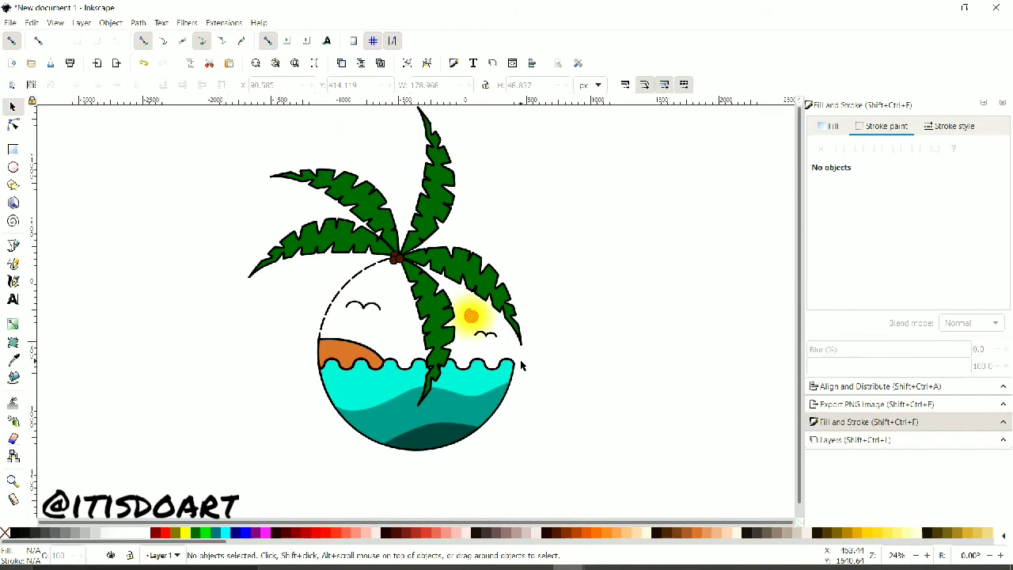
scroll(522, 365, "up", 1)
left_click(12, 299)
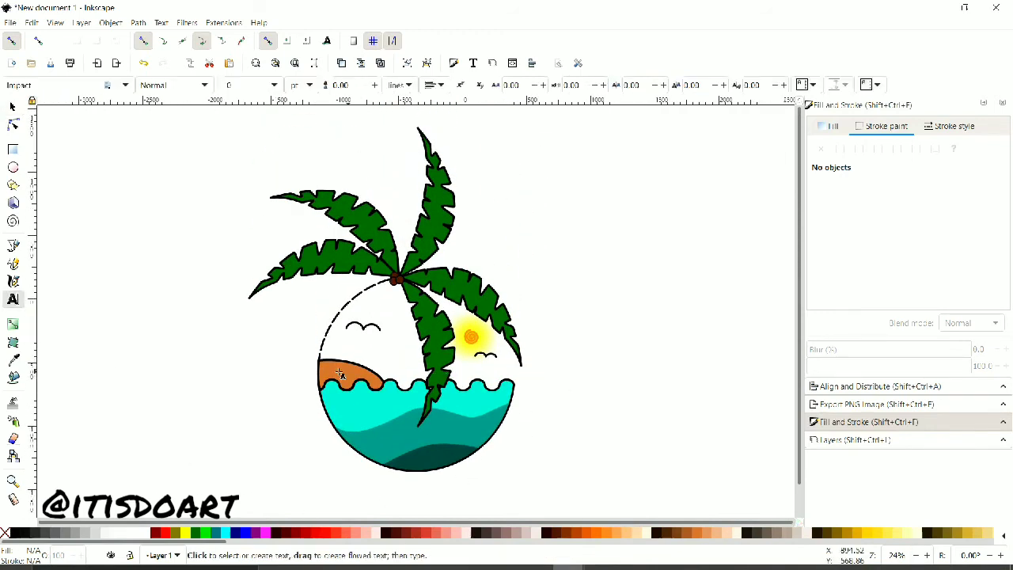
left_click_drag(511, 445, 574, 445)
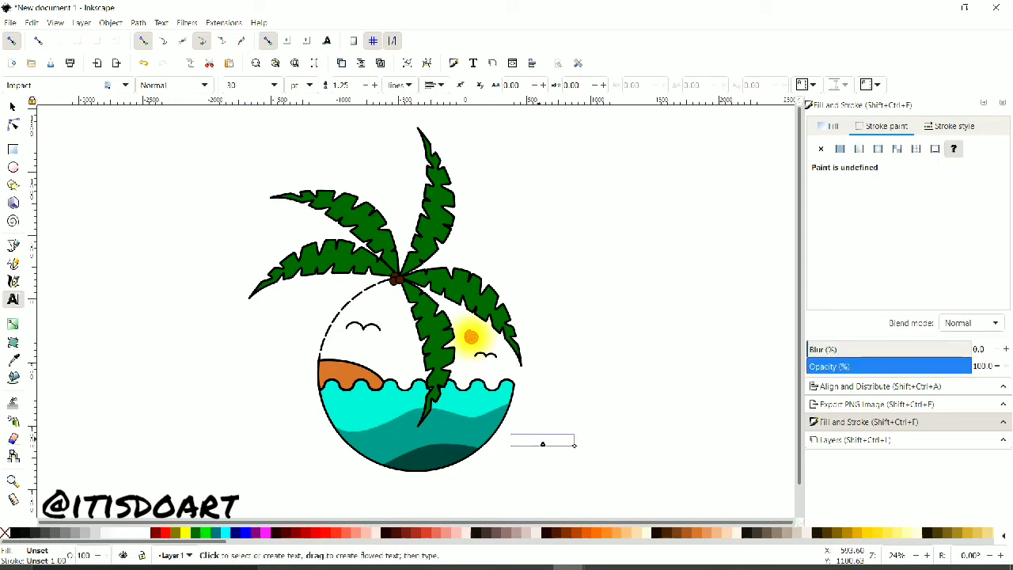
left_click(572, 447)
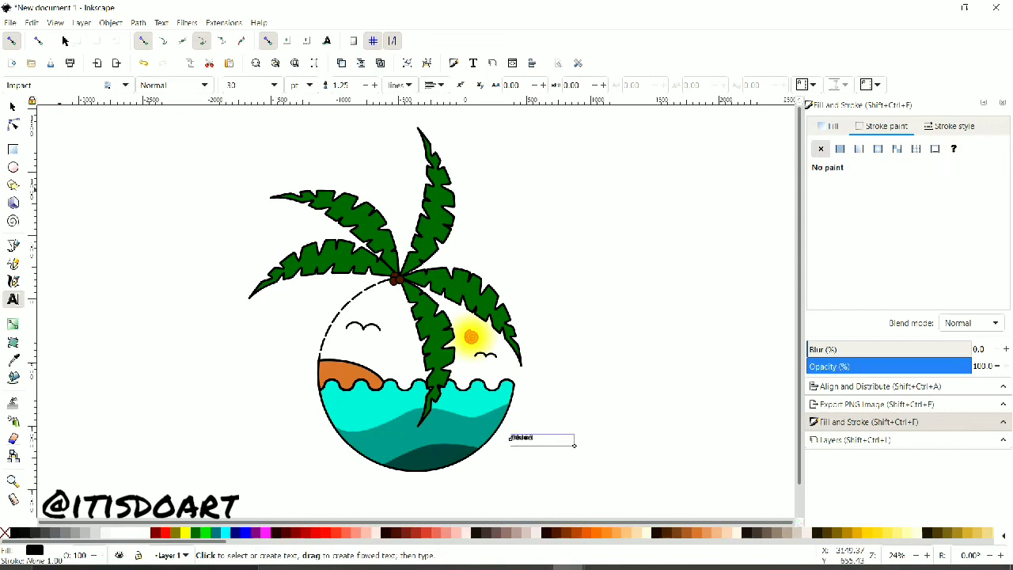
left_click(473, 62)
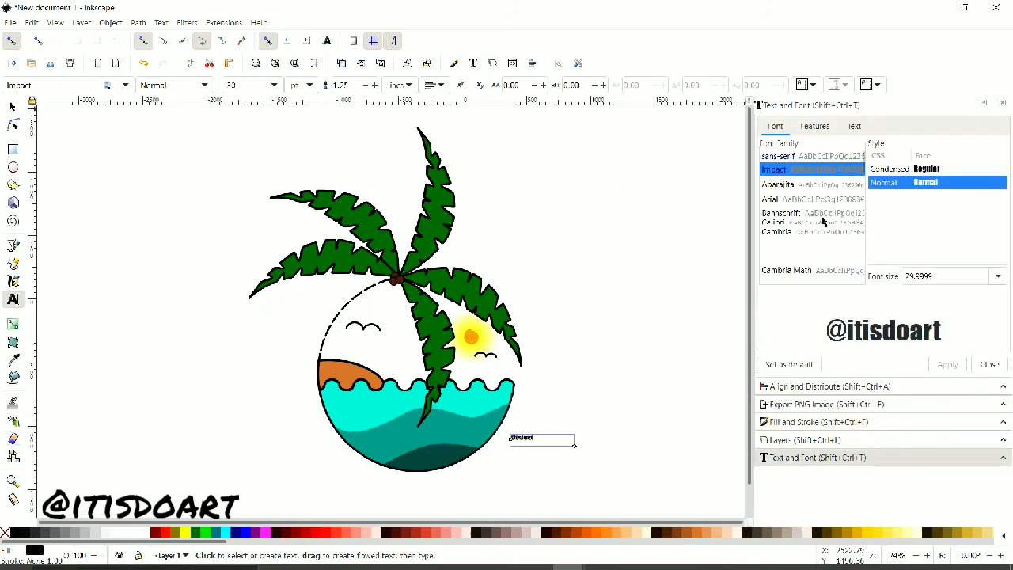
left_click(829, 201)
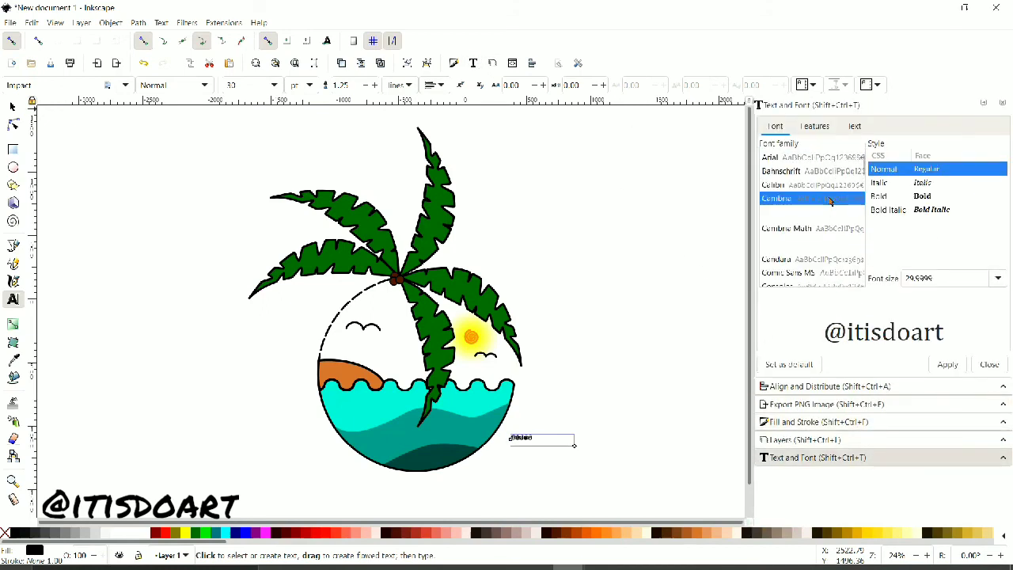
key("F1")
left_click_drag(538, 445, 630, 471)
scroll(829, 165, "down", 3)
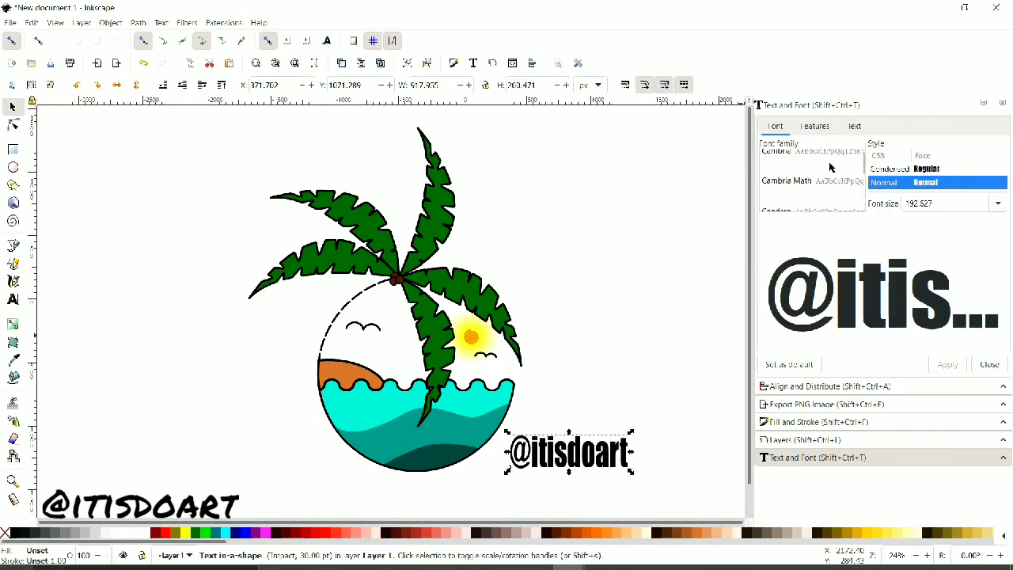
left_click(836, 176)
scroll(836, 176, "down", 2)
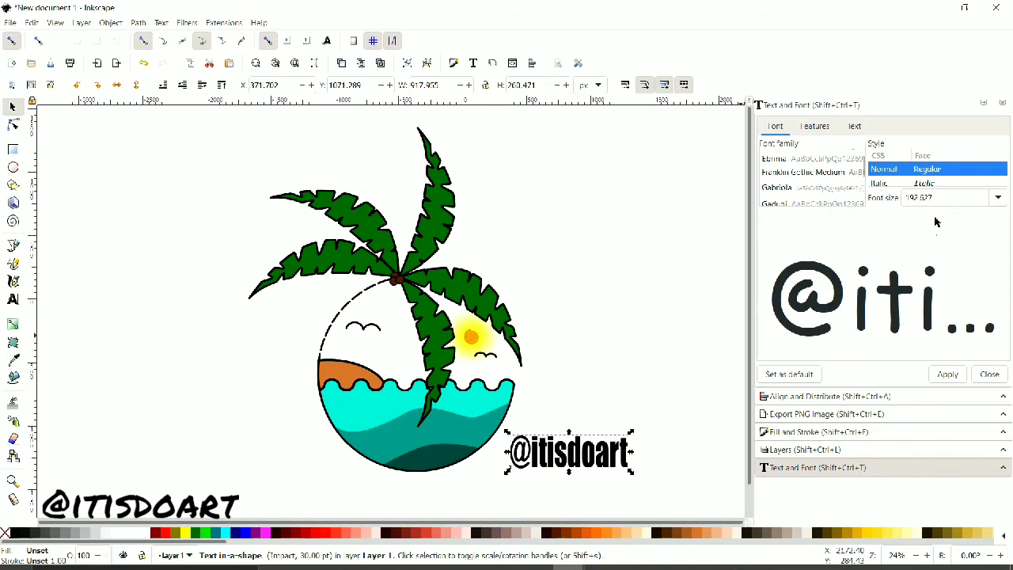
left_click(948, 374)
Step: Shrink the signature to about 40% and set it to Bold Italic
left_click_drag(646, 472, 559, 444)
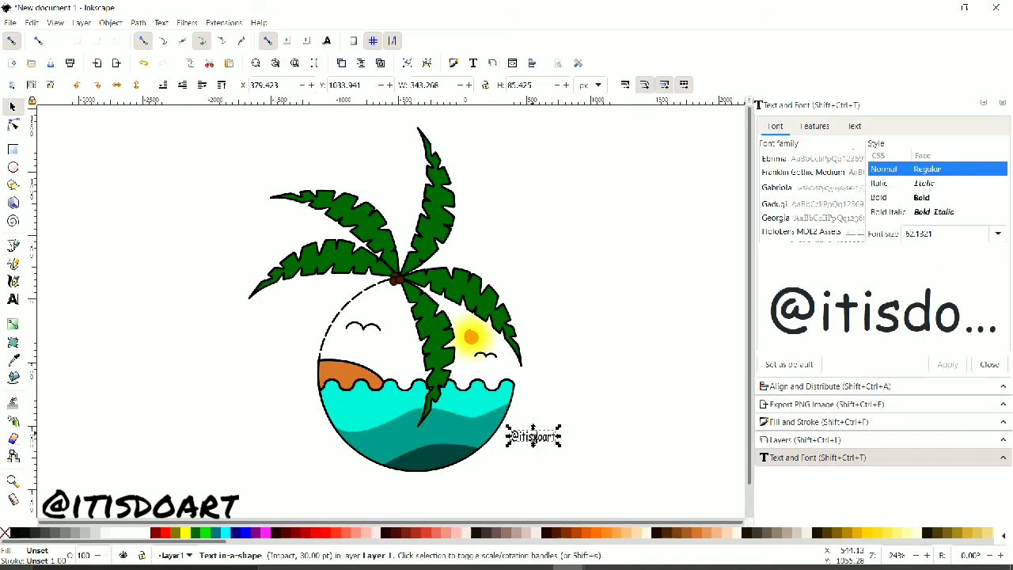
left_click(933, 213)
left_click(947, 360)
Step: Preview further fonts such as Kemika Title for the signature, then deselect it
scroll(821, 192, "down", 2)
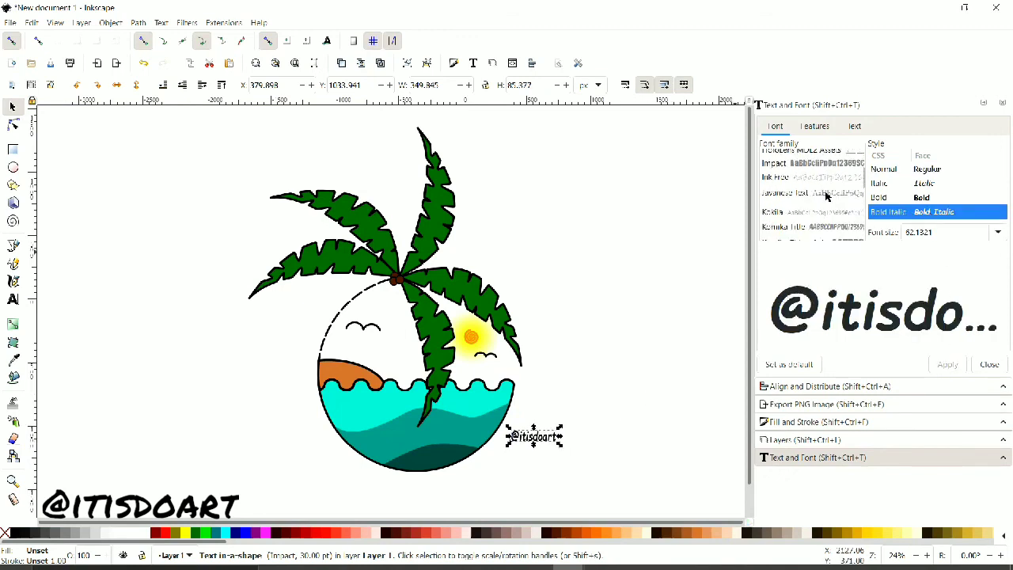
left_click(826, 210)
scroll(825, 193, "down", 2)
left_click(825, 168)
scroll(831, 185, "down", 1)
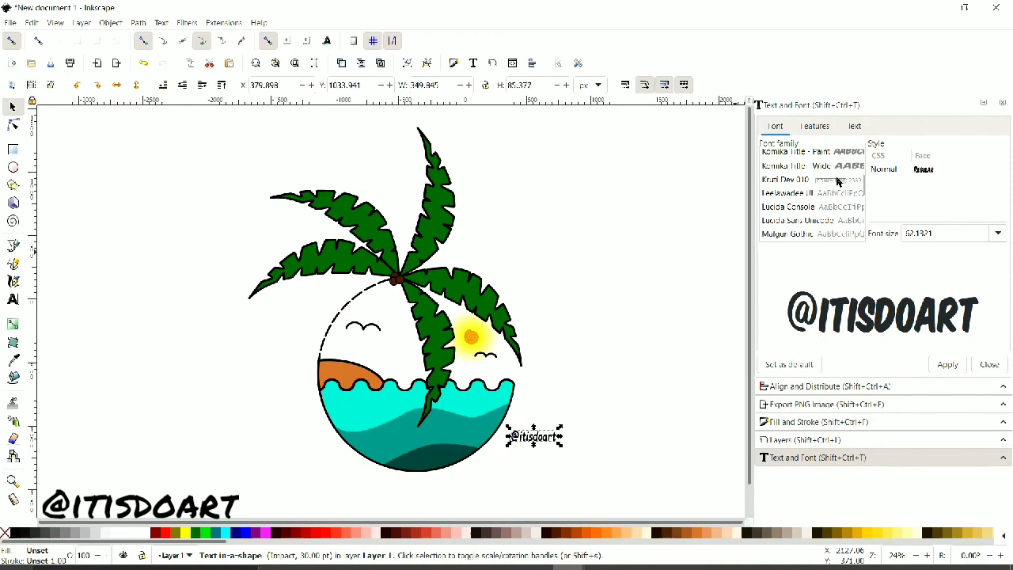
left_click(837, 180)
scroll(837, 189, "down", 3)
scroll(839, 194, "down", 2)
left_click(830, 216)
left_click(610, 372)
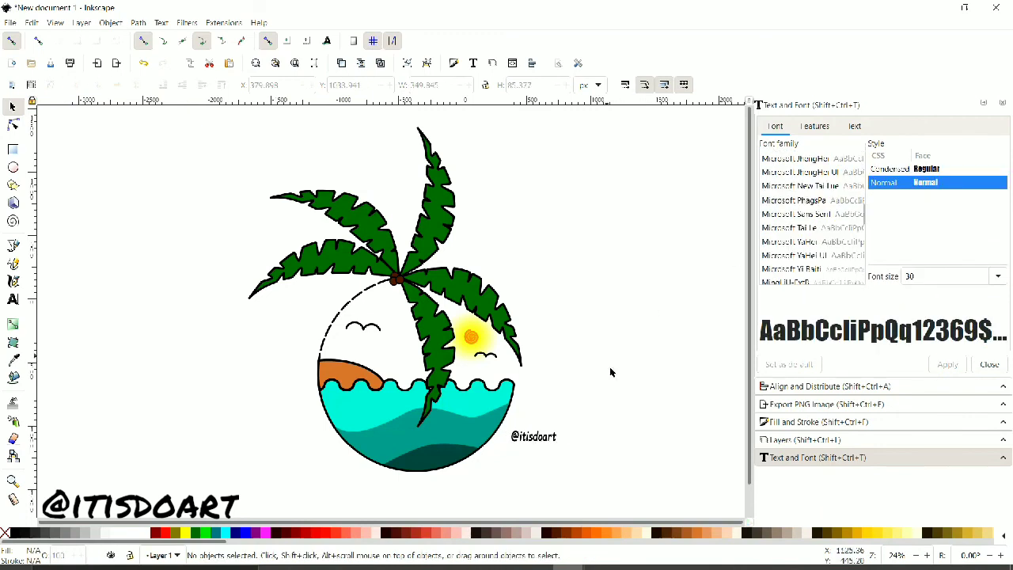